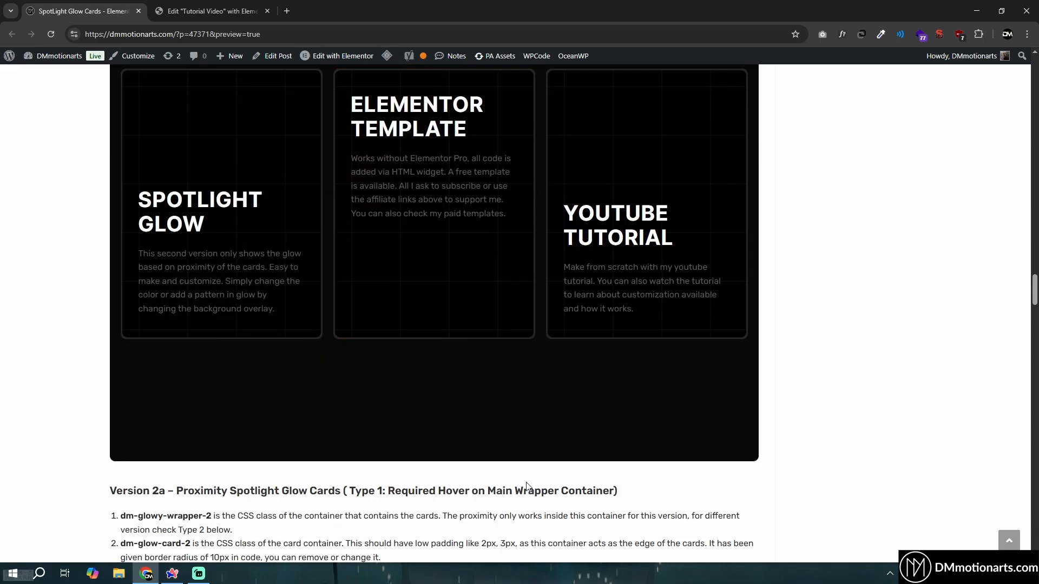
# Examine the Version 2a proximity spotlight glow cards and their customization notes on the tutorial page.
pyautogui.moveTo(352, 490); pyautogui.dragTo(385, 490)
pyautogui.click(379, 476)
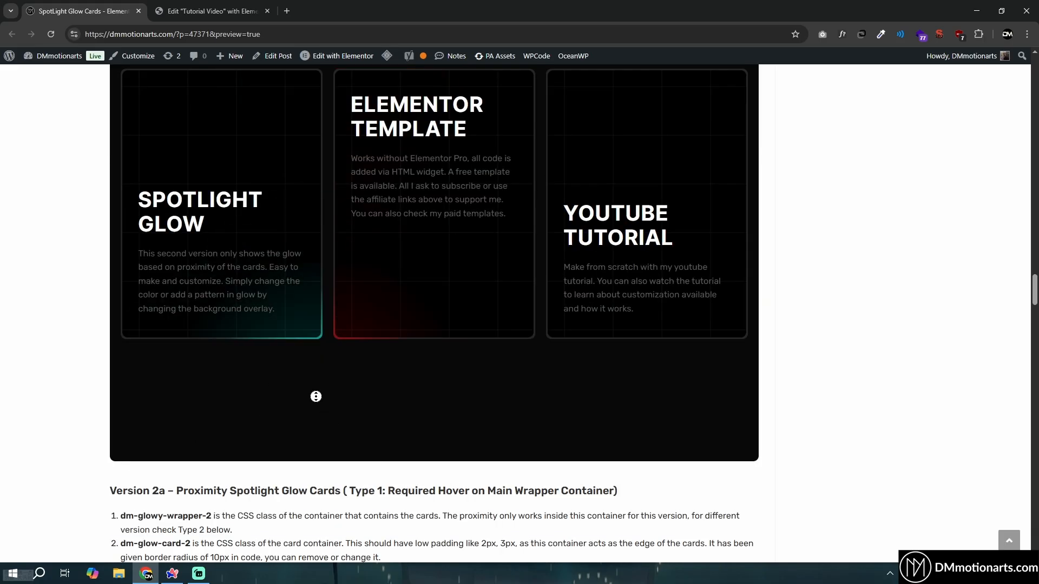
pyautogui.scroll(1, 315, 396)
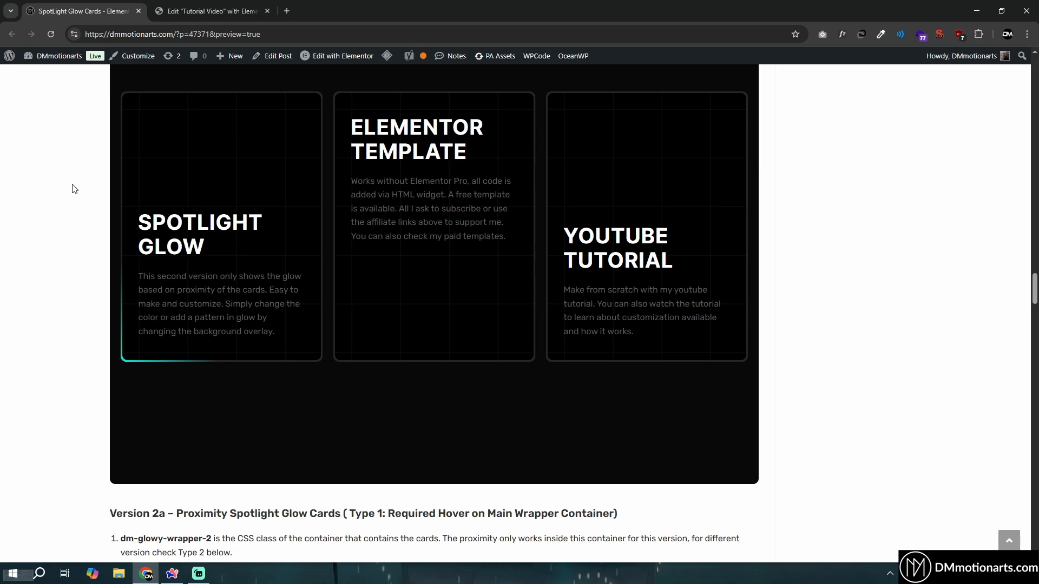
pyautogui.scroll(-4, 60, 343)
pyautogui.scroll(4, 65, 359)
pyautogui.scroll(-5, 360, 388)
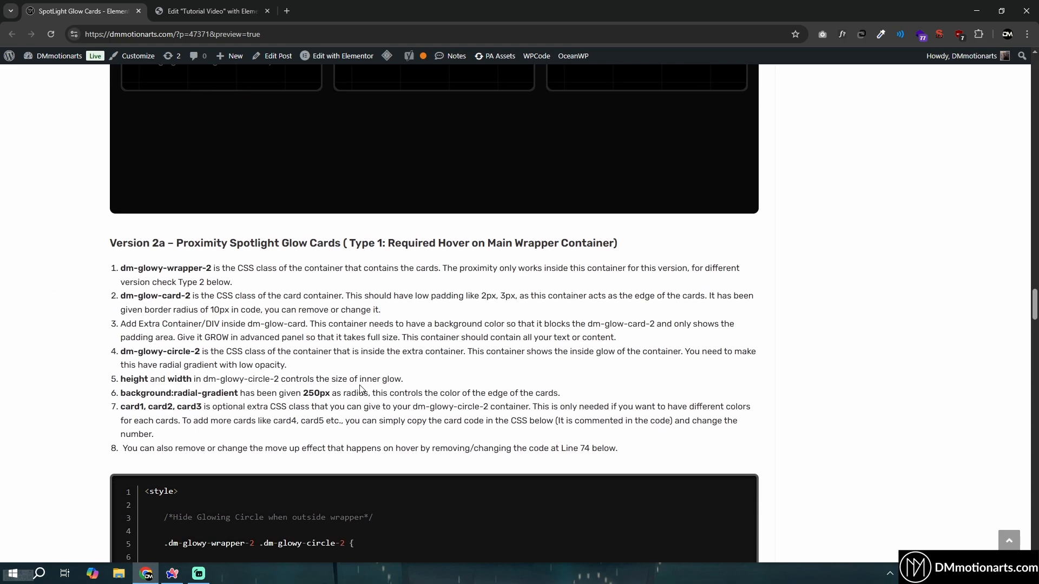
# Examine the Version 2b proximity glow cards with their notes, and the container layout introduction.
pyautogui.scroll(-20, 378, 382)
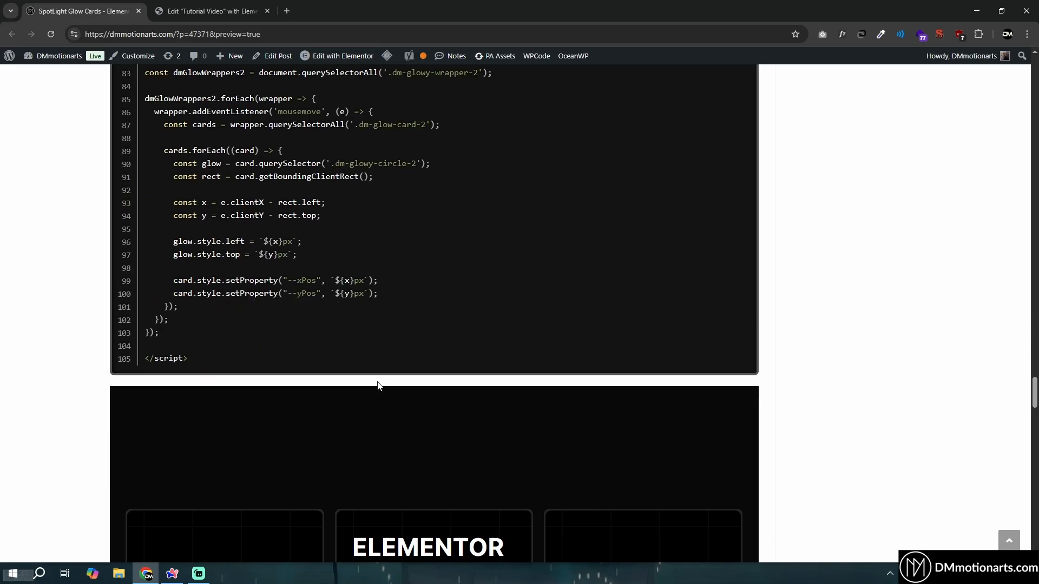
pyautogui.scroll(-5, 377, 385)
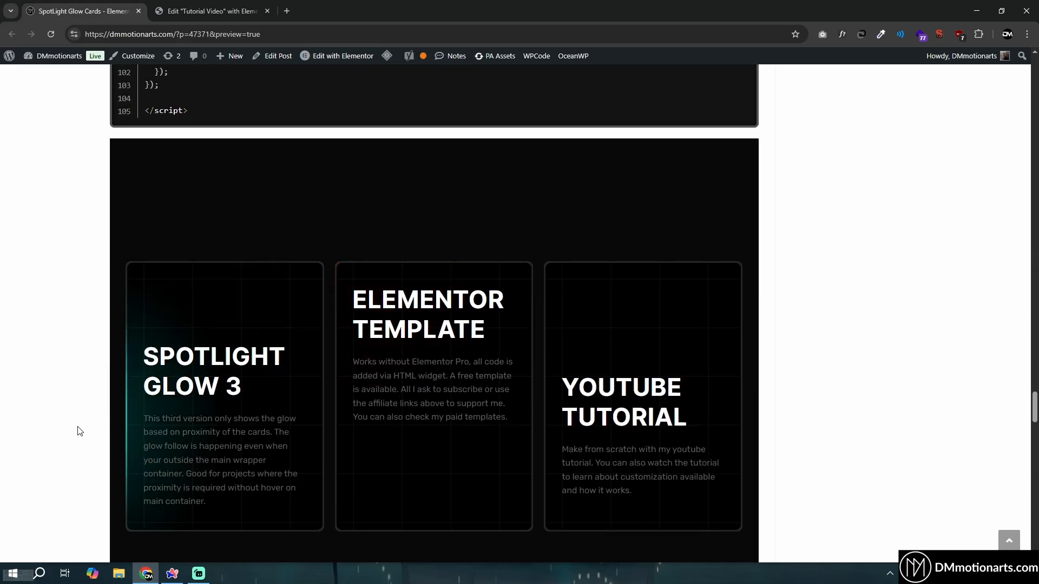
pyautogui.scroll(-1, 79, 438)
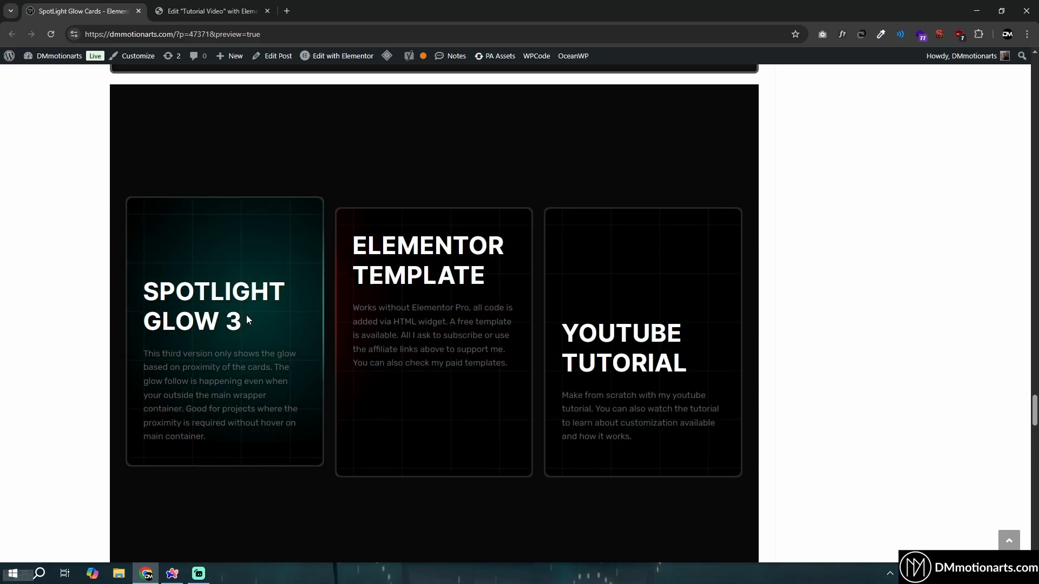
pyautogui.scroll(-6, 420, 427)
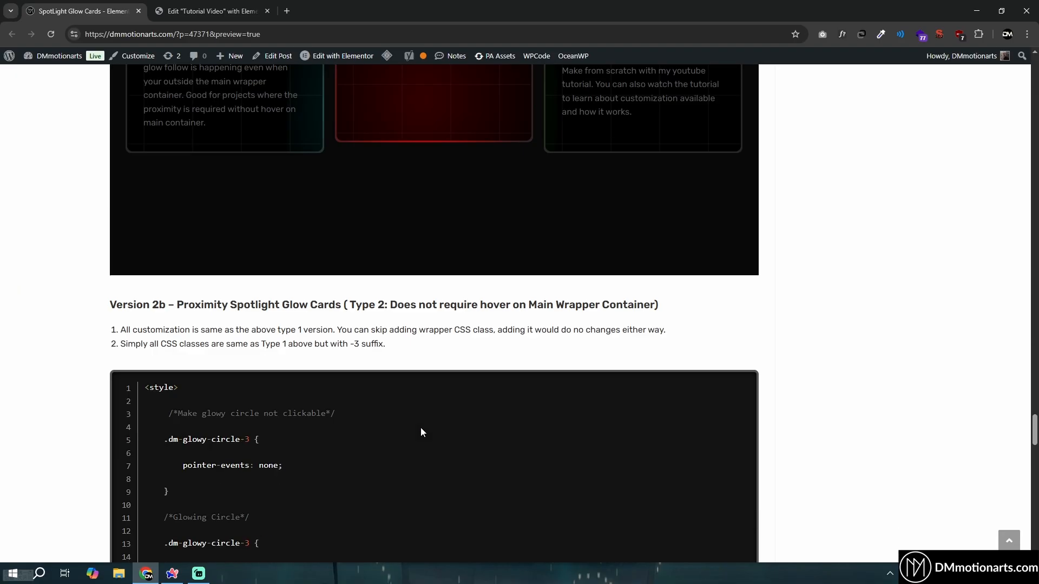
pyautogui.scroll(-3, 420, 432)
pyautogui.scroll(15, 420, 431)
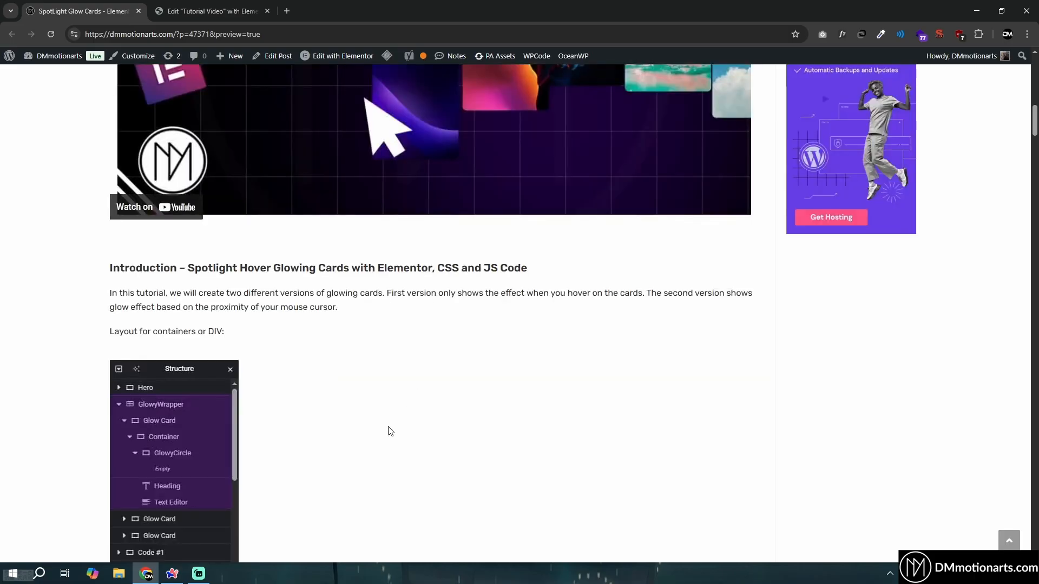
pyautogui.scroll(-3, 390, 431)
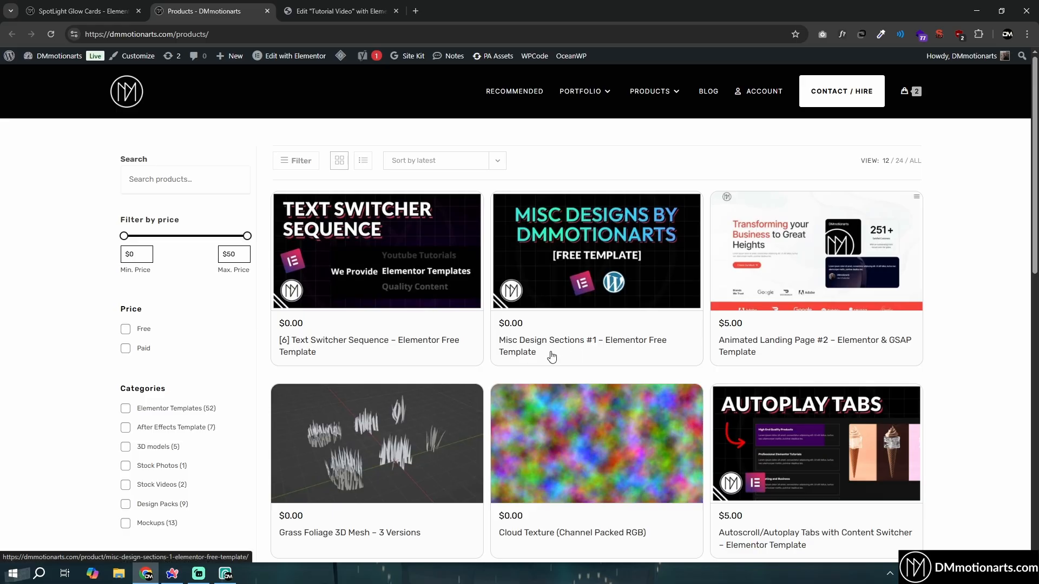
# Browse the templates on the products page, close it and return to the first spotlight glow card demo.
pyautogui.scroll(-3, 636, 403)
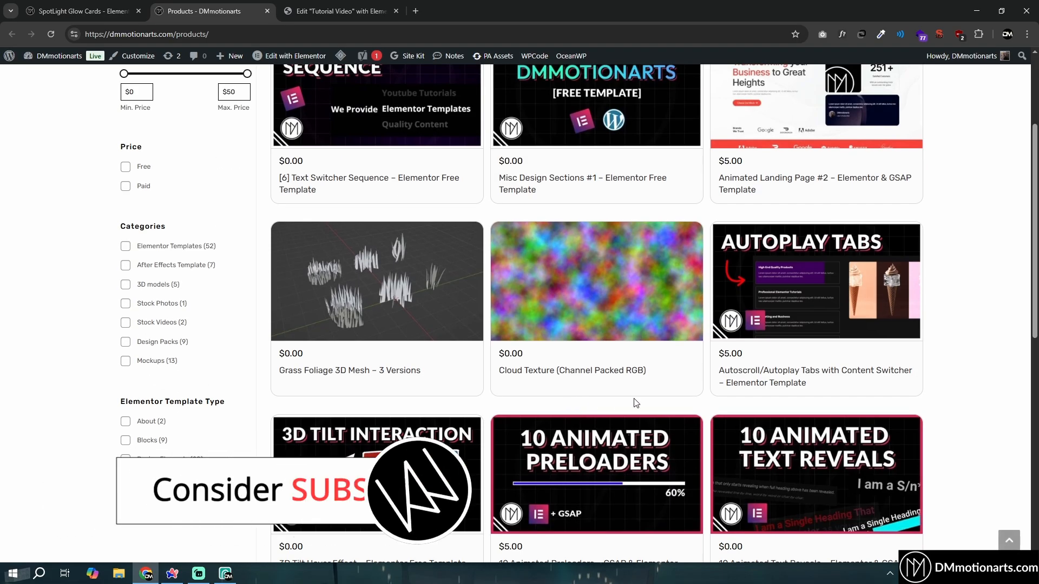
pyautogui.scroll(3, 636, 402)
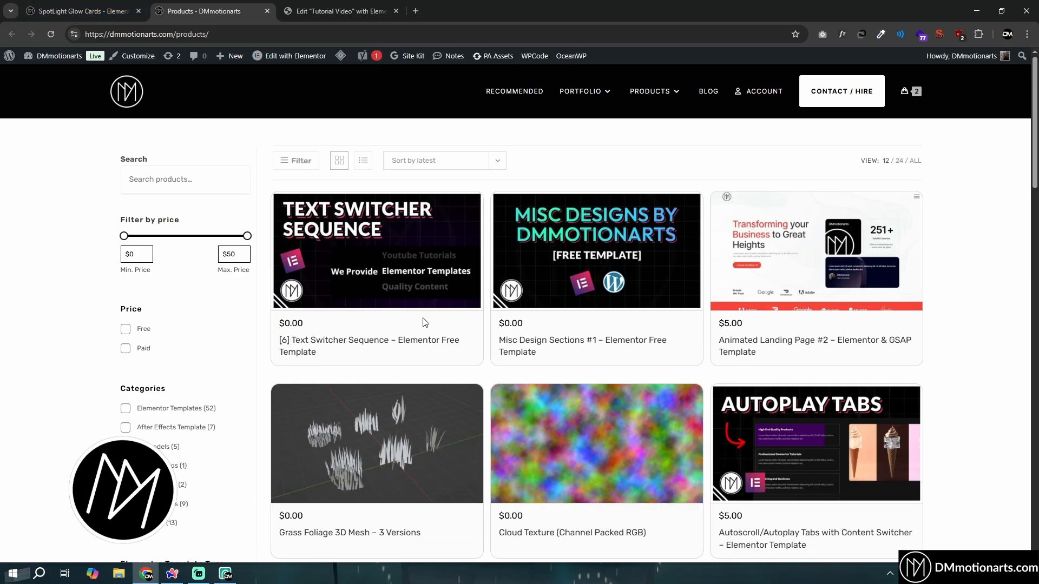
pyautogui.hotkey('ctrl', 'w')
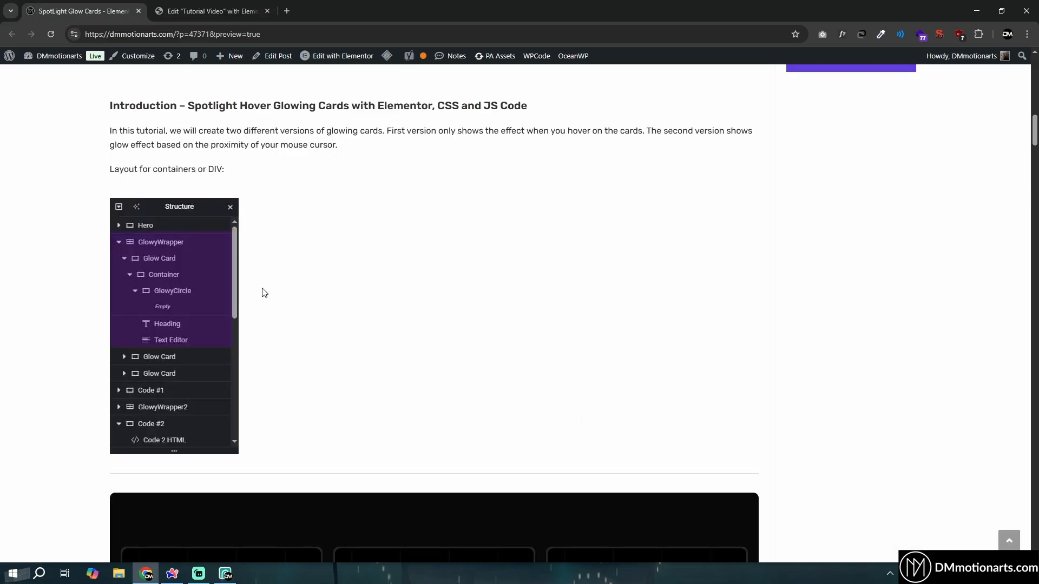
pyautogui.scroll(-5, 287, 350)
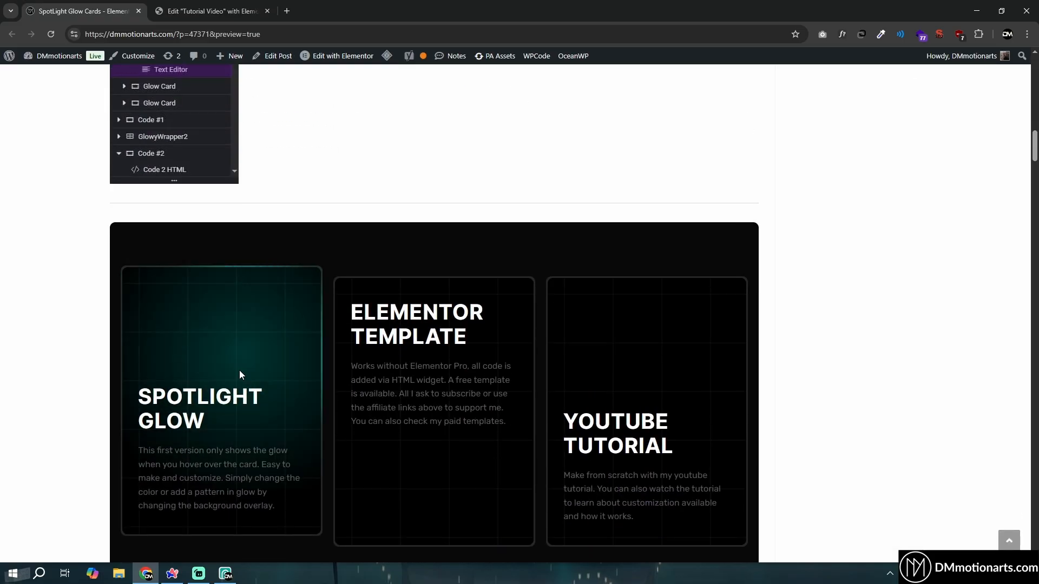
# Switch to Photopea and draw a black rectangle about 500 by 670 px with slightly rounded corners on the white canvas.
pyautogui.click(226, 575)
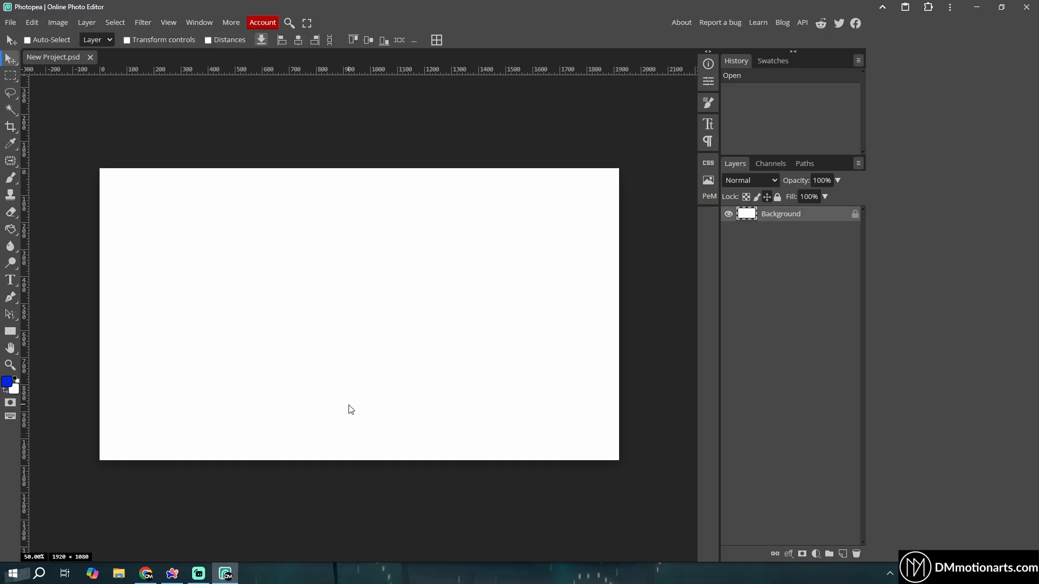
pyautogui.press('d')
pyautogui.moveTo(313, 330); pyautogui.dragTo(342, 285)
pyautogui.scroll(1, 329, 320)
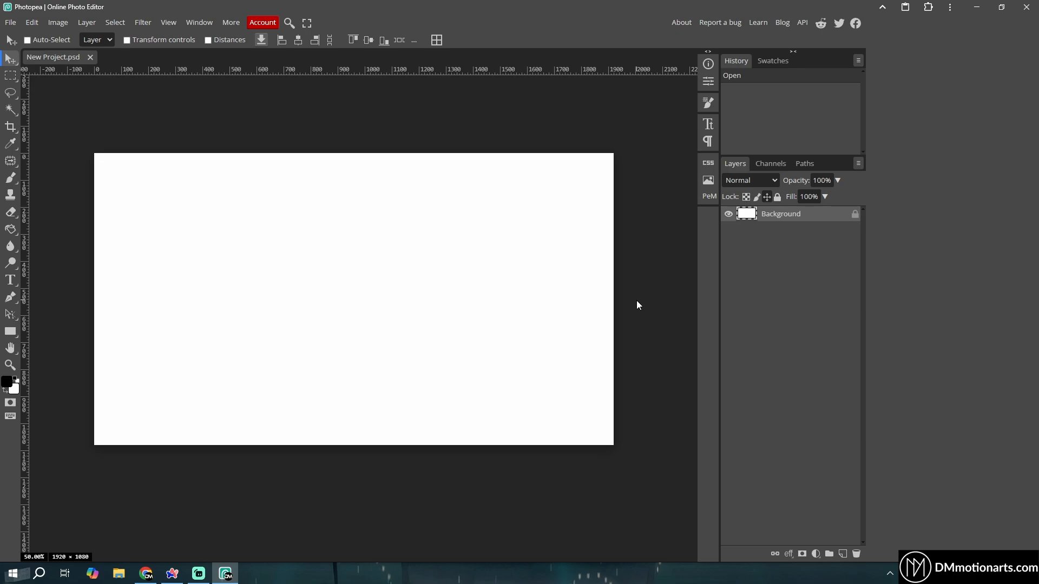
pyautogui.click(10, 331)
pyautogui.moveTo(225, 218); pyautogui.dragTo(362, 399)
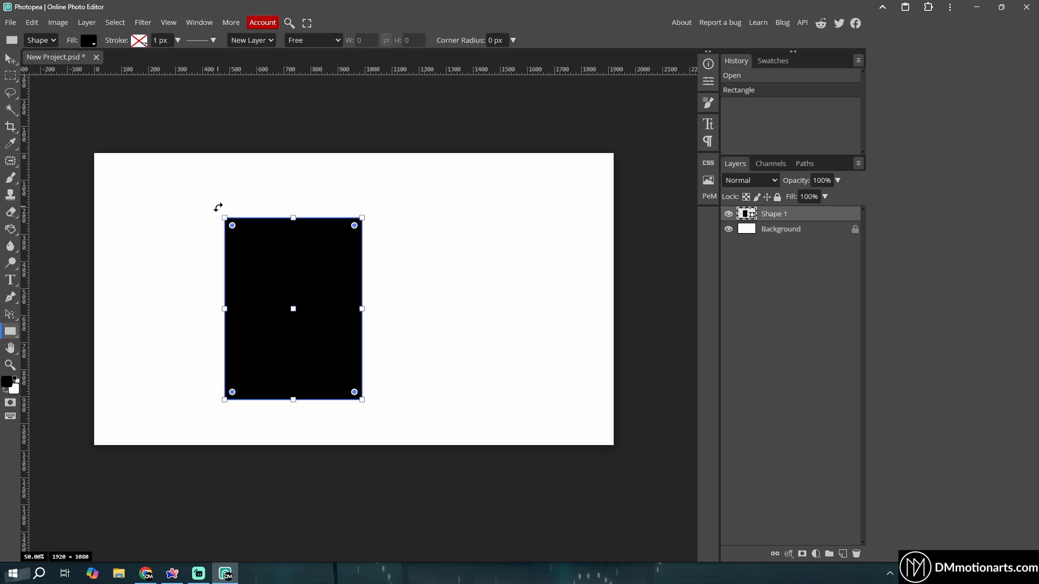
pyautogui.moveTo(236, 232); pyautogui.dragTo(232, 227)
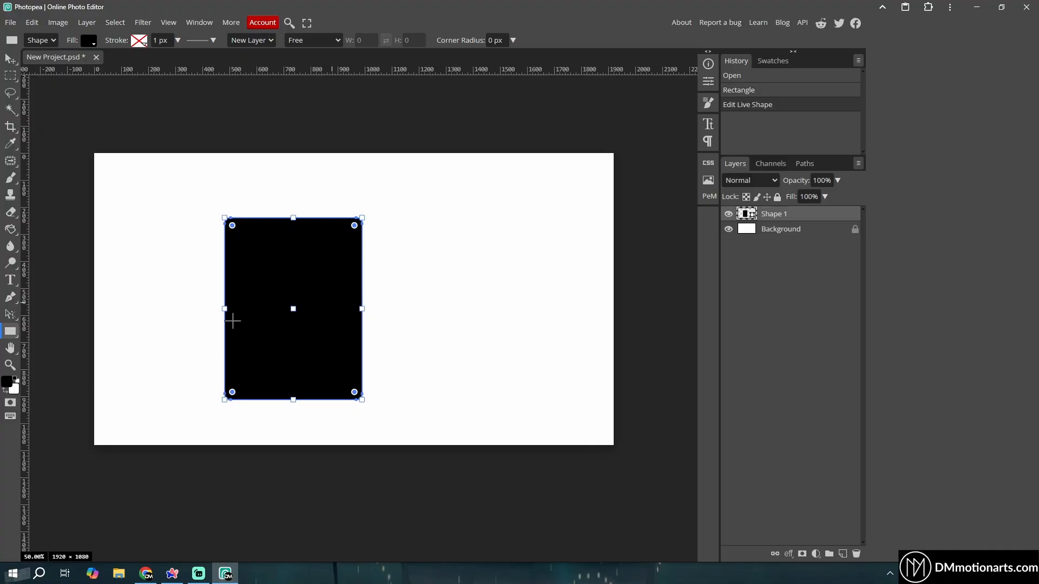
# Set the foreground colour to dark grey and the rectangle's fill to #161616.
pyautogui.click(6, 384)
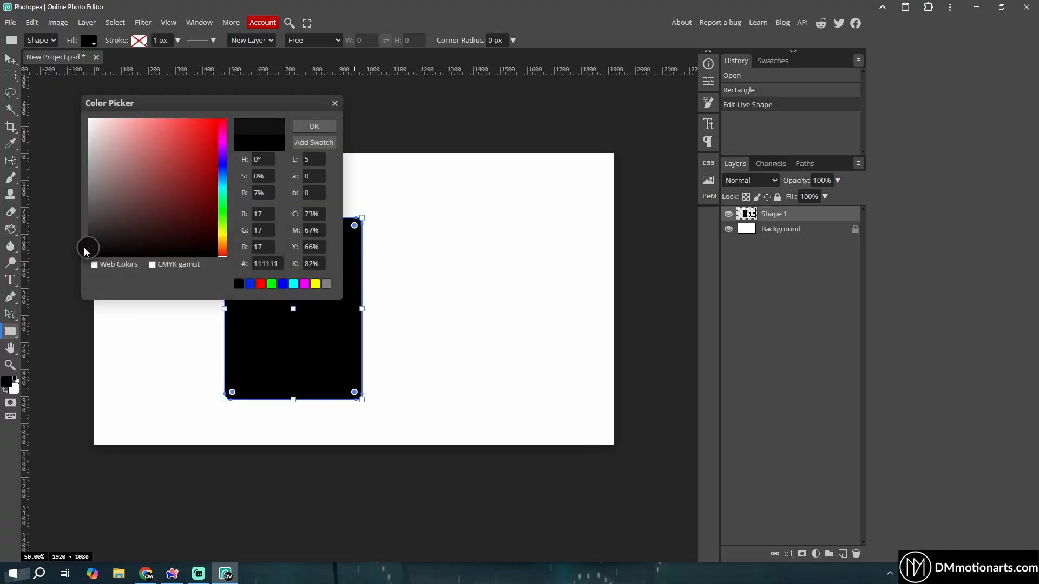
pyautogui.click(314, 126)
pyautogui.click(89, 40)
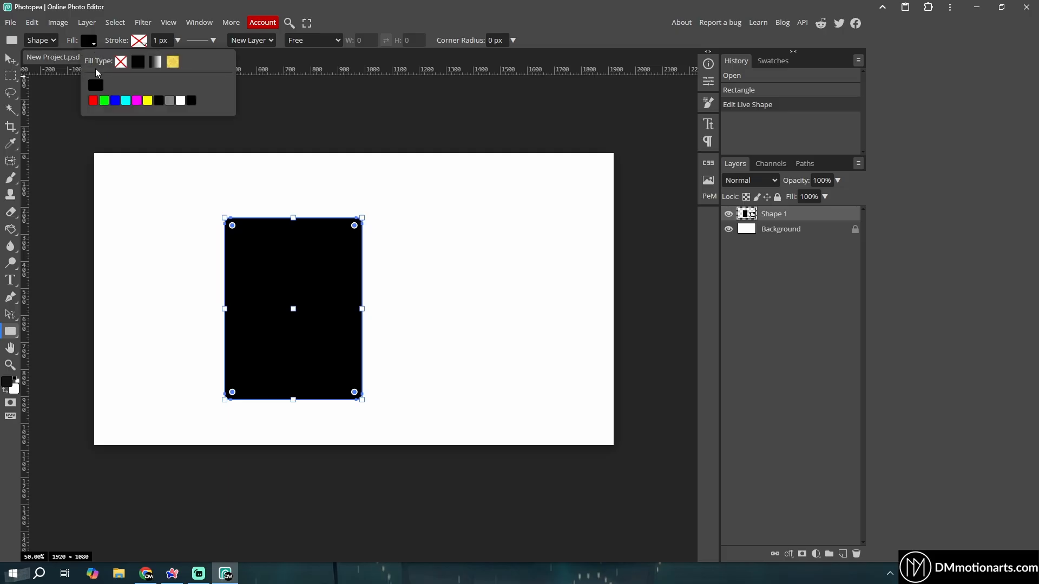
pyautogui.click(97, 85)
pyautogui.click(89, 245)
pyautogui.click(316, 126)
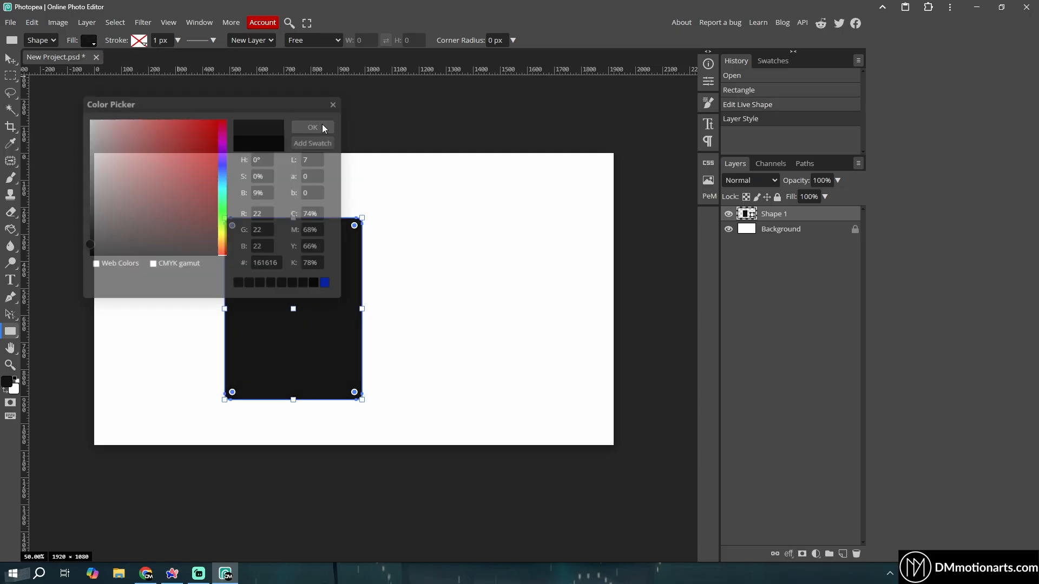
# Centre the rectangle horizontally and vertically on the canvas and clear the selection.
pyautogui.click(10, 59)
pyautogui.moveTo(350, 292); pyautogui.dragTo(372, 290)
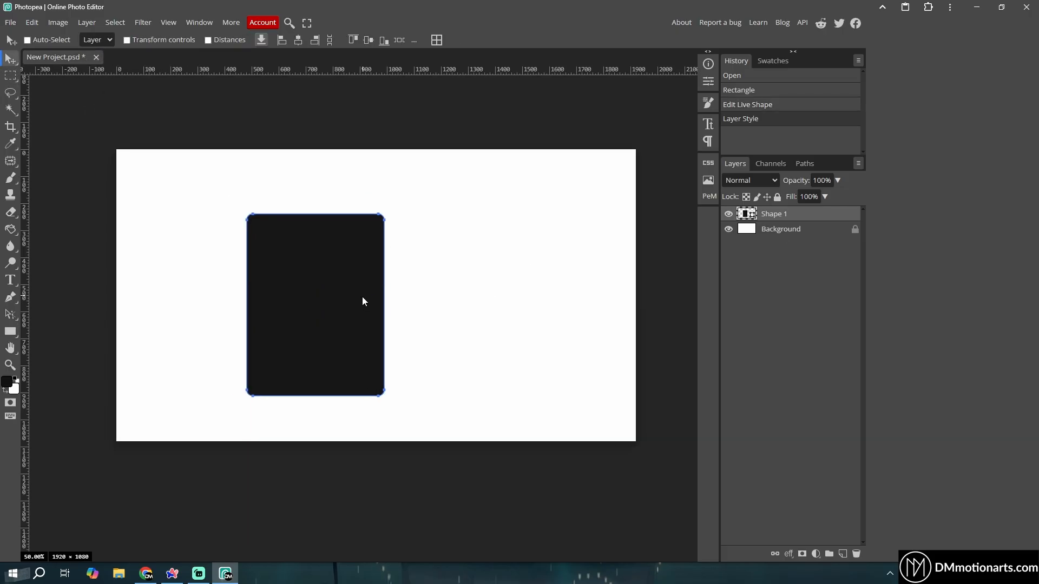
pyautogui.scroll(1, 363, 299)
pyautogui.hotkey('ctrl', 'a')
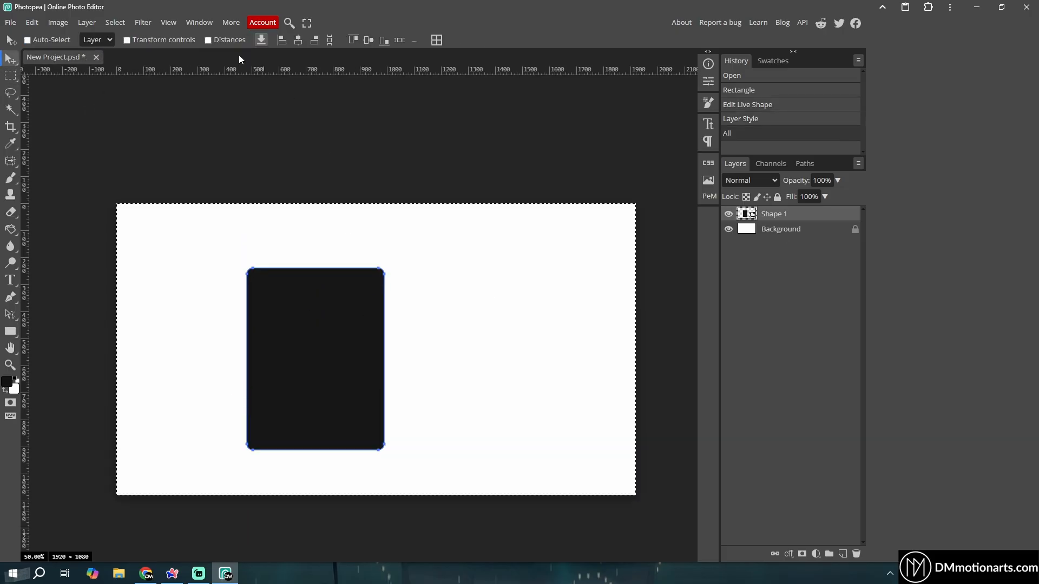
pyautogui.click(299, 41)
pyautogui.click(368, 40)
pyautogui.hotkey('ctrl', 'd')
pyautogui.scroll(1, 357, 310)
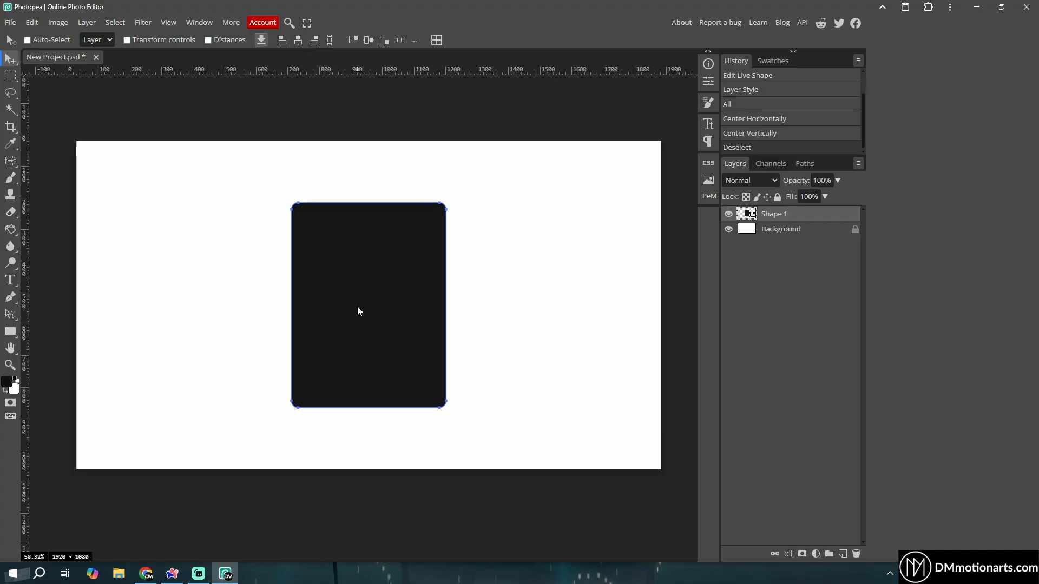
pyautogui.scroll(1, 359, 303)
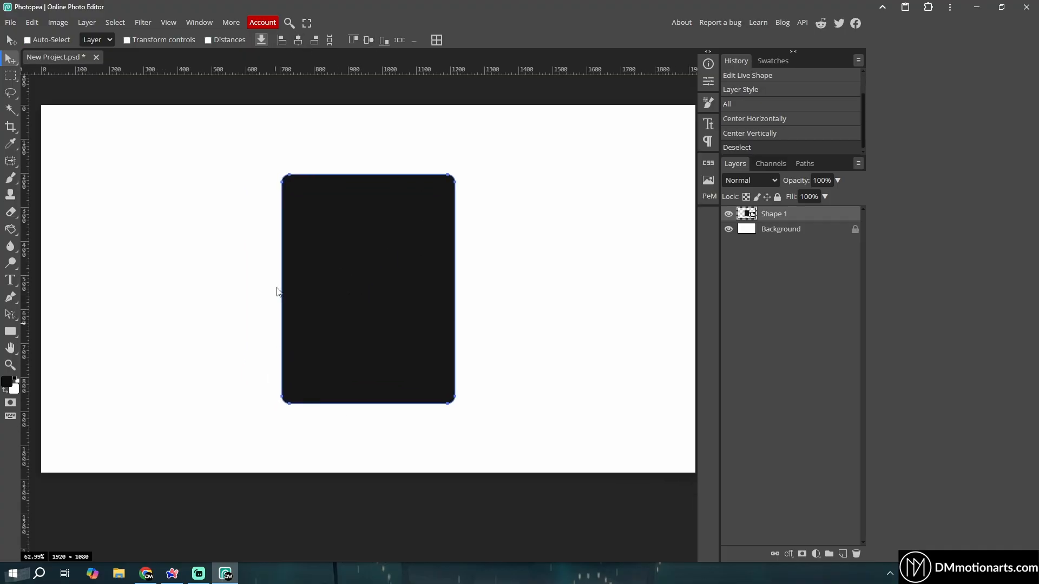
# Check the container structure on the tutorial page in Chrome, and add a new Photopea layer clipped to the rectangle.
pyautogui.click(152, 579)
pyautogui.scroll(5, 139, 276)
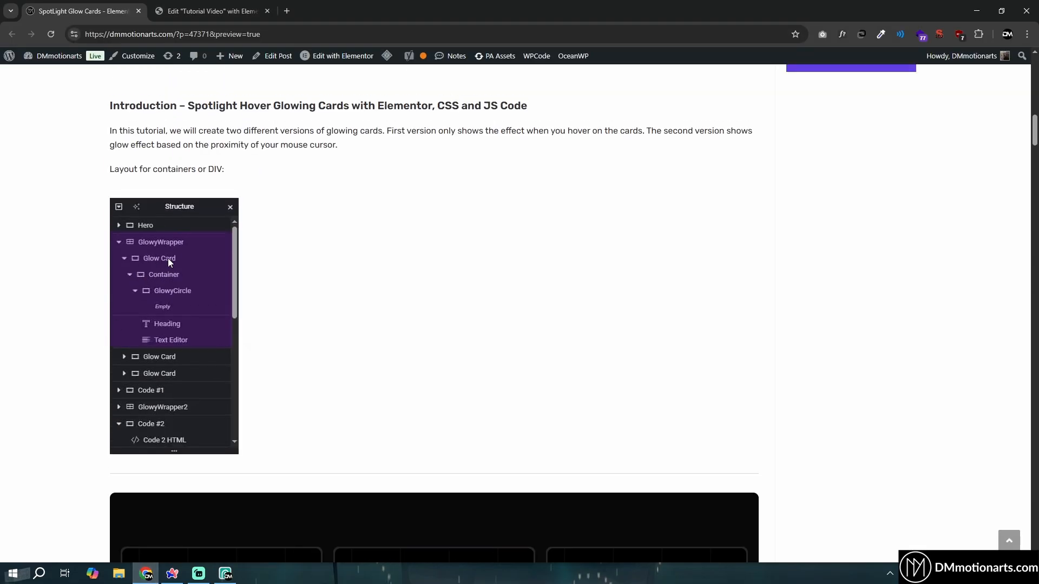
pyautogui.click(228, 575)
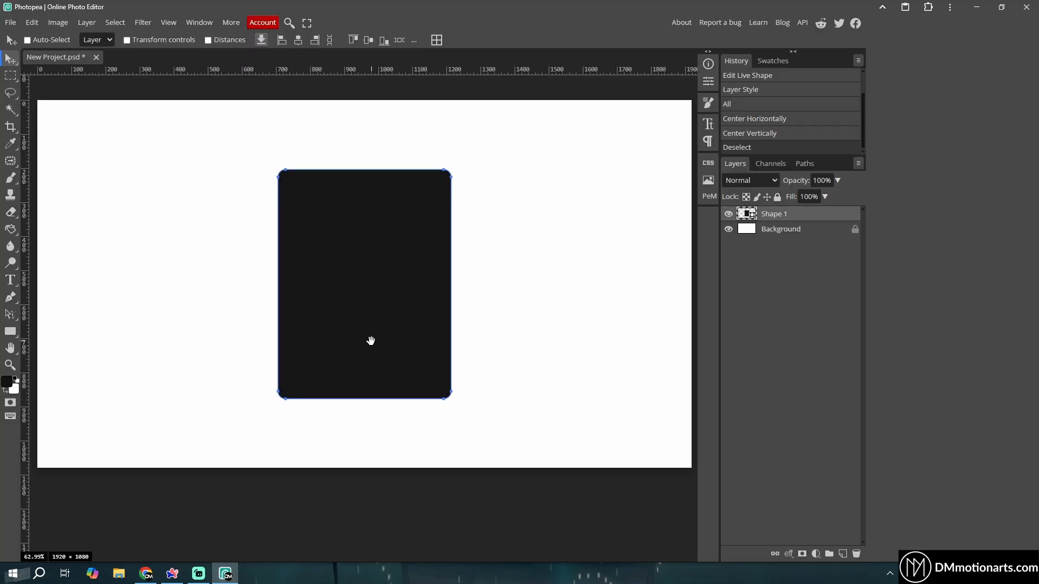
pyautogui.click(842, 553)
pyautogui.rightClick(774, 216)
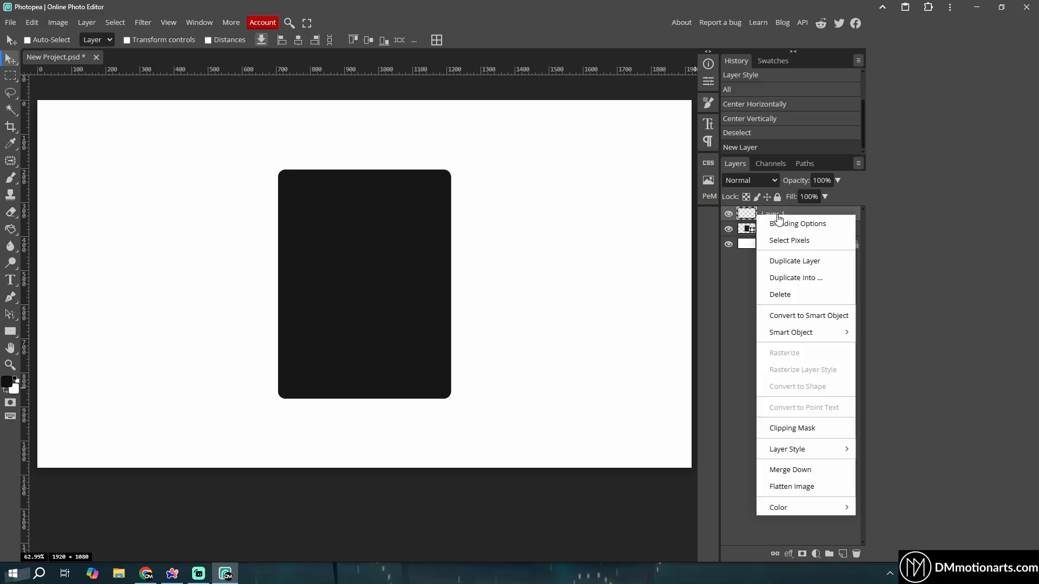
pyautogui.click(801, 429)
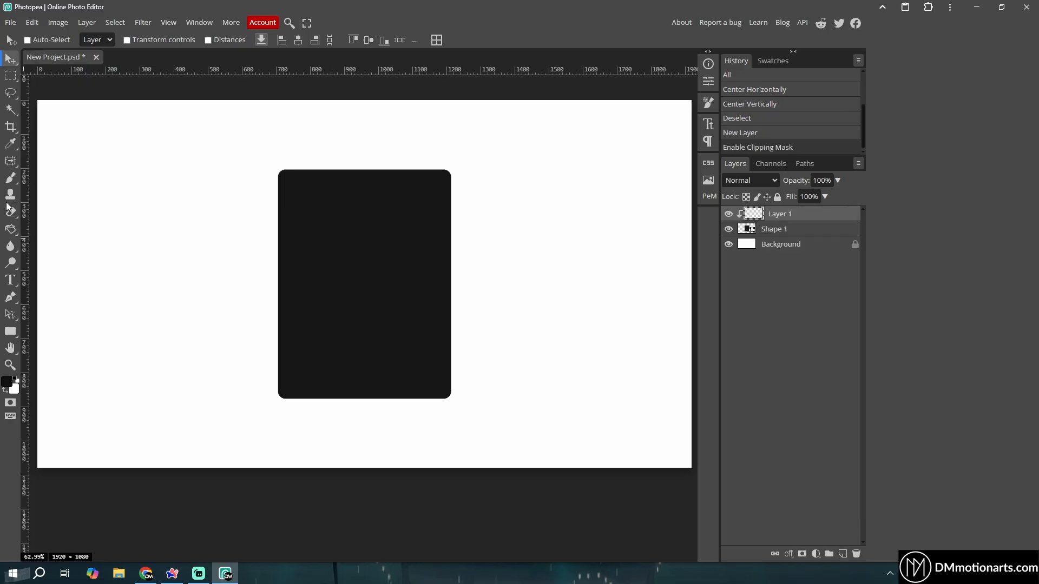
# Choose the Brush tool and adjust it to a soft, slightly larger round brush.
pyautogui.click(10, 178)
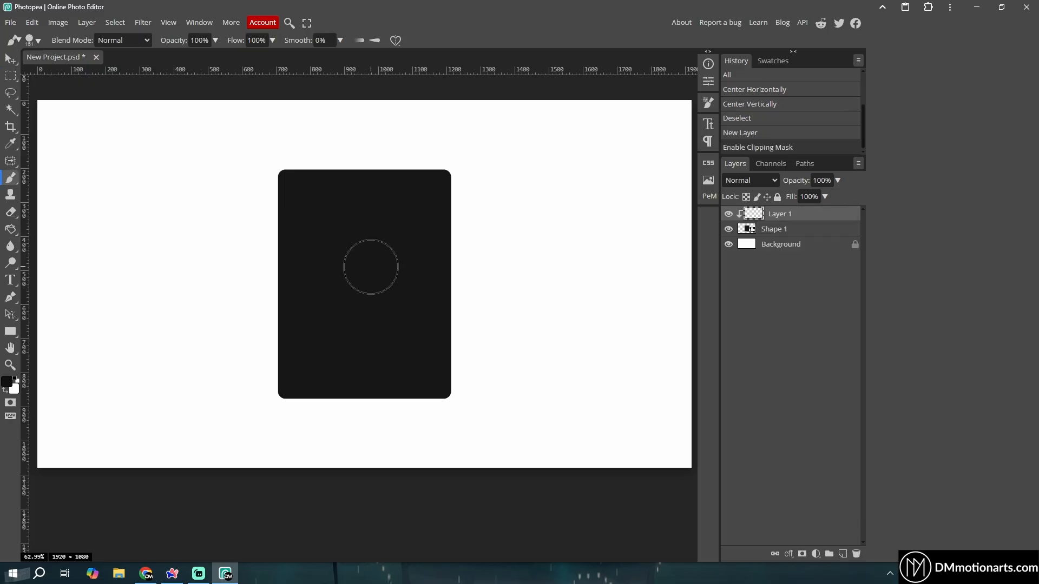
pyautogui.rightClick(371, 267)
pyautogui.moveTo(451, 316); pyautogui.dragTo(393, 325)
pyautogui.moveTo(298, 253); pyautogui.dragTo(326, 257)
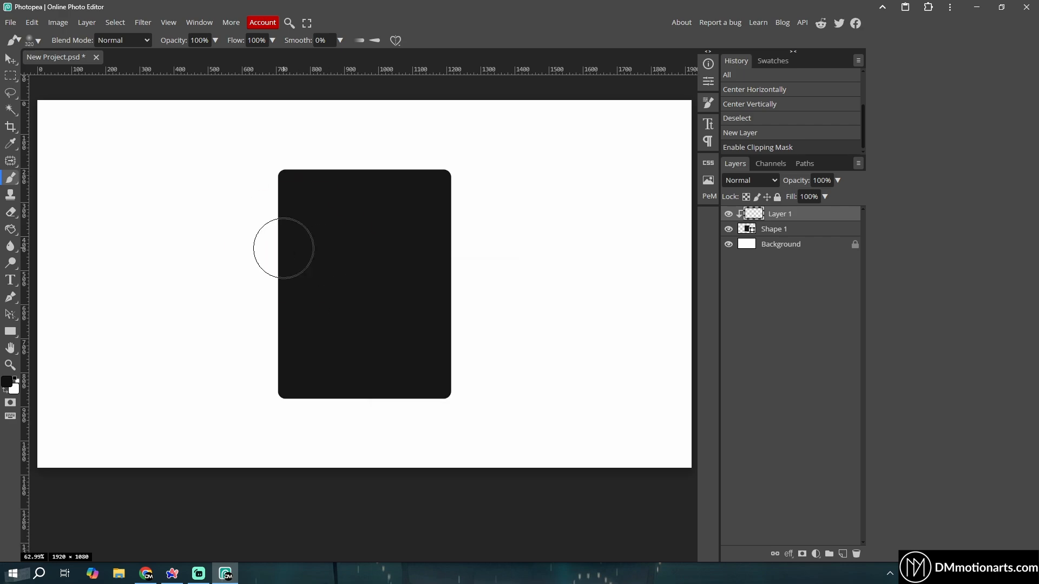
pyautogui.click(7, 382)
pyautogui.click(217, 119)
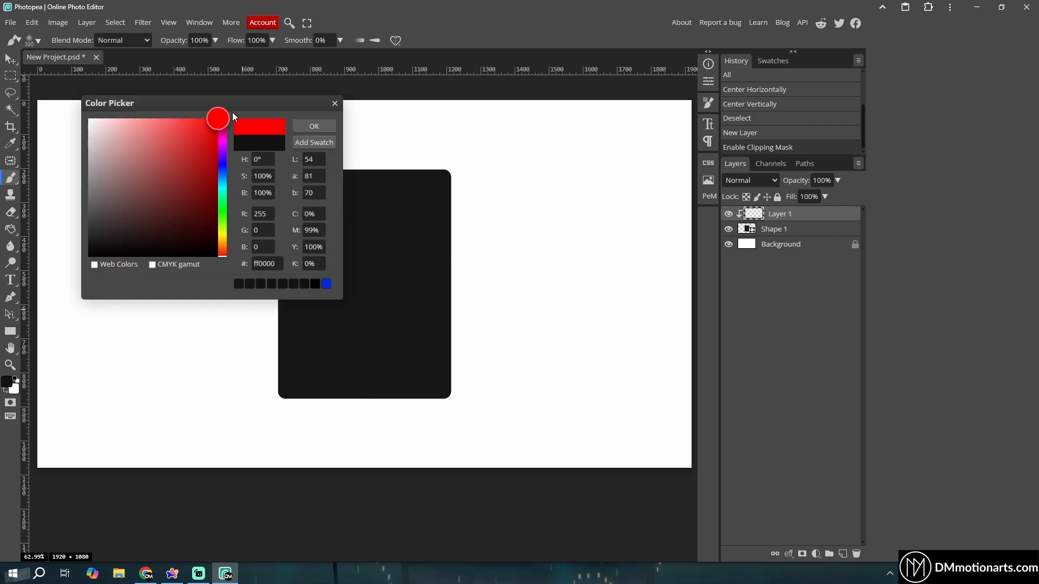
pyautogui.click(314, 126)
pyautogui.click(376, 256)
pyautogui.hotkey('ctrl', 'z')
# Paint one soft blue (#0000ff) glow spot in the upper middle of the rectangle with an enlarged brush.
pyautogui.click(7, 382)
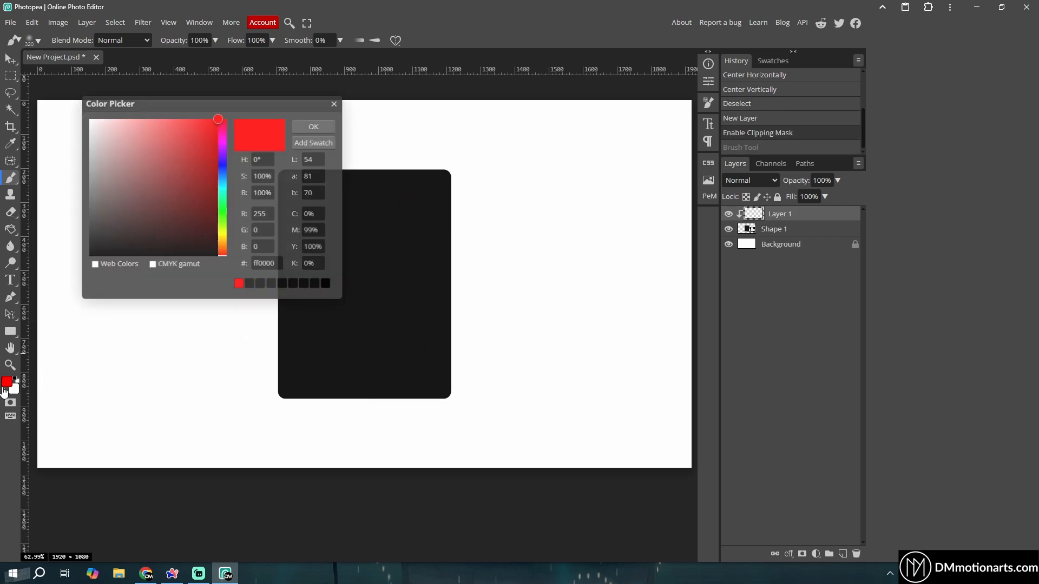
pyautogui.click(223, 163)
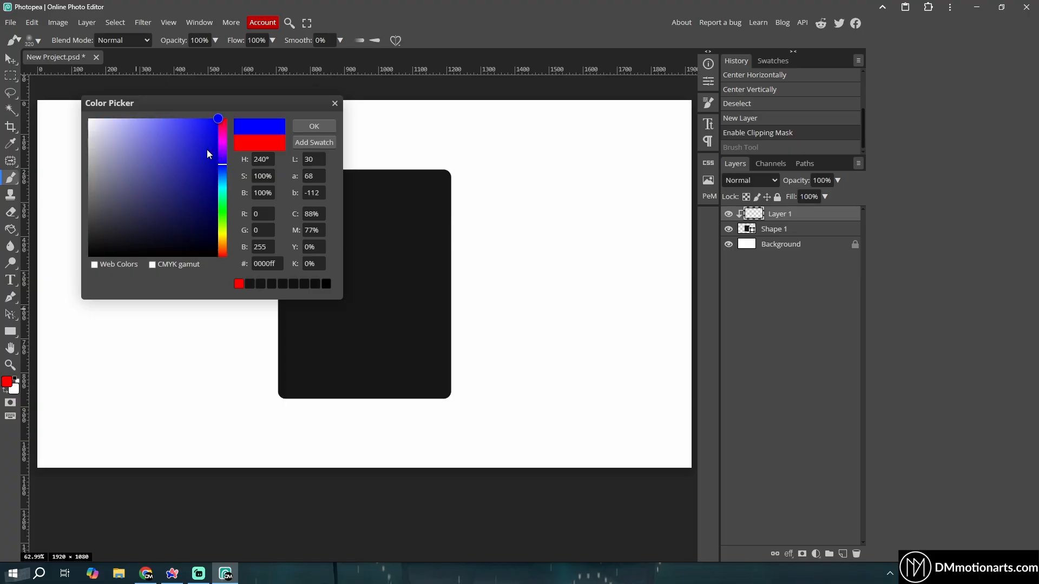
pyautogui.click(314, 126)
pyautogui.click(372, 269)
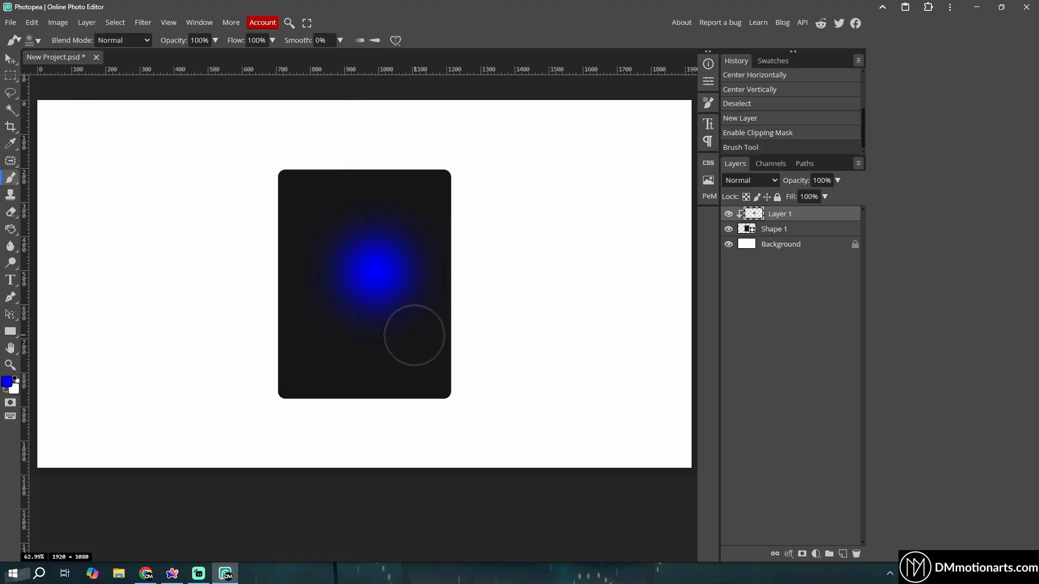
pyautogui.hotkey('ctrl', 'z')
pyautogui.keyDown('alt'); pyautogui.rightClick(359, 290); pyautogui.keyUp('alt')
pyautogui.click(359, 260)
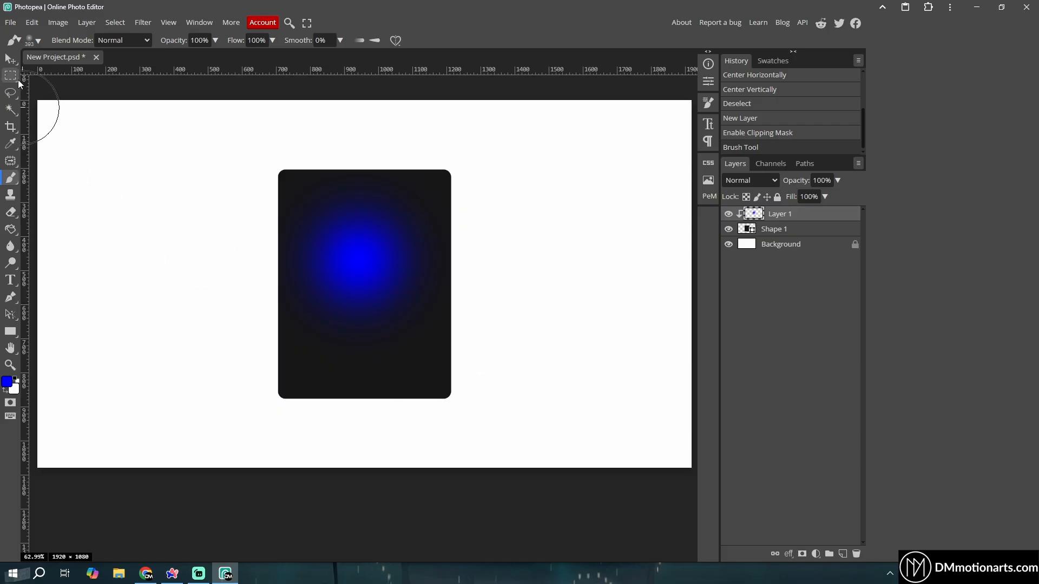
# Use the Move tool to shift the blue glow around inside the rectangle, leaving it near the centre.
pyautogui.click(10, 58)
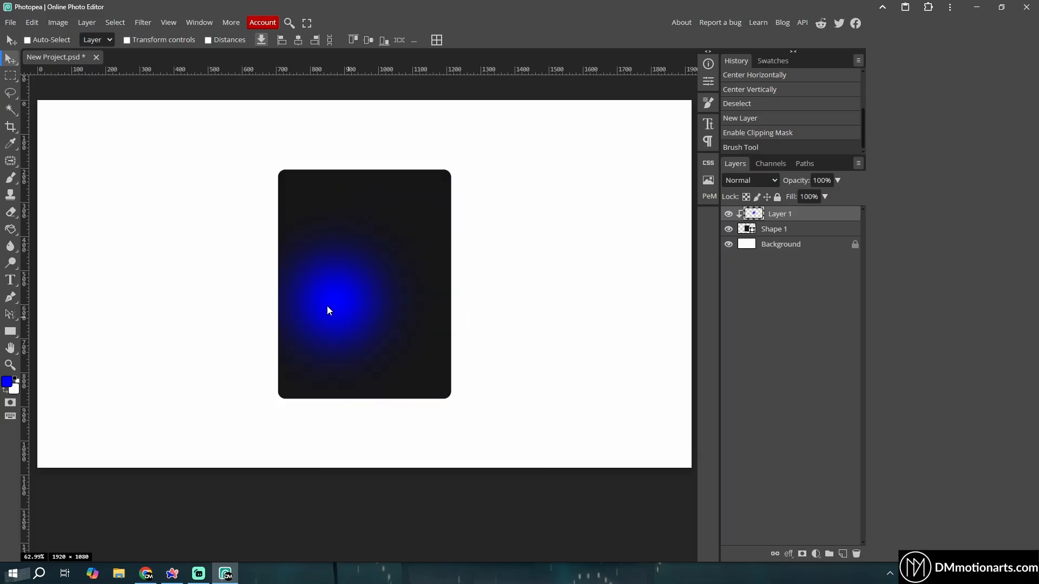
pyautogui.moveTo(363, 295); pyautogui.dragTo(355, 300)
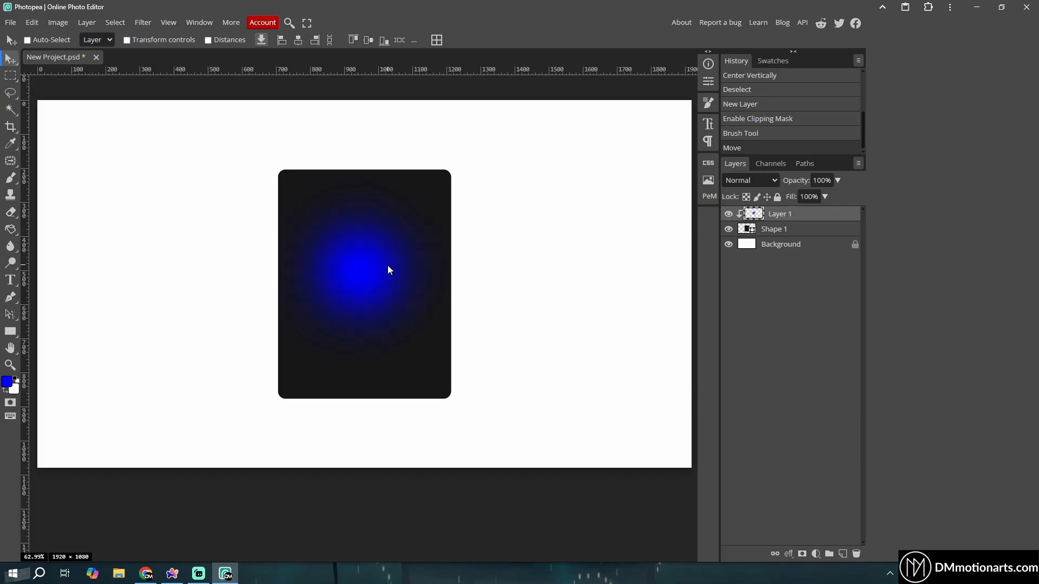
# Duplicate the rectangle above the glow layer and scale the copy to about 96.72% around its centre.
pyautogui.moveTo(784, 229)
pyautogui.mouseDown()
pyautogui.moveTo(771, 235)
pyautogui.moveTo(779, 210)
pyautogui.mouseUp()
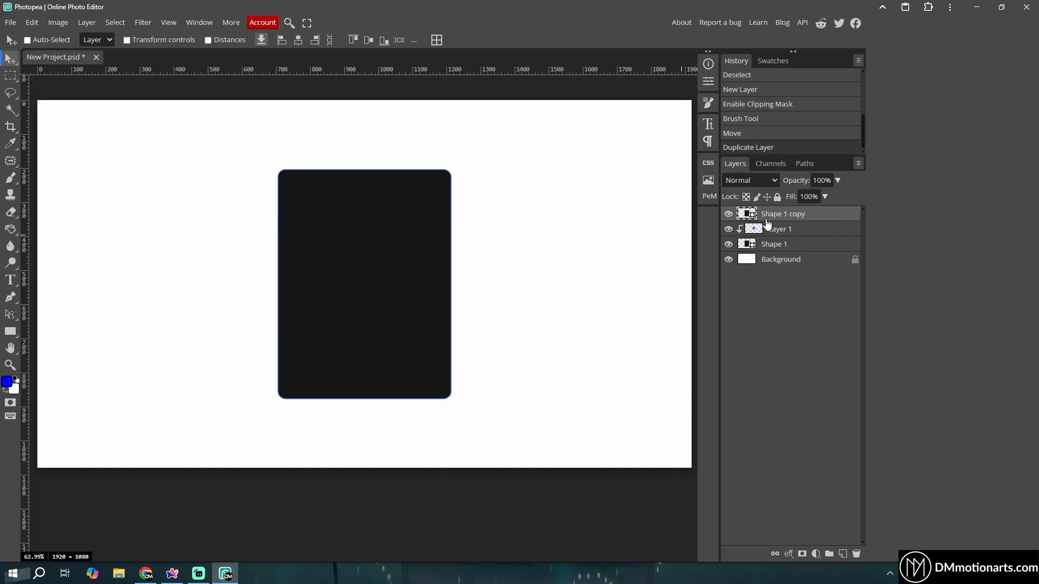
pyautogui.hotkey('ctrl', 't')
pyautogui.moveTo(450, 171); pyautogui.dragTo(449, 174)
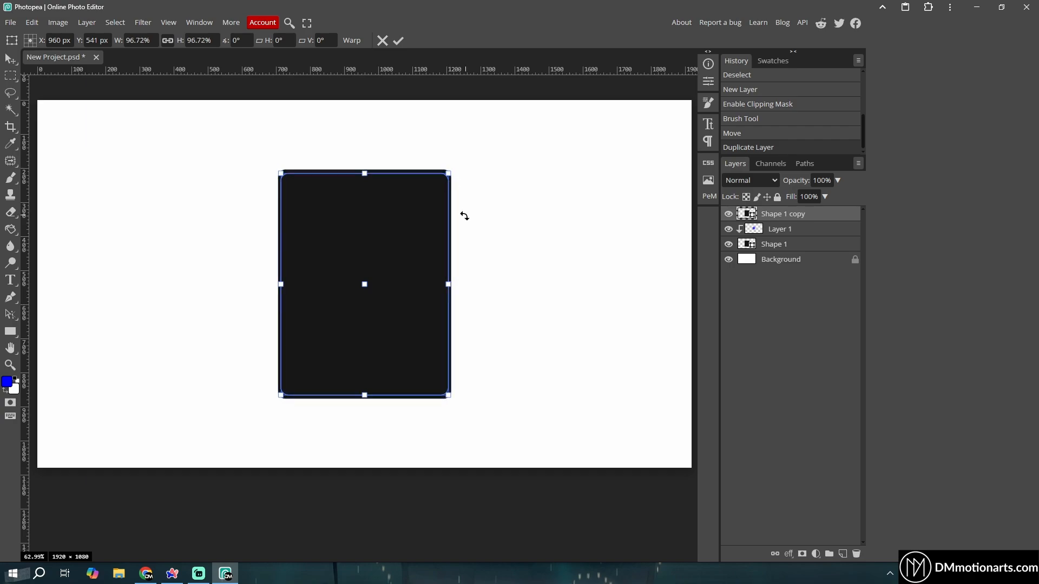
pyautogui.press('Return')
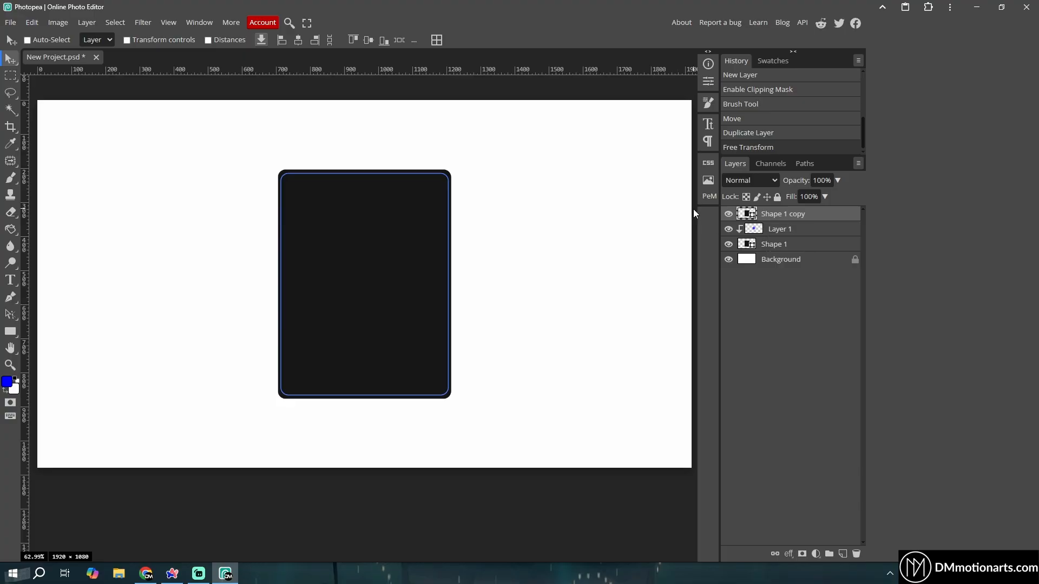
# Move the glow layer around the card's exposed border, ending at its upper-left corner.
pyautogui.click(772, 230)
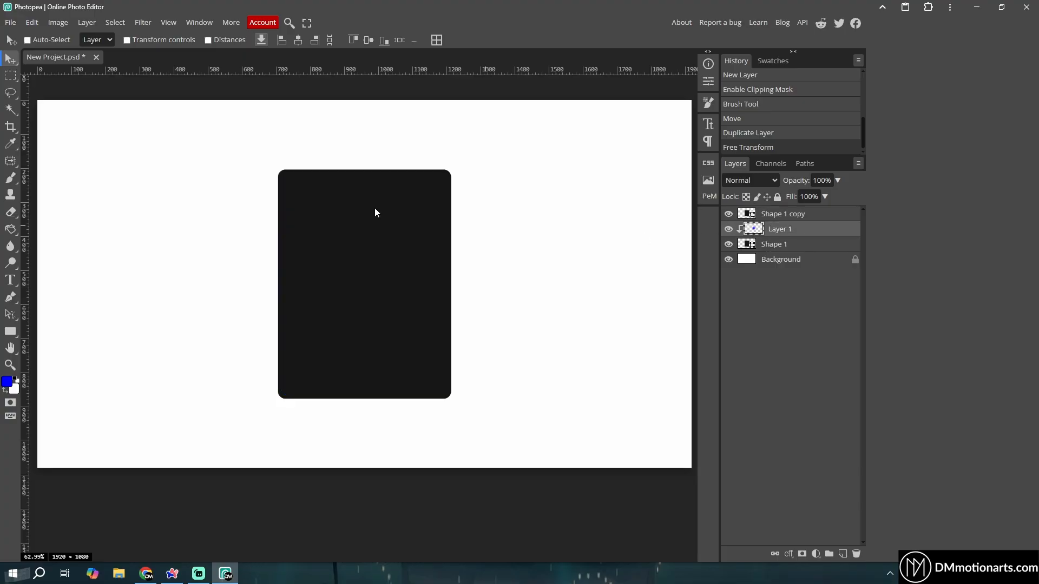
pyautogui.moveTo(686, 260); pyautogui.dragTo(282, 283)
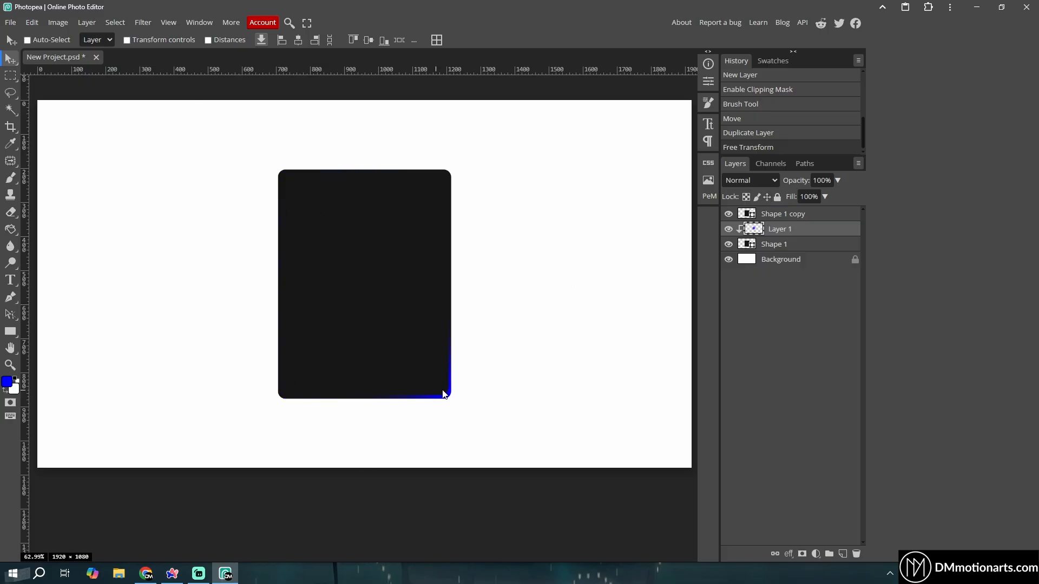
pyautogui.moveTo(341, 175); pyautogui.dragTo(288, 179)
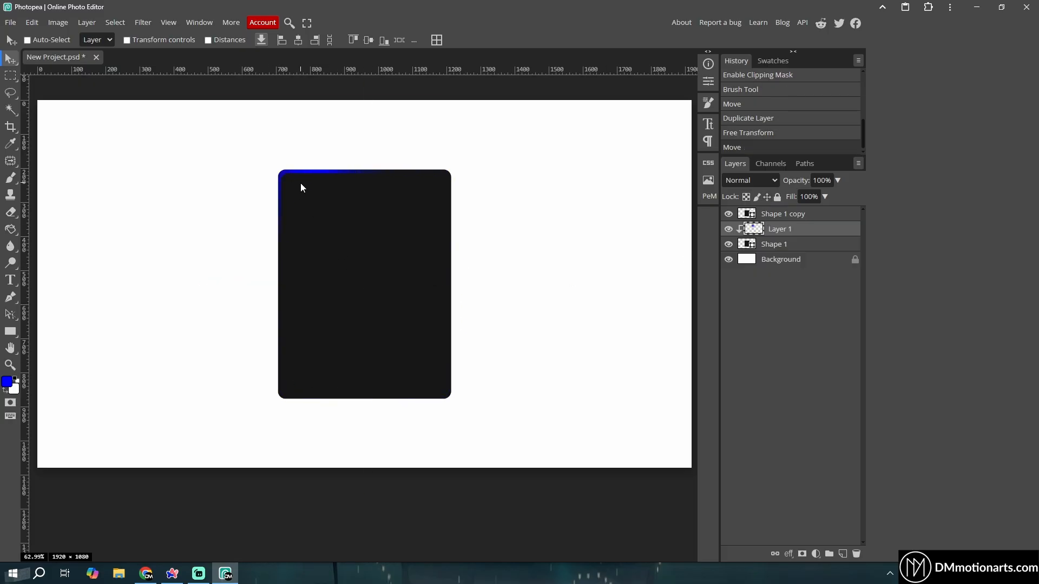
# Add a black Color Fill layer directly above the Background layer.
pyautogui.click(794, 261)
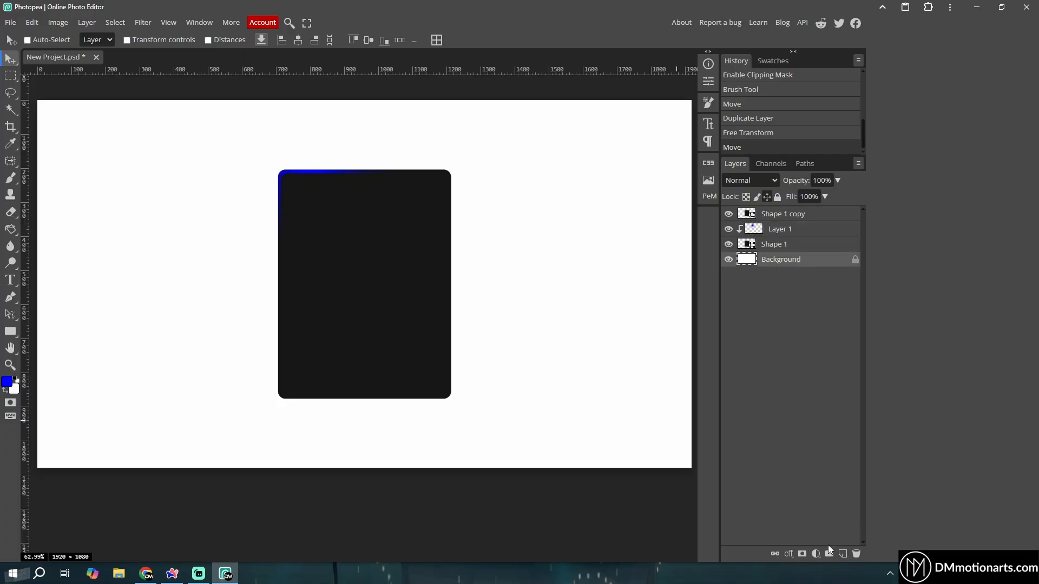
pyautogui.click(815, 553)
pyautogui.click(797, 201)
pyautogui.moveTo(142, 179); pyautogui.dragTo(25, 266)
pyautogui.click(298, 128)
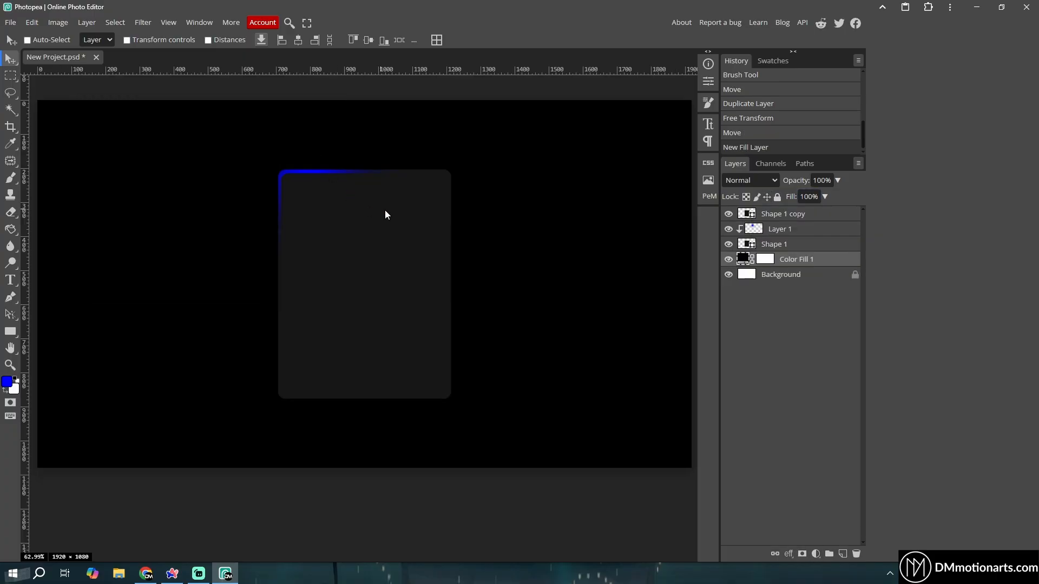
# Reselect the glow layer and sweep it along the card's edges against the black backdrop, returning it to the upper-left corner.
pyautogui.moveTo(496, 233); pyautogui.dragTo(511, 235)
pyautogui.click(799, 229)
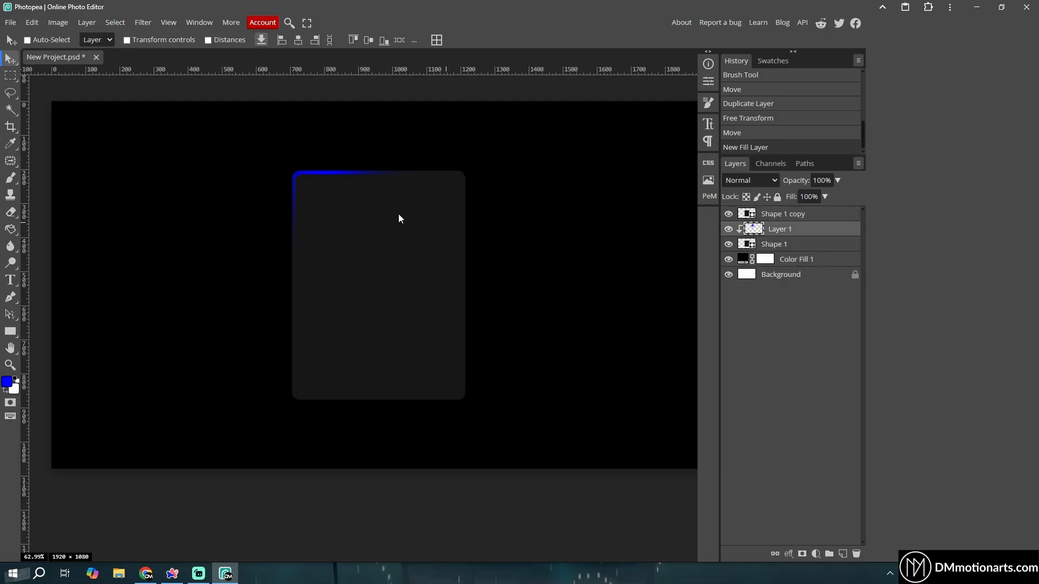
pyautogui.moveTo(453, 385); pyautogui.dragTo(274, 342)
# Examine the hover glow on the sample cards of the preview page in Chrome, and return to Photopea.
pyautogui.click(145, 572)
pyautogui.scroll(-5, 242, 366)
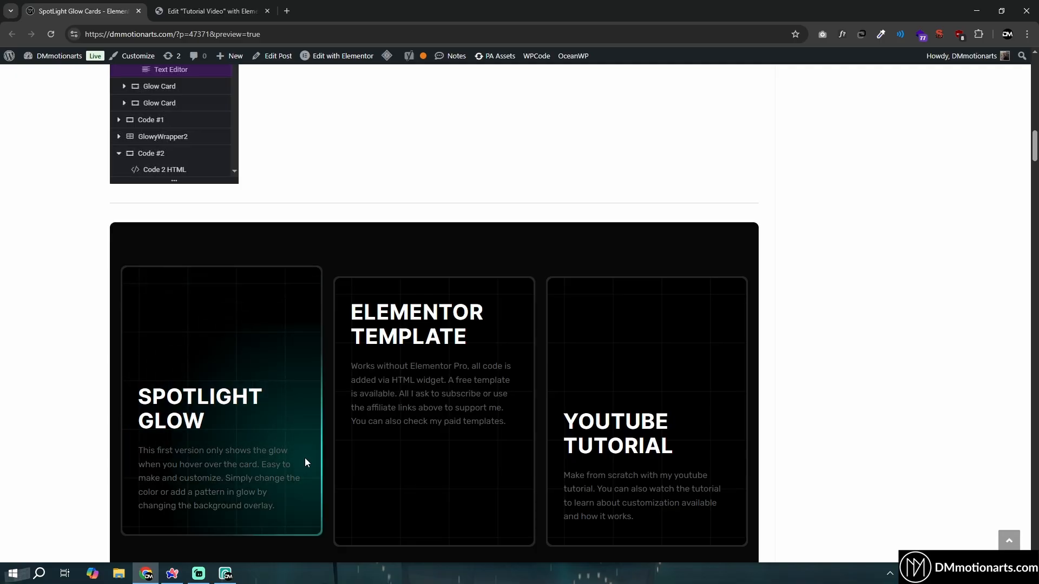
pyautogui.click(225, 573)
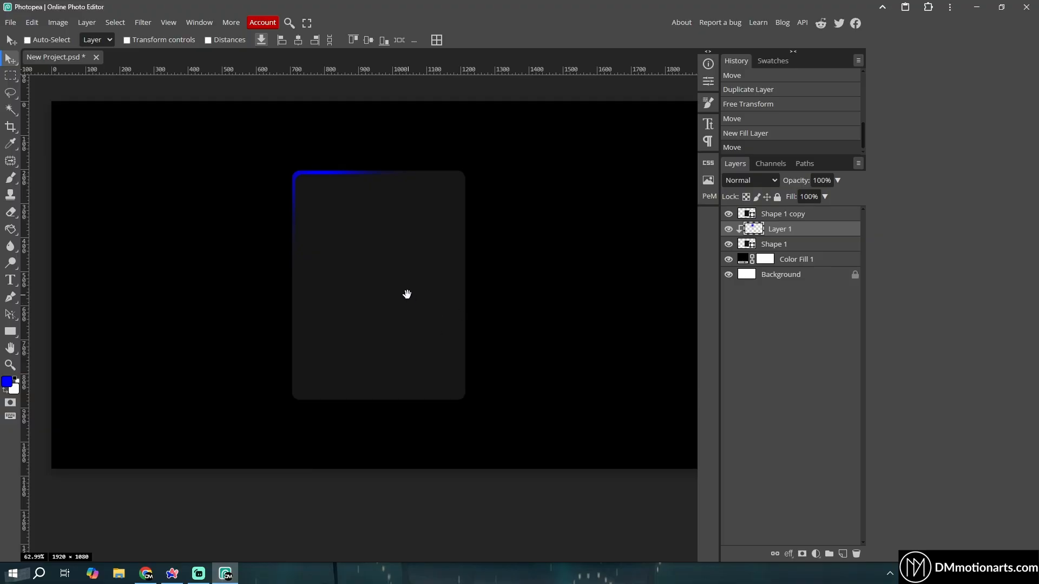
# Duplicate the glow layer above the smaller rectangle, clipped to it, and lower the copy's opacity to 23%.
pyautogui.moveTo(406, 294); pyautogui.dragTo(417, 309)
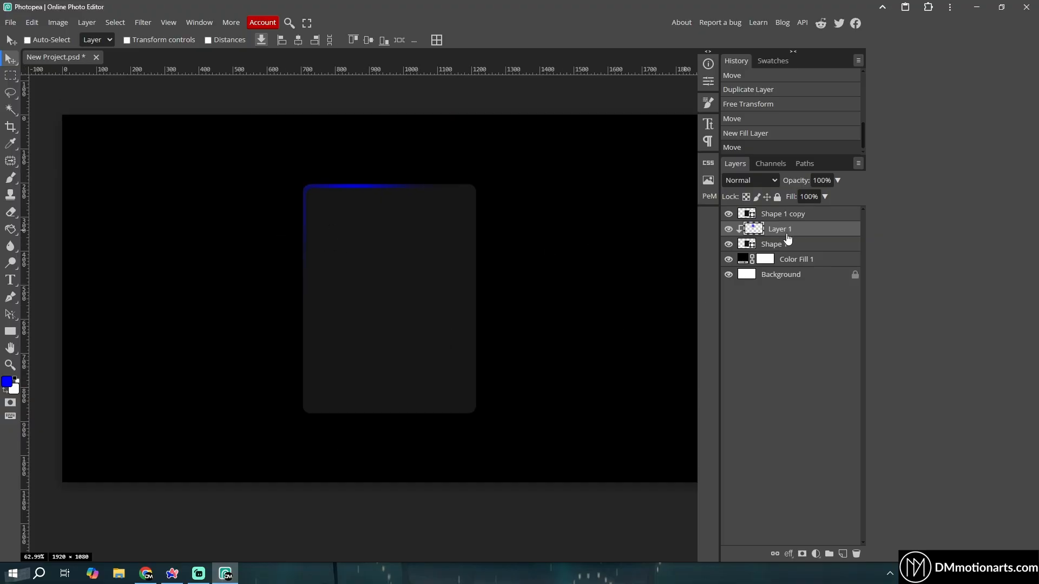
pyautogui.moveTo(779, 230); pyautogui.dragTo(784, 215)
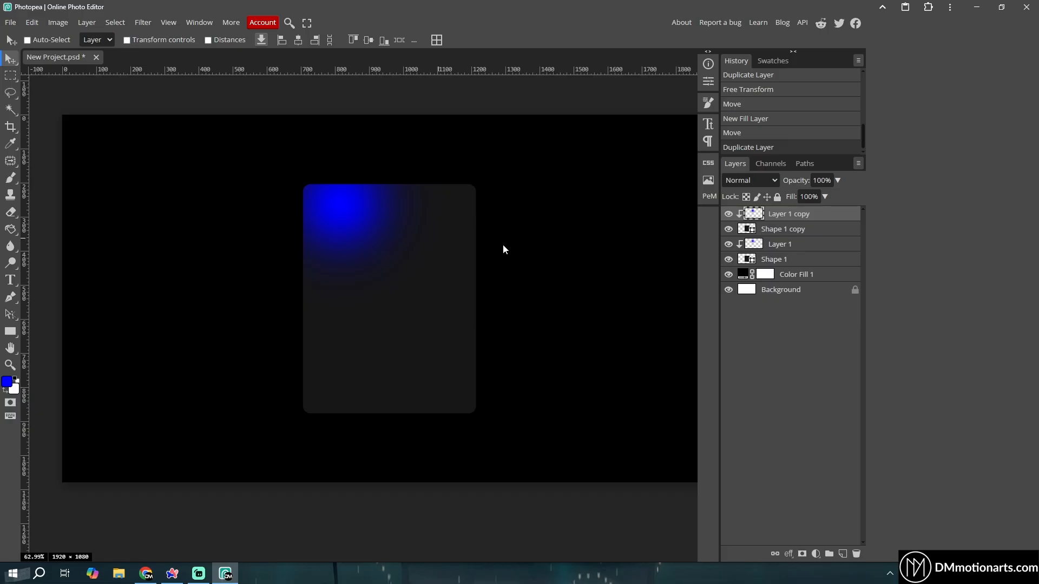
pyautogui.click(781, 248)
pyautogui.click(798, 219)
pyautogui.moveTo(798, 181); pyautogui.dragTo(767, 184)
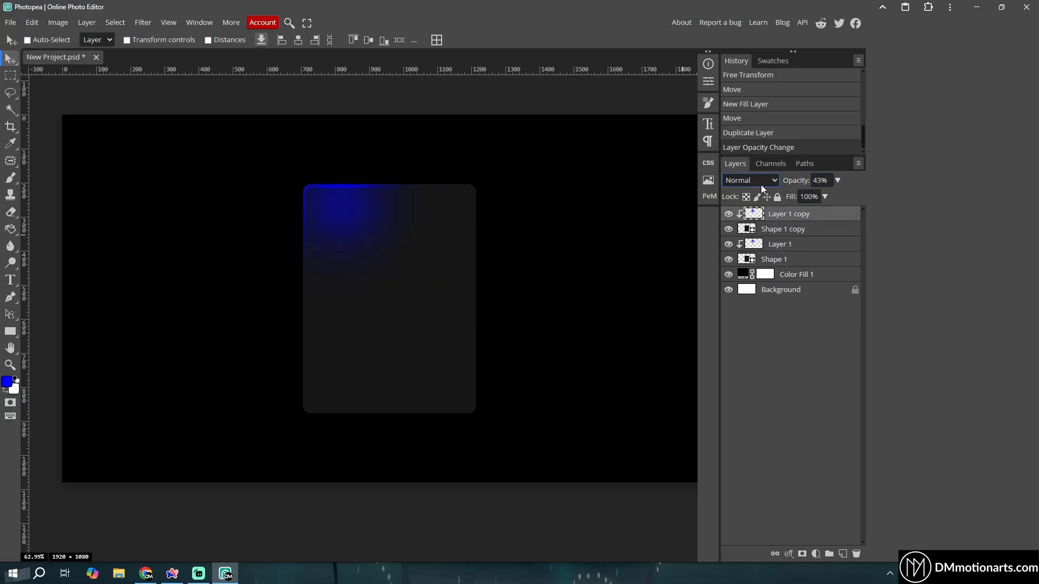
pyautogui.click(777, 249)
pyautogui.keyDown('ctrl'); pyautogui.click(789, 214); pyautogui.keyUp('ctrl')
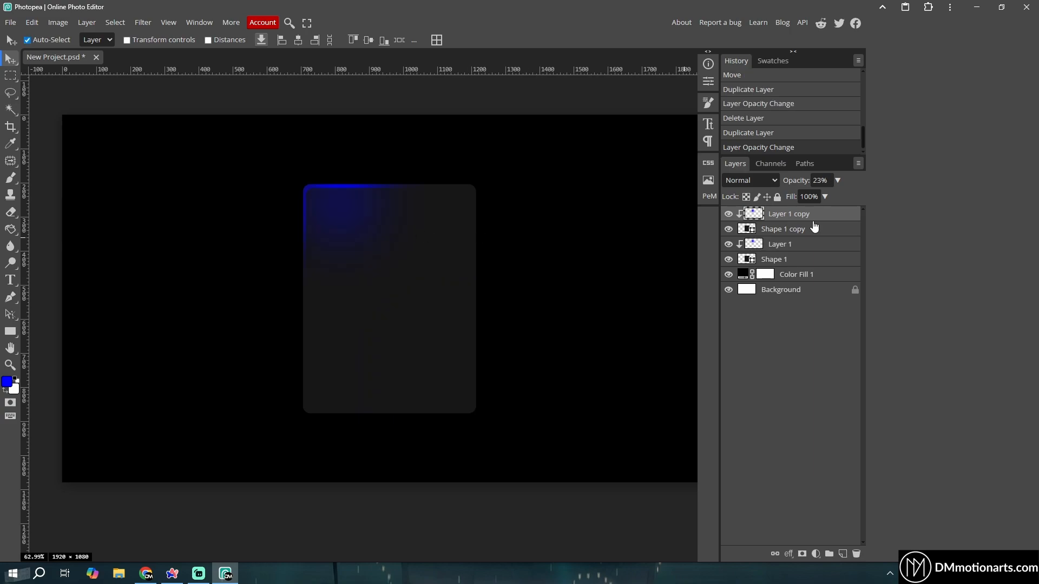
# Enlarge the faint glow copy on the card's face with Free Transform.
pyautogui.hotkey('ctrl', 't')
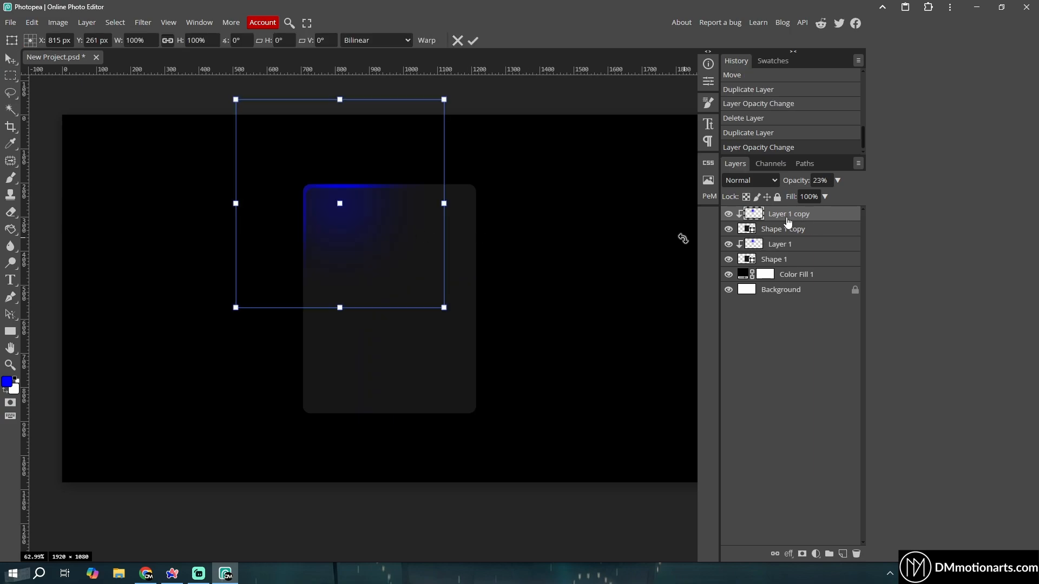
pyautogui.moveTo(443, 307); pyautogui.dragTo(530, 364)
pyautogui.press('Return')
# Select both glow layers and move them together around the card's corners and edges.
pyautogui.click(785, 245)
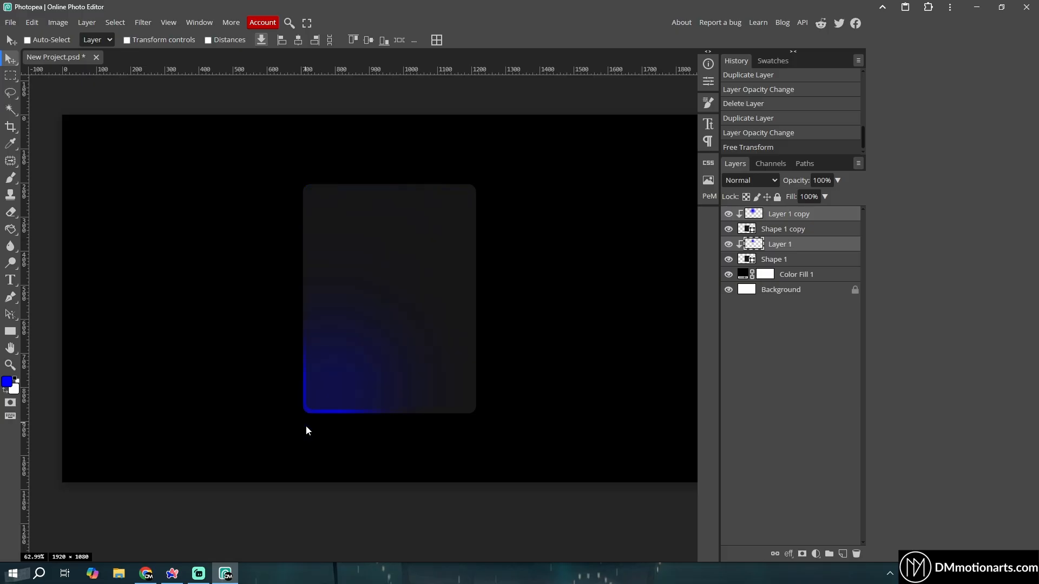
pyautogui.moveTo(306, 425); pyautogui.dragTo(350, 338)
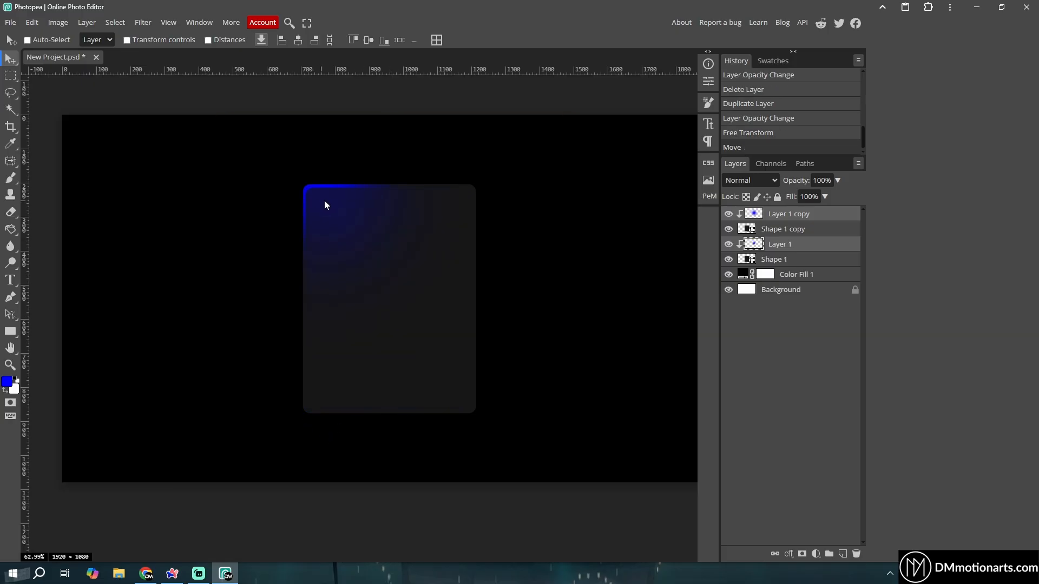
pyautogui.moveTo(324, 204); pyautogui.dragTo(452, 203)
pyautogui.moveTo(429, 415); pyautogui.dragTo(347, 216)
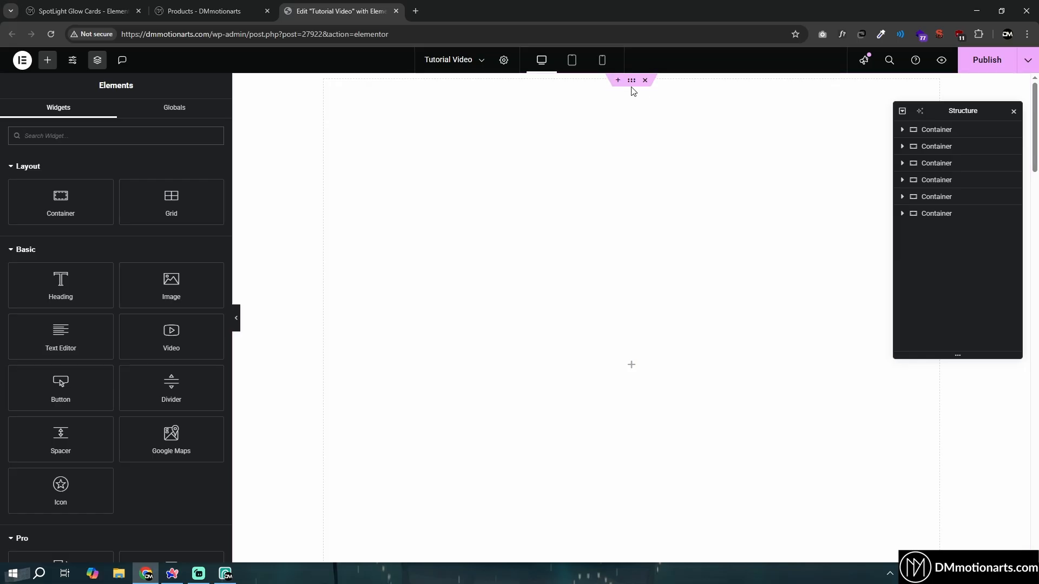
# Switch to the Elementor editor, add a single flexbox container at the page start and set its minimum height to 100 vh.
pyautogui.click(617, 81)
pyautogui.click(608, 121)
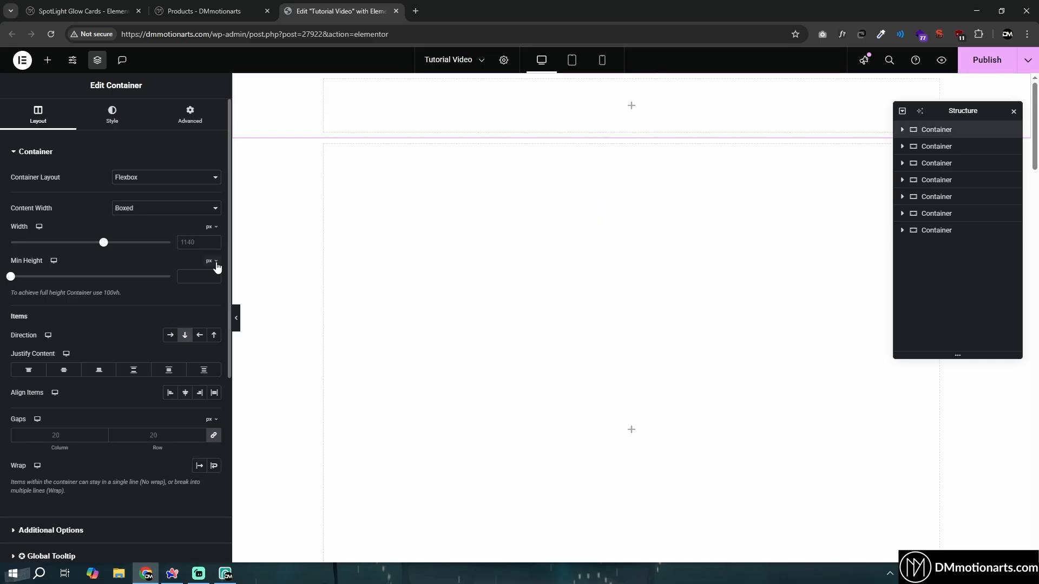
pyautogui.click(211, 262)
pyautogui.click(207, 309)
pyautogui.click(191, 276)
pyautogui.write('100')
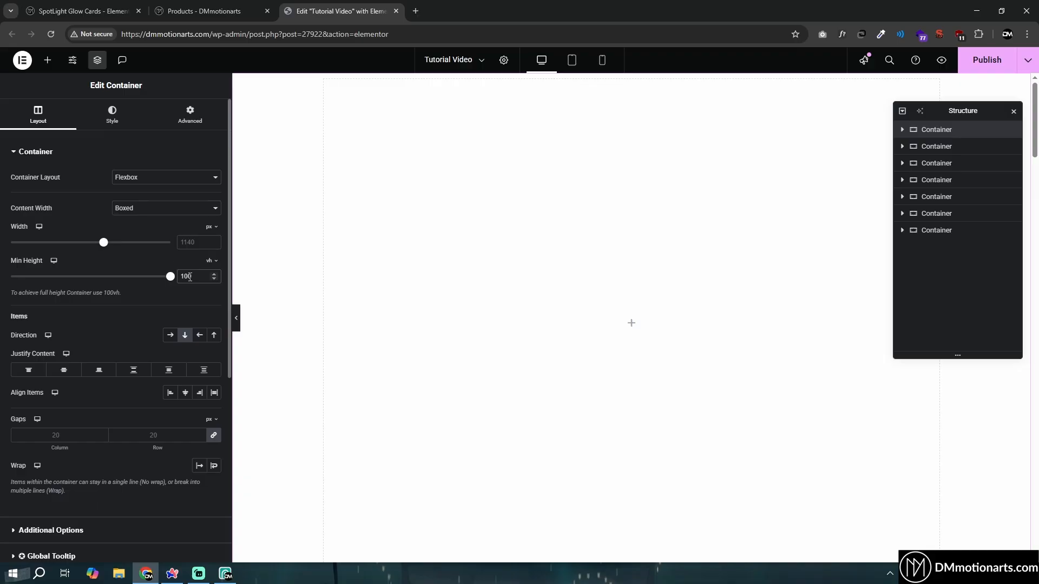
# Give the new container a classic background in the near-black colour #0A0A0A.
pyautogui.click(112, 115)
pyautogui.click(170, 201)
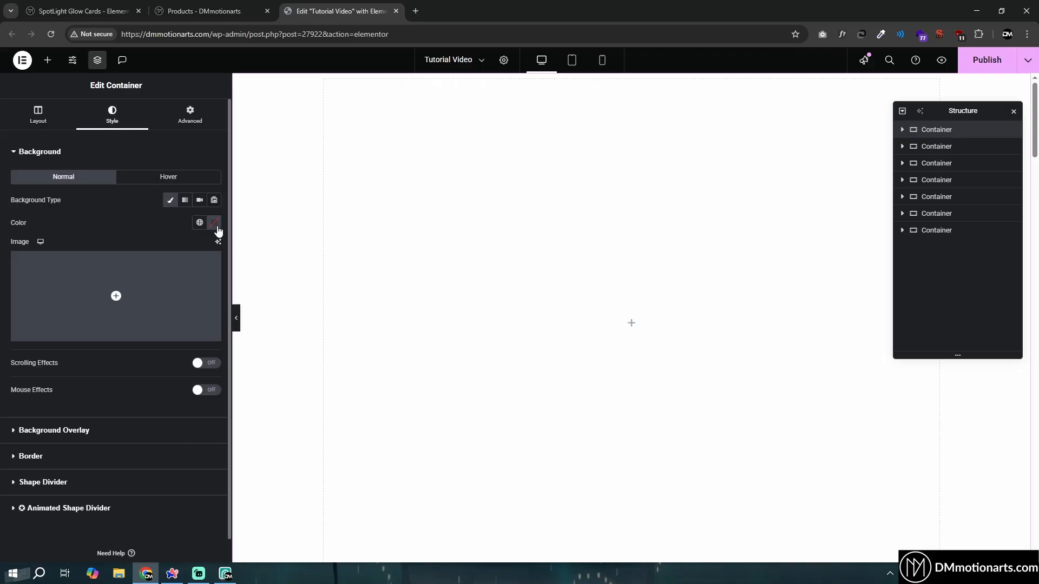
pyautogui.click(215, 225)
pyautogui.click(153, 344)
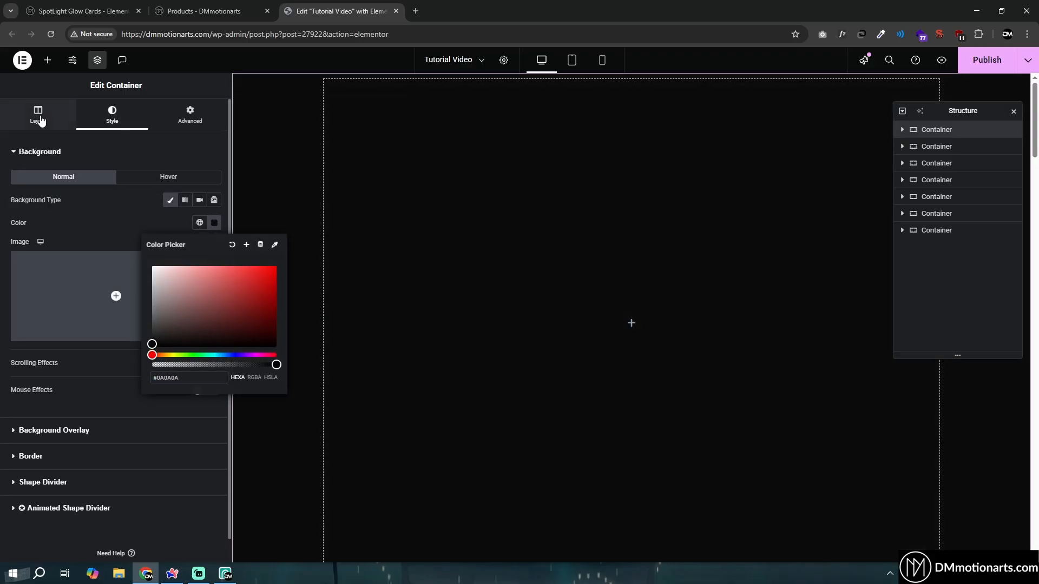
# Insert a nested container inside the dark container and rename it GlowCard.
pyautogui.click(39, 115)
pyautogui.click(47, 60)
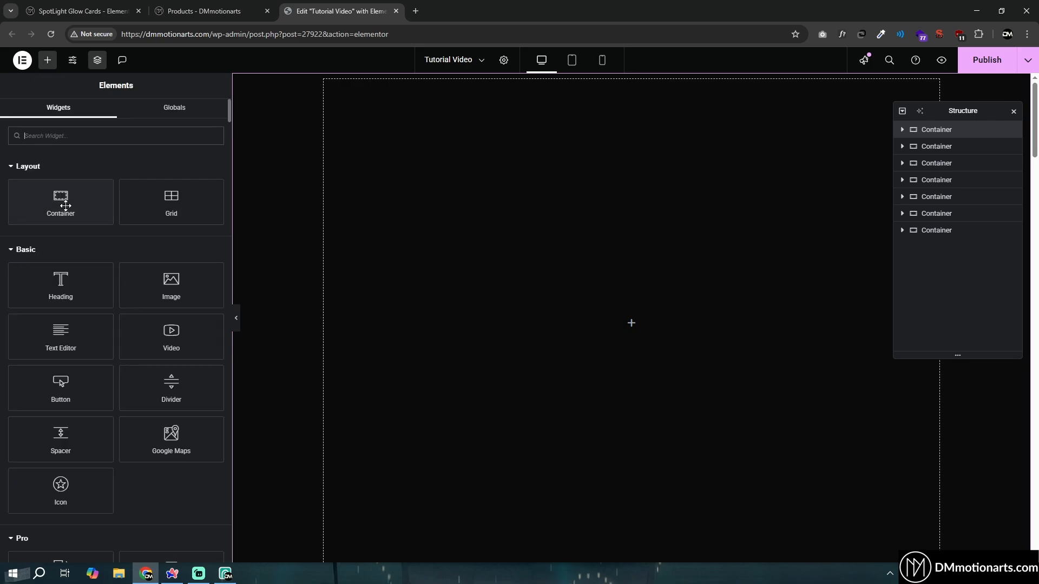
pyautogui.moveTo(65, 206); pyautogui.dragTo(618, 296)
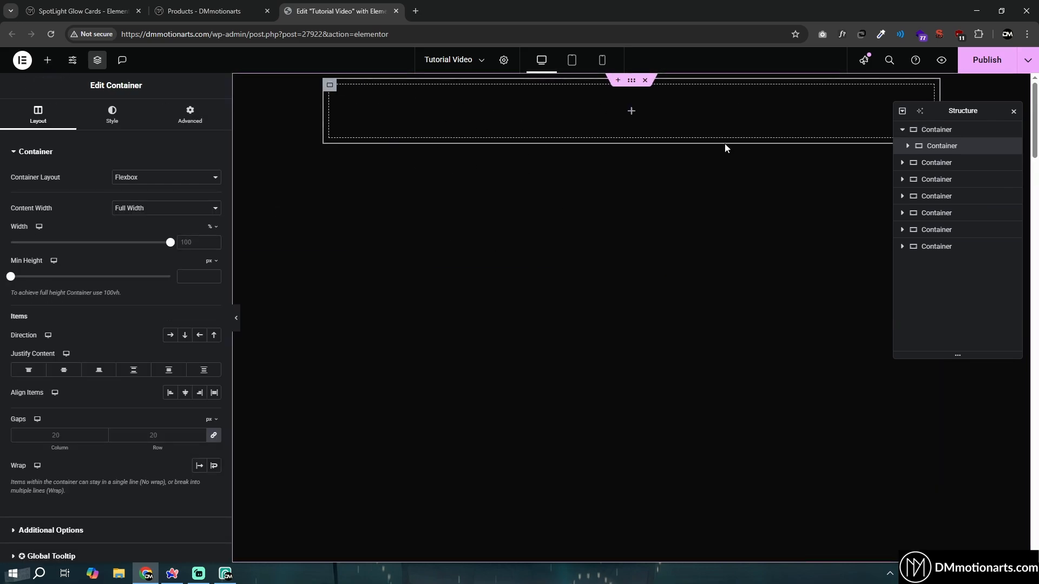
pyautogui.doubleClick(937, 146)
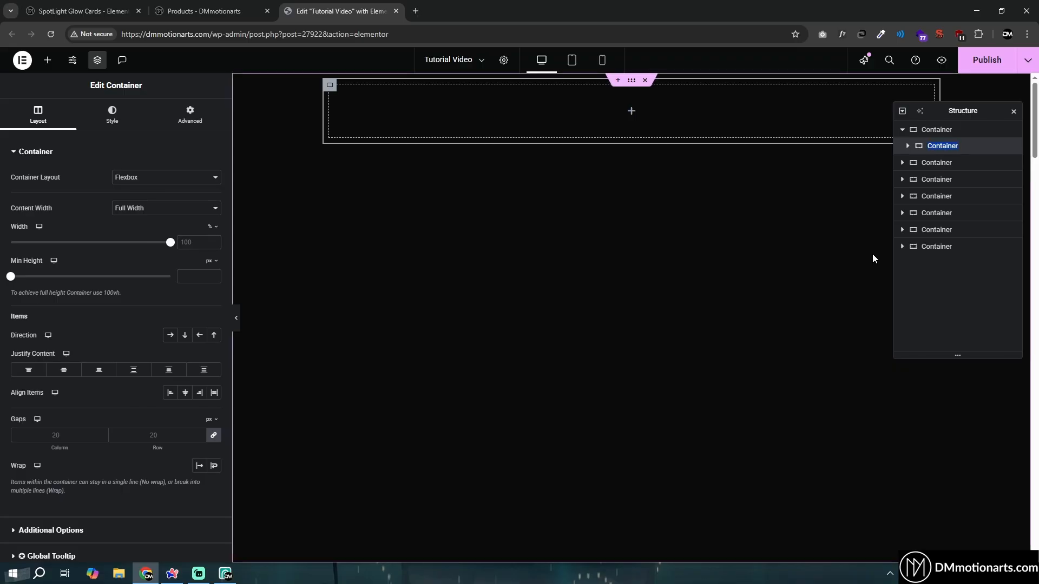
pyautogui.write('GlowCa')
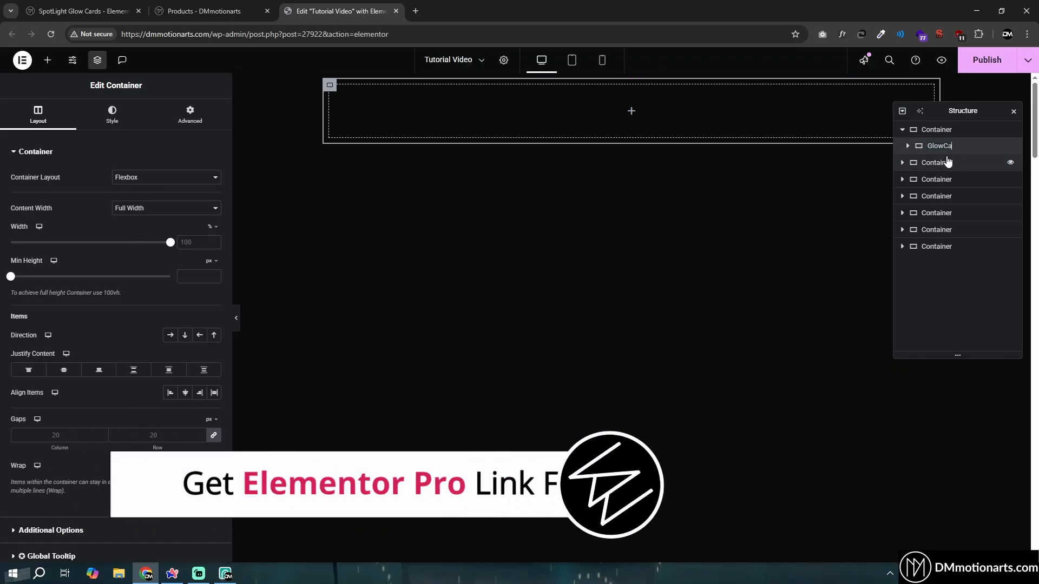
pyautogui.write('rd')
# Rename the outer container as GlowWrapper.
pyautogui.click(933, 133)
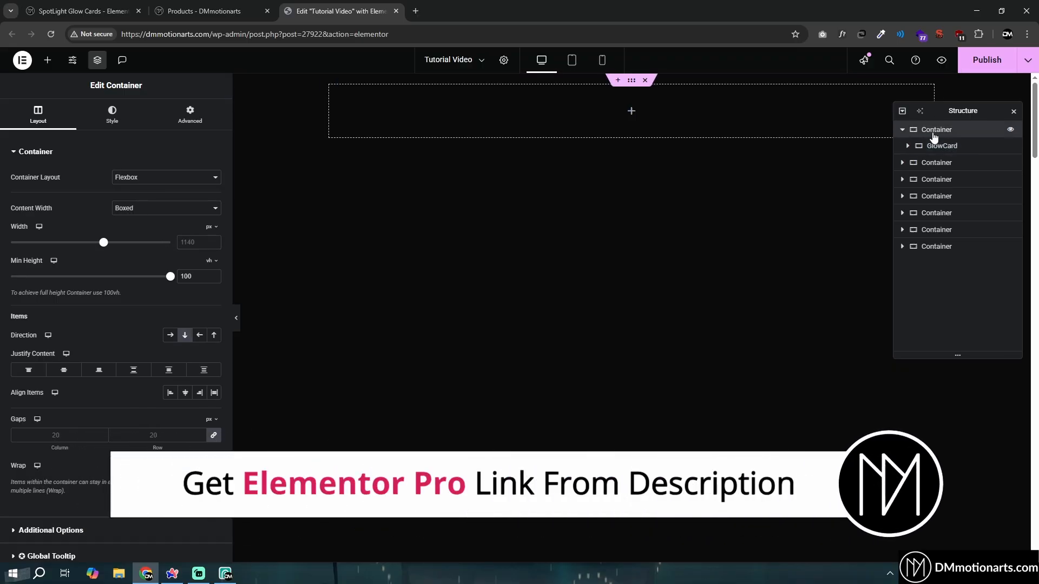
pyautogui.write('Glo')
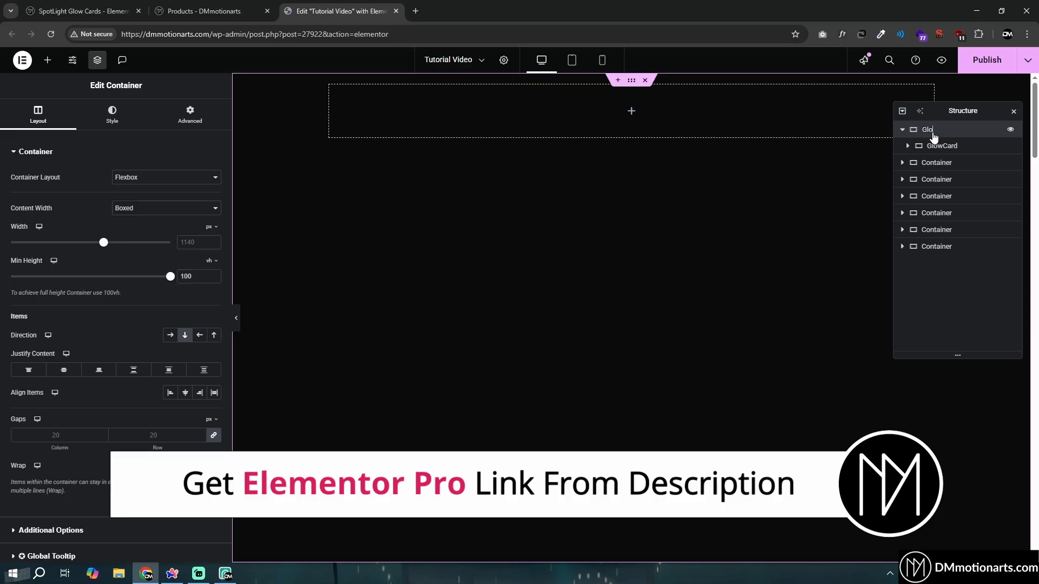
pyautogui.write('wWrapper')
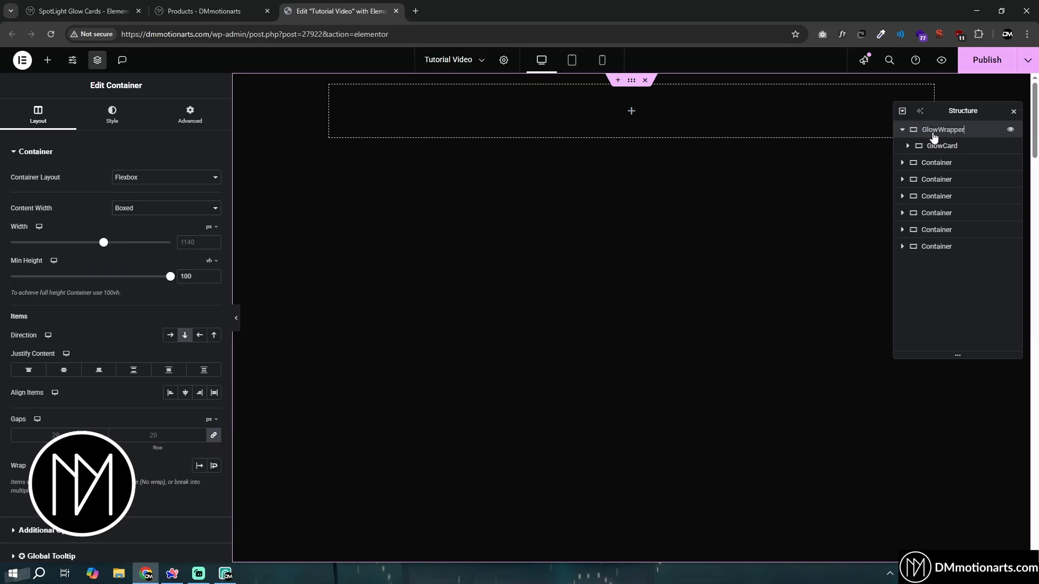
pyautogui.press('Return')
# Try a 22% width and a 395 px minimum height on GlowCard, and clear both values.
pyautogui.moveTo(937, 121); pyautogui.dragTo(921, 208)
pyautogui.click(895, 239)
pyautogui.moveTo(169, 242); pyautogui.dragTo(46, 243)
pyautogui.moveTo(29, 280); pyautogui.dragTo(54, 277)
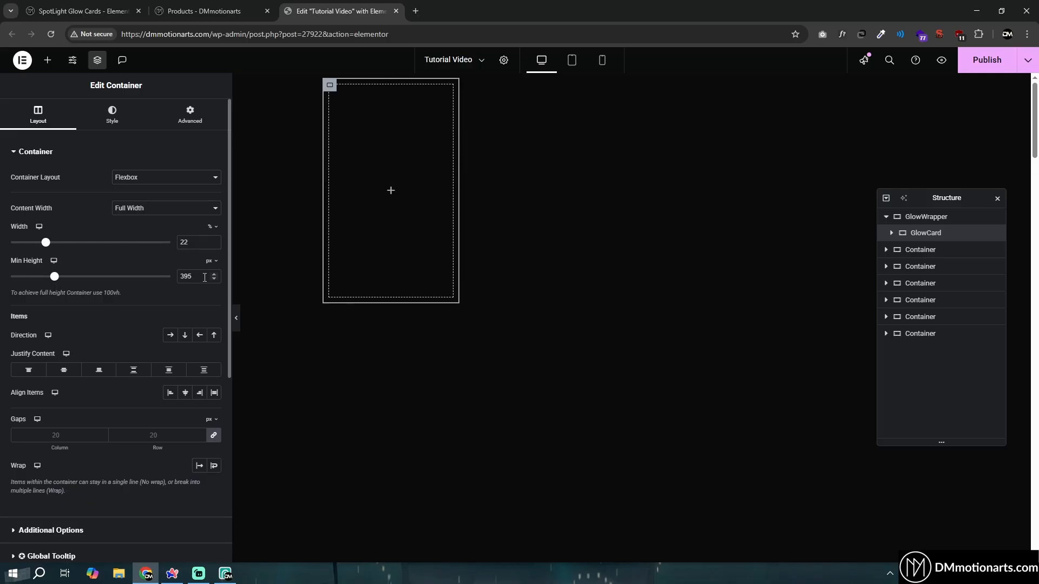
pyautogui.press('BackSpace')
pyautogui.doubleClick(186, 244)
pyautogui.press('BackSpace')
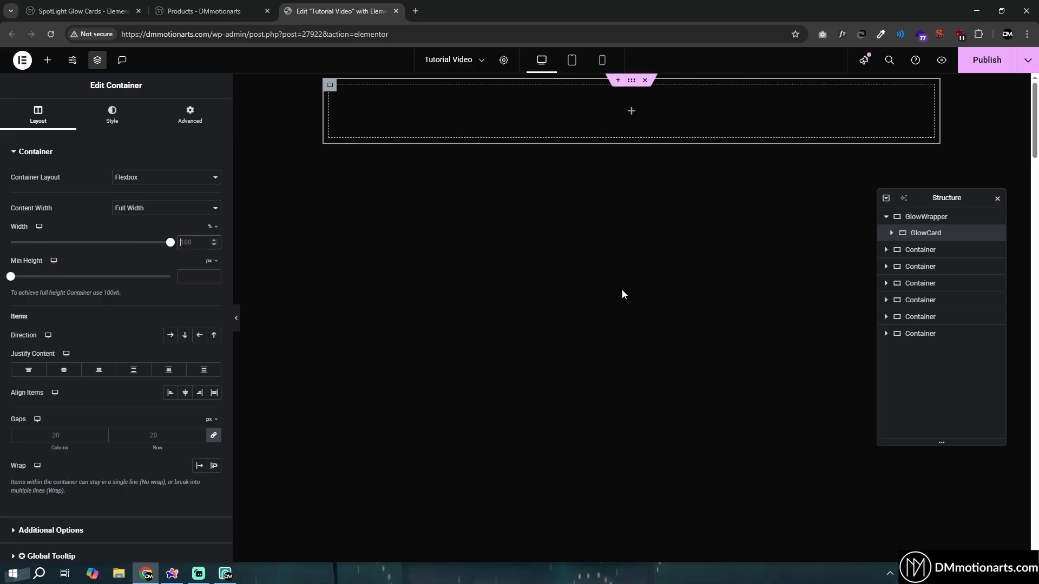
# Change GlowWrapper's container layout from Flexbox to Grid.
pyautogui.click(929, 222)
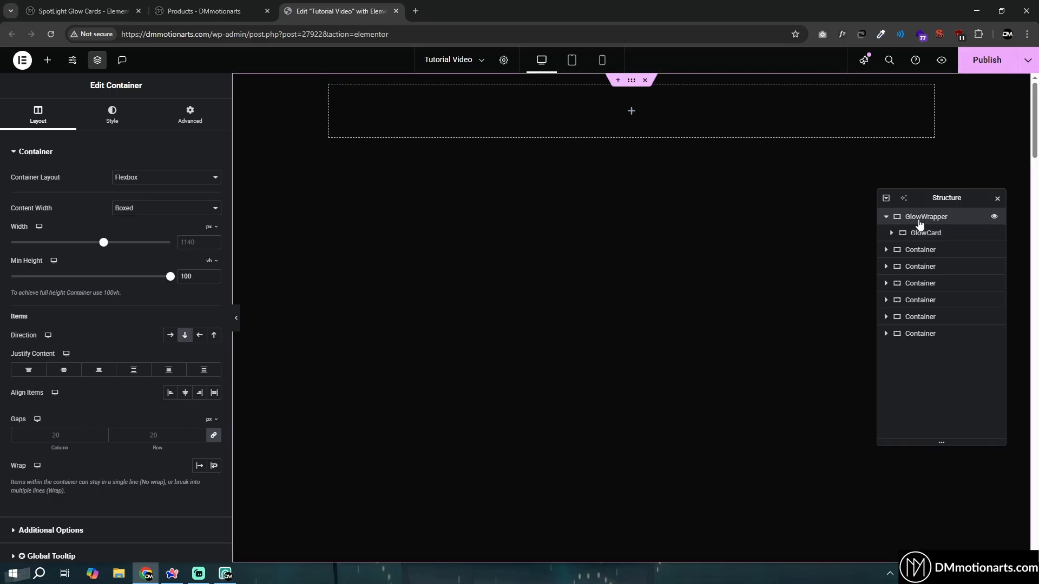
pyautogui.click(164, 182)
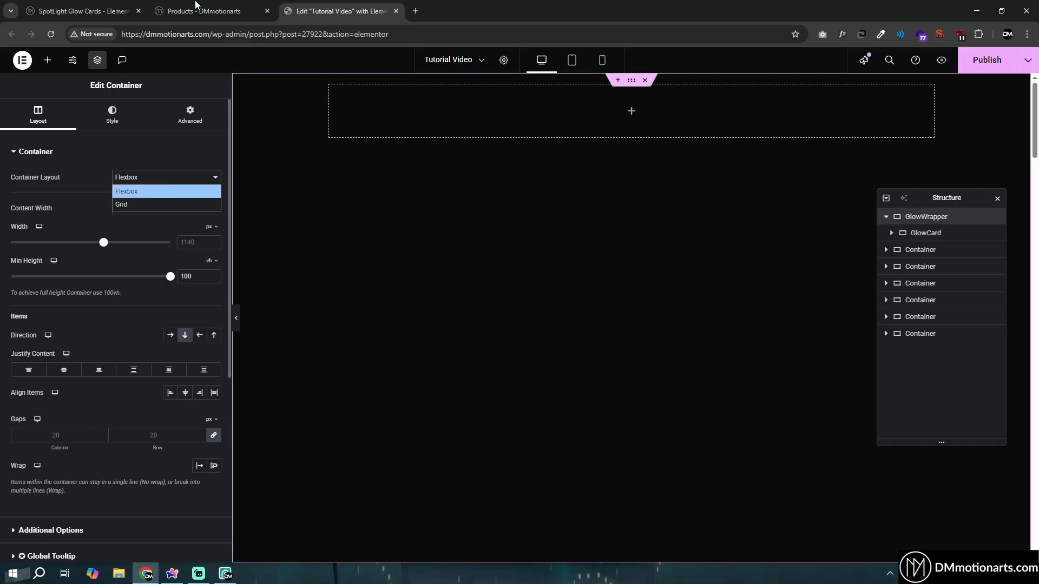
pyautogui.click(81, 10)
pyautogui.scroll(-4, 309, 355)
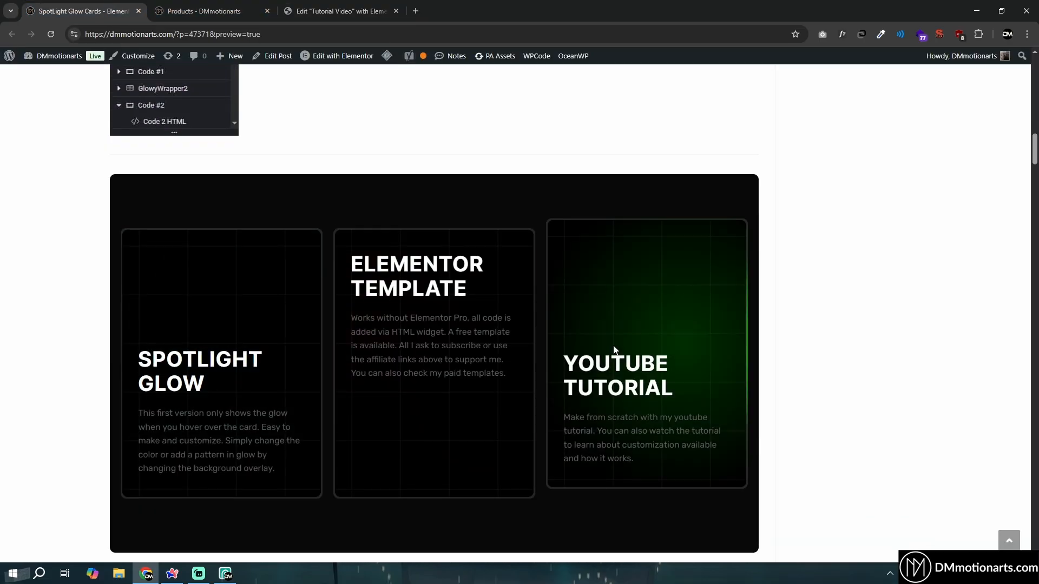
pyautogui.click(336, 10)
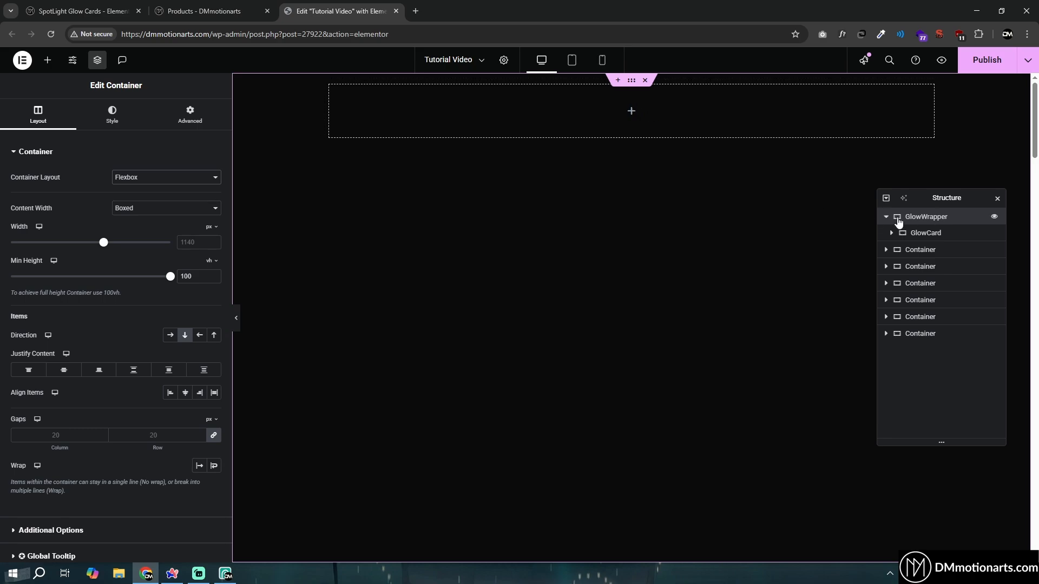
pyautogui.click(141, 212)
pyautogui.click(140, 216)
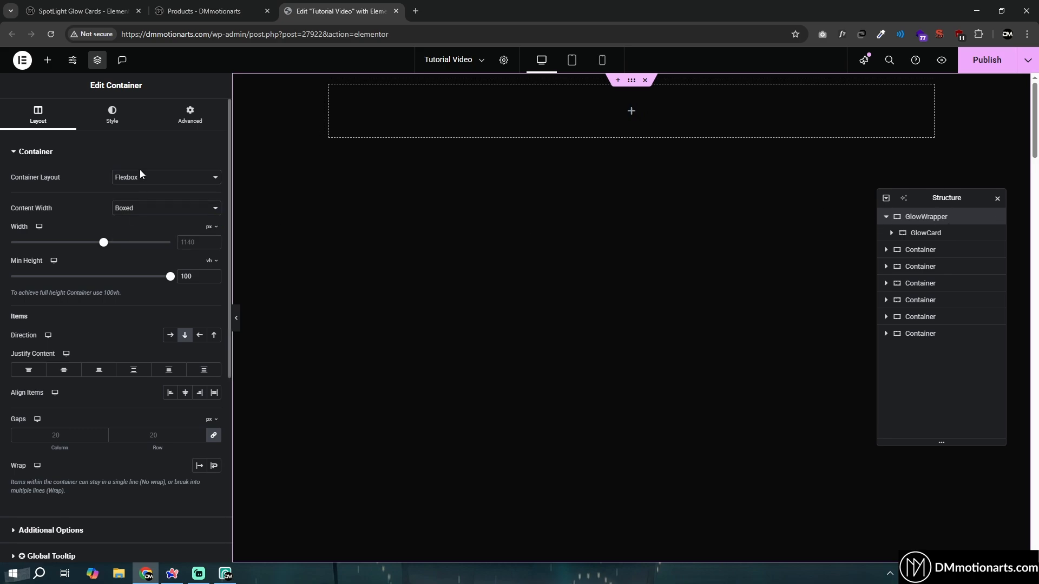
pyautogui.click(140, 156)
pyautogui.click(142, 176)
pyautogui.click(127, 153)
pyautogui.click(129, 177)
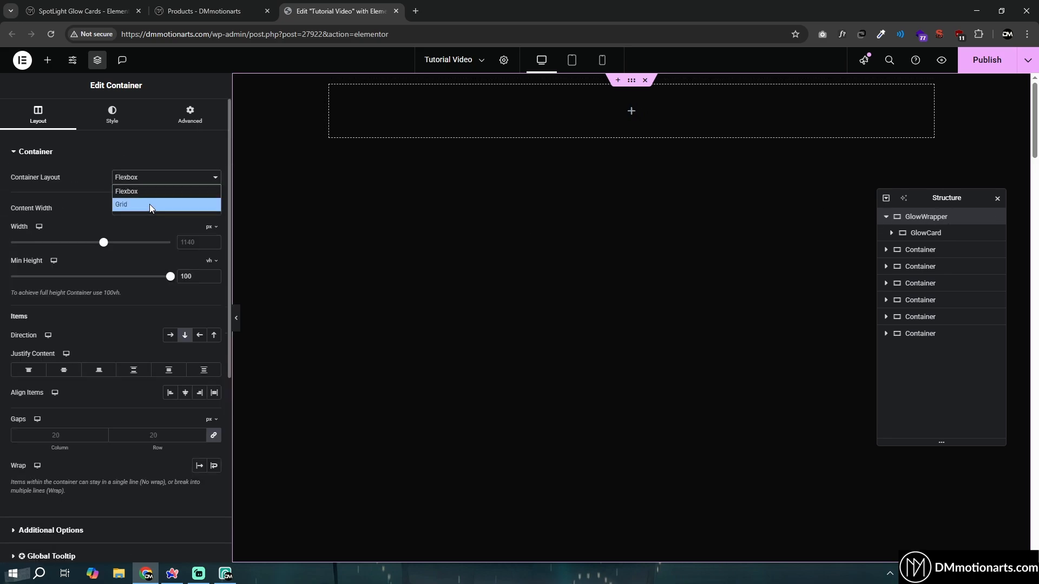
pyautogui.click(149, 204)
# Set the GlowWrapper grid to 1 row and align its items to the center.
pyautogui.scroll(-1, 186, 316)
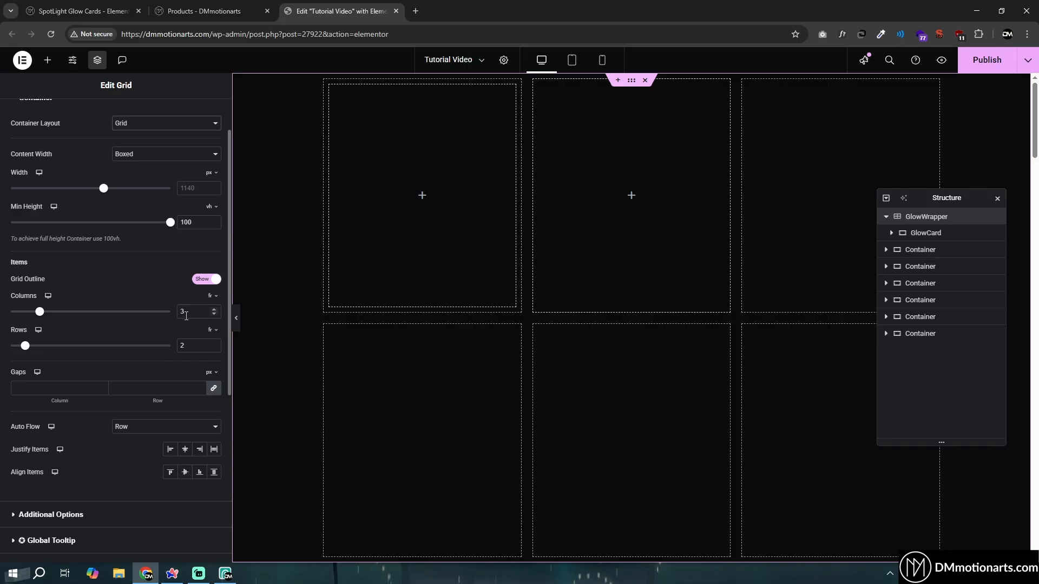
pyautogui.doubleClick(187, 345)
pyautogui.write('1')
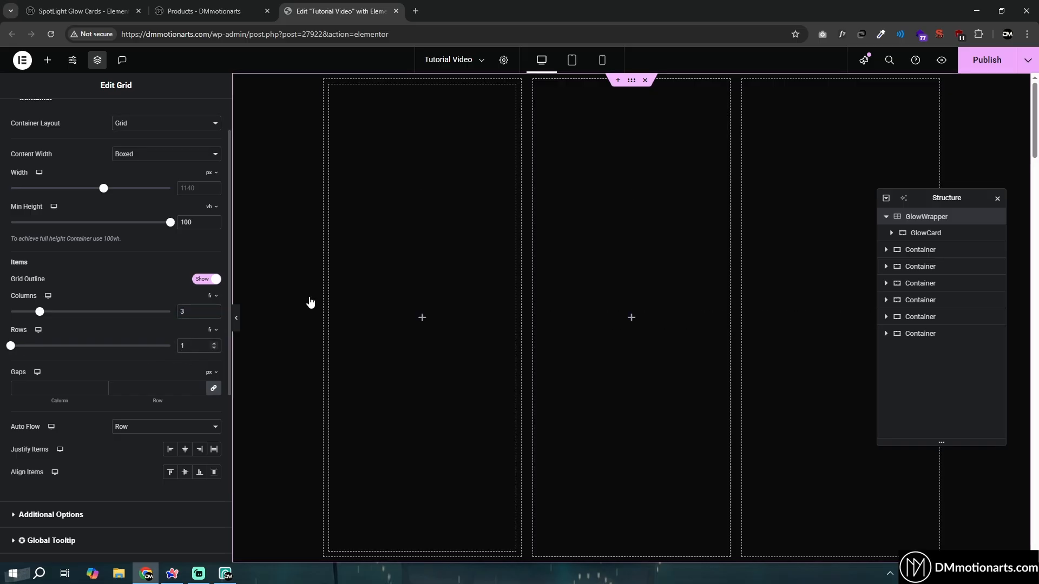
pyautogui.click(184, 475)
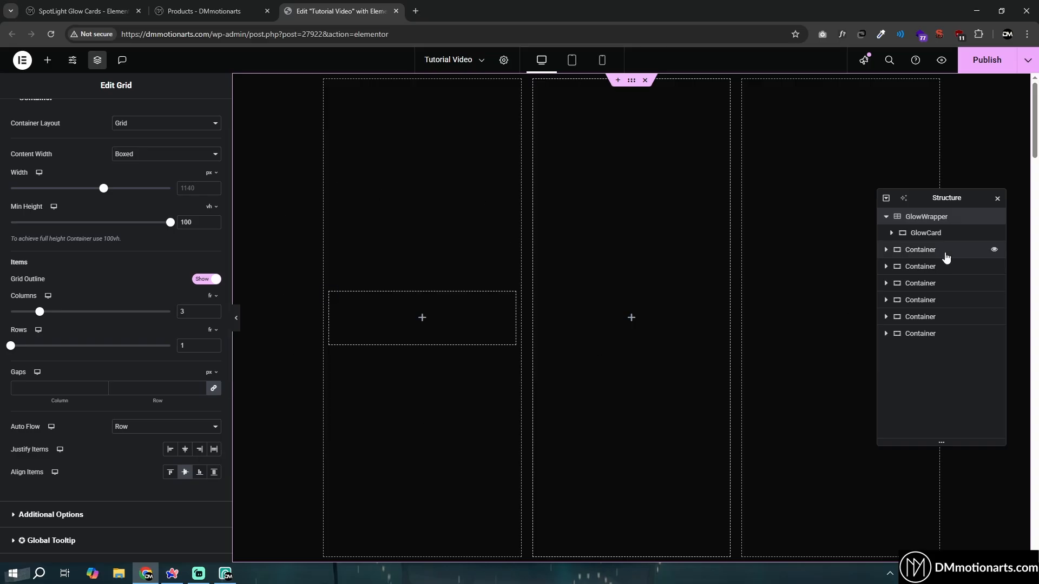
# Give GlowCard a minimum height of 500 px and set its column and row gaps to 0.
pyautogui.click(931, 238)
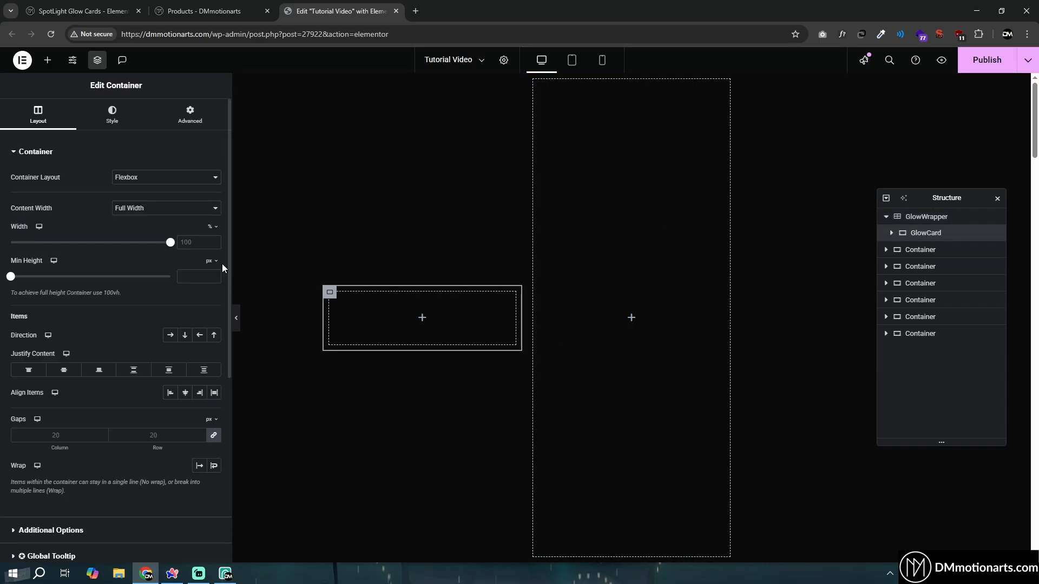
pyautogui.click(192, 276)
pyautogui.write('500')
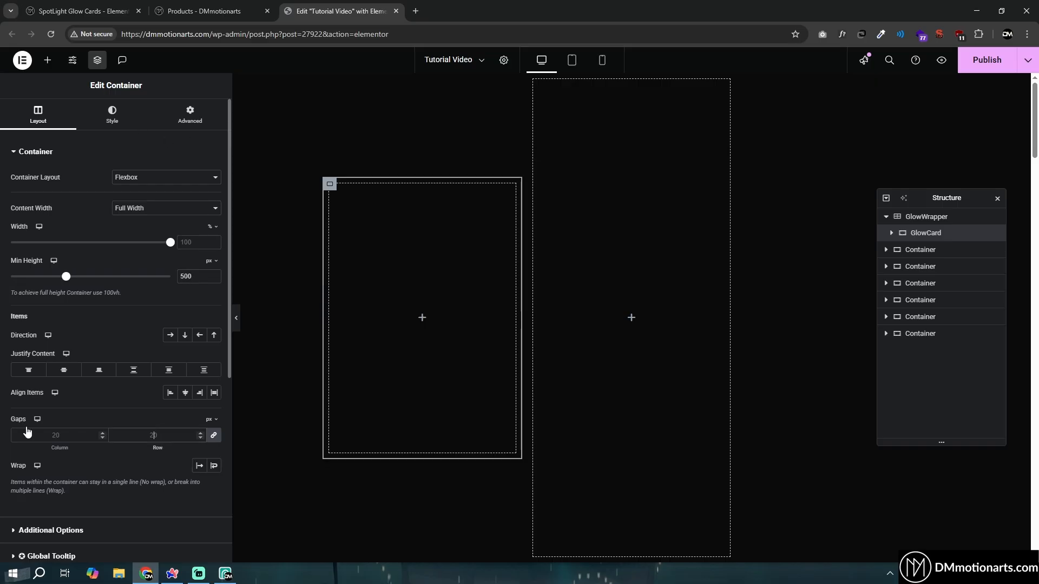
pyautogui.click(134, 436)
pyautogui.write('0')
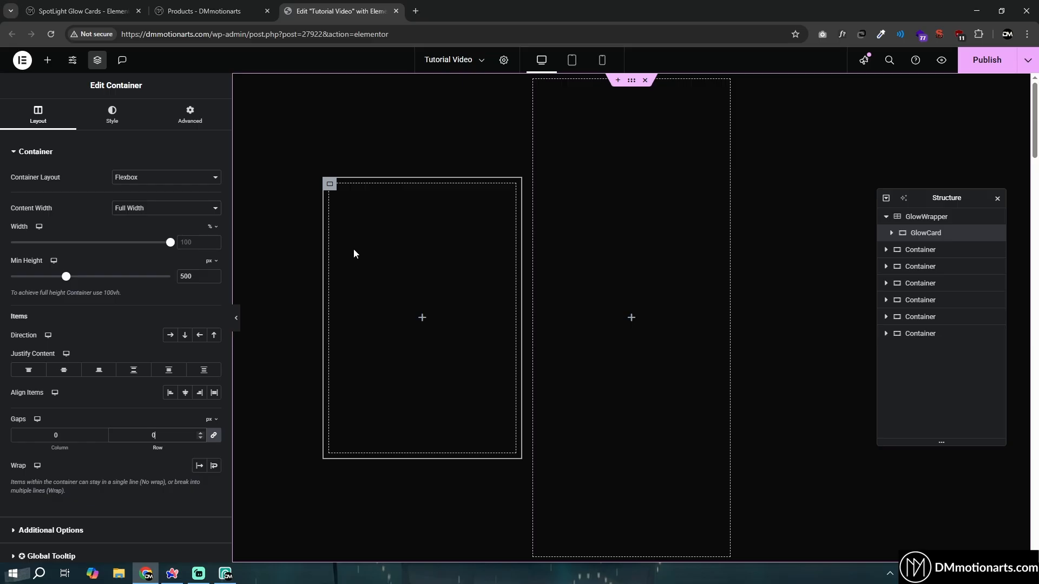
pyautogui.click(190, 115)
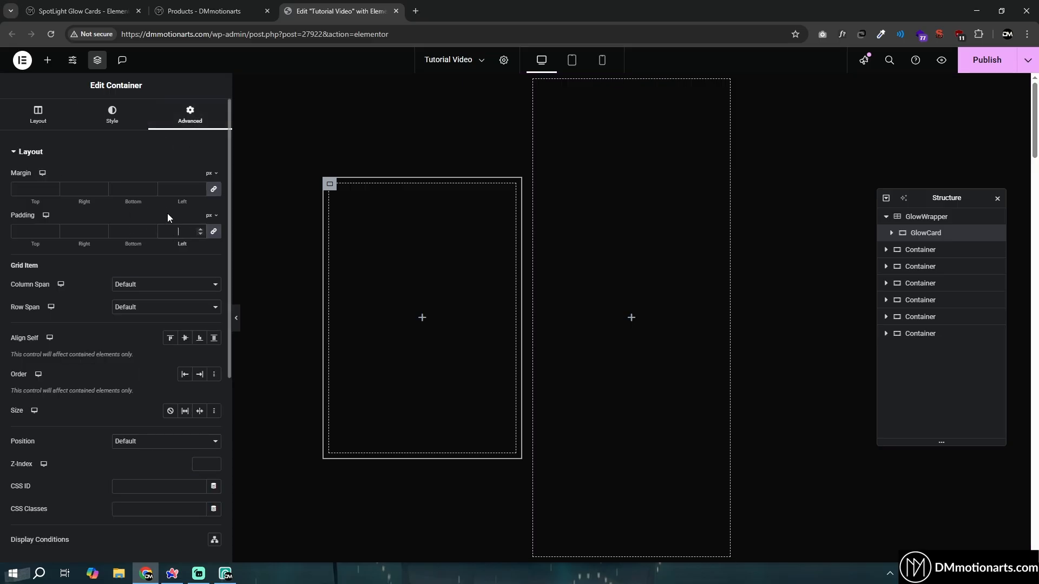
pyautogui.click(178, 232)
pyautogui.press('BackSpace')
pyautogui.press('BackSpace')
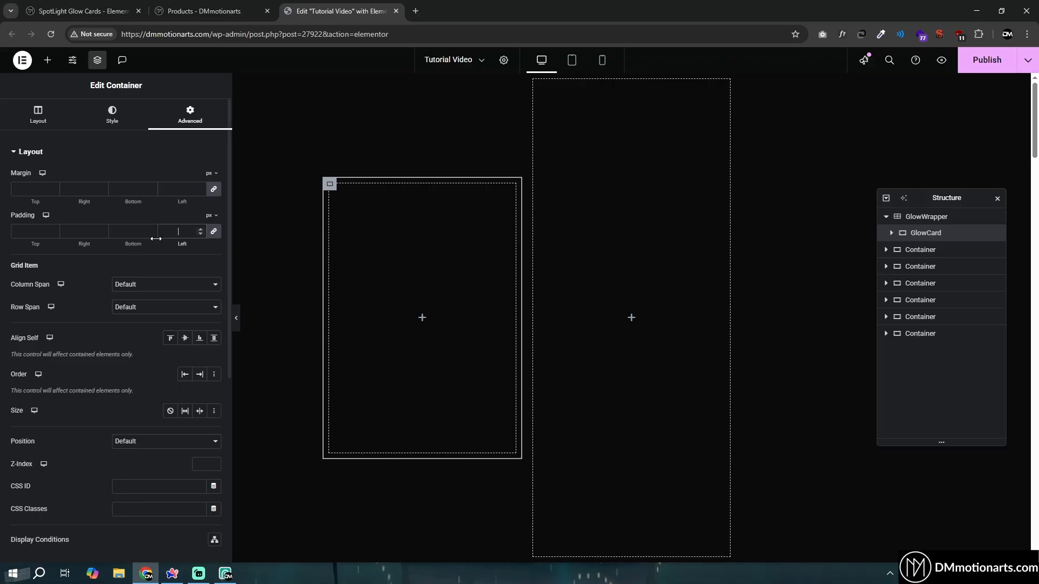
pyautogui.click(59, 120)
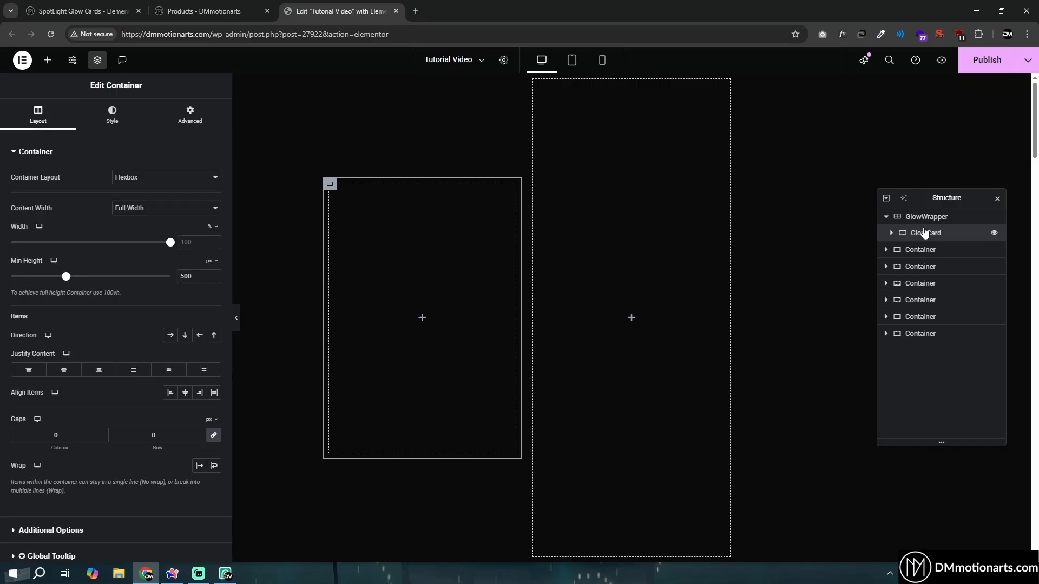
# Try a radial gradient background on GlowCard with a fully transparent first color.
pyautogui.click(891, 233)
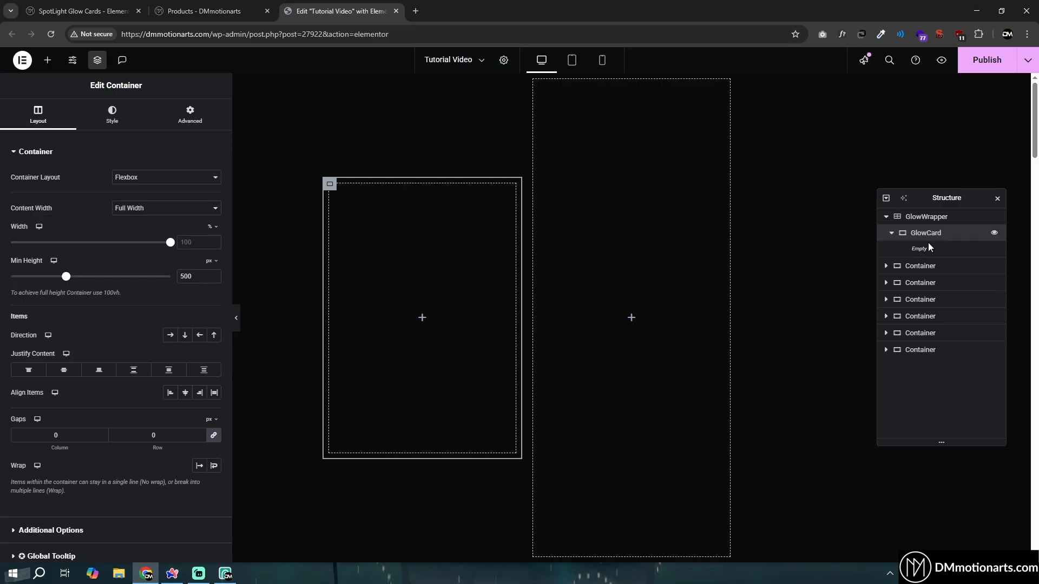
pyautogui.click(121, 134)
pyautogui.click(185, 201)
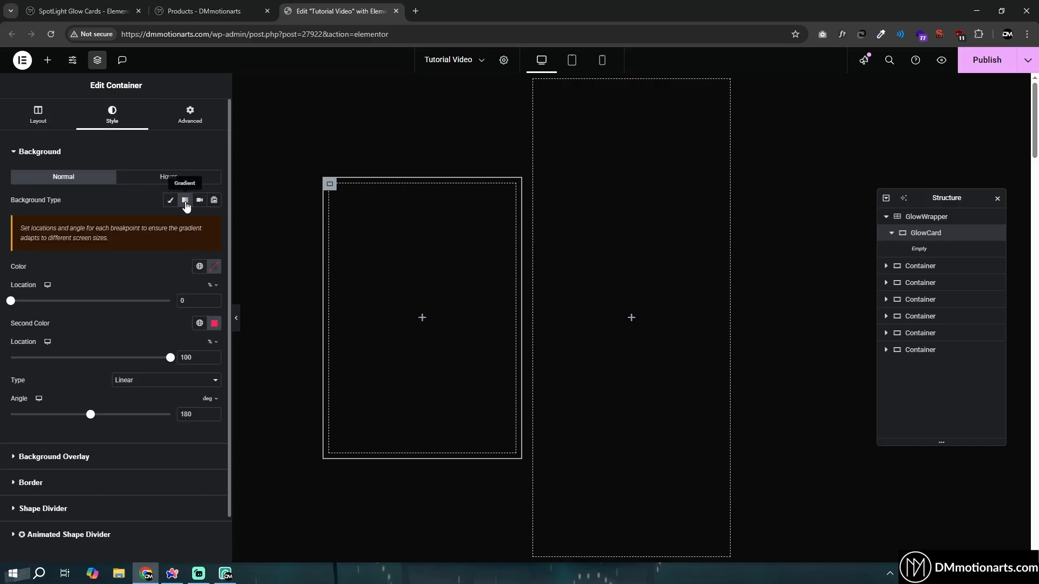
pyautogui.click(185, 201)
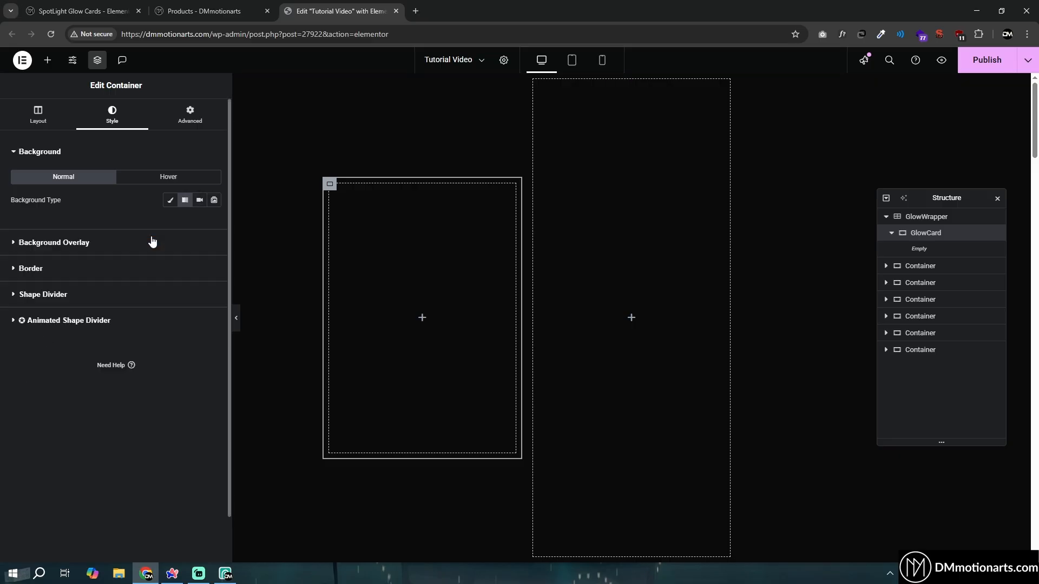
pyautogui.click(186, 201)
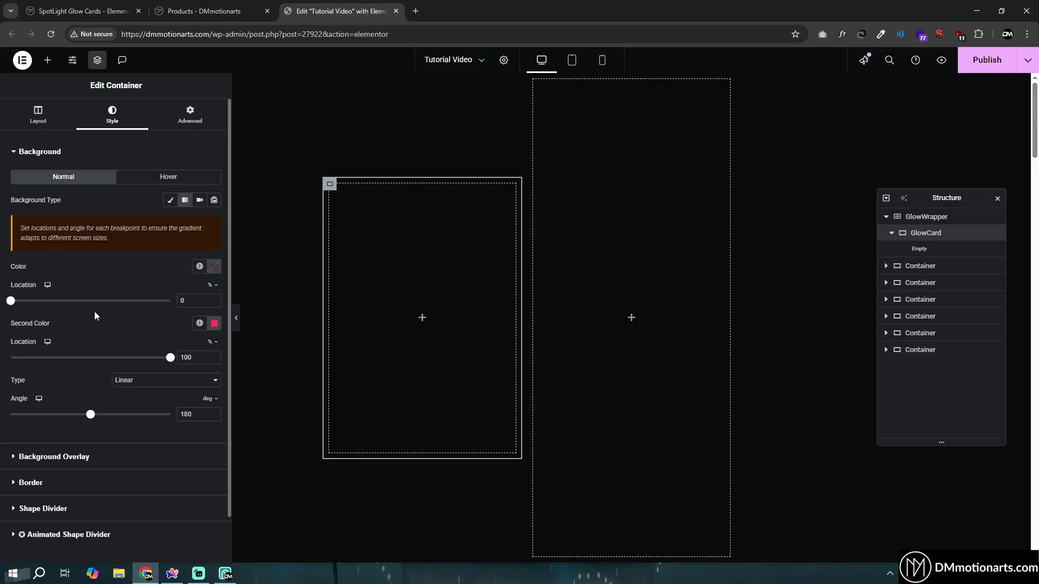
pyautogui.click(215, 268)
pyautogui.click(154, 408)
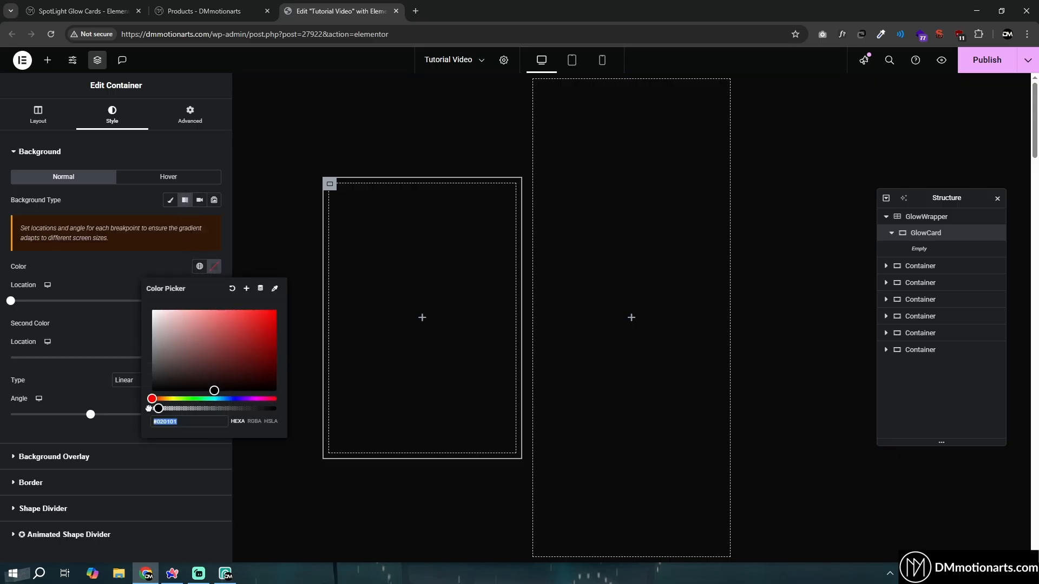
pyautogui.click(109, 274)
pyautogui.click(154, 379)
pyautogui.click(123, 407)
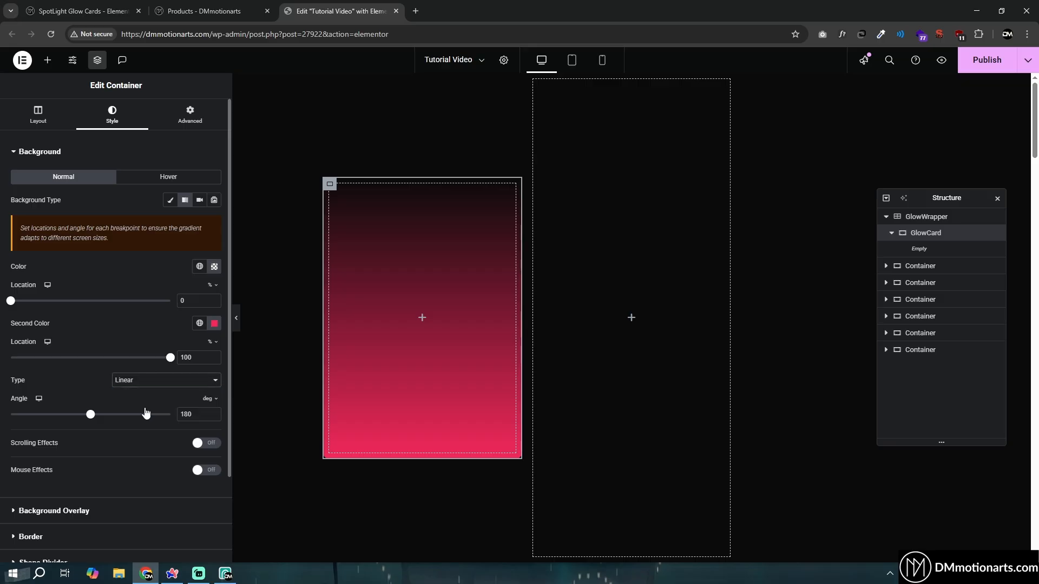
# Make the gradient's first color opaque pure red and its second color fully transparent at location 44%.
pyautogui.click(214, 266)
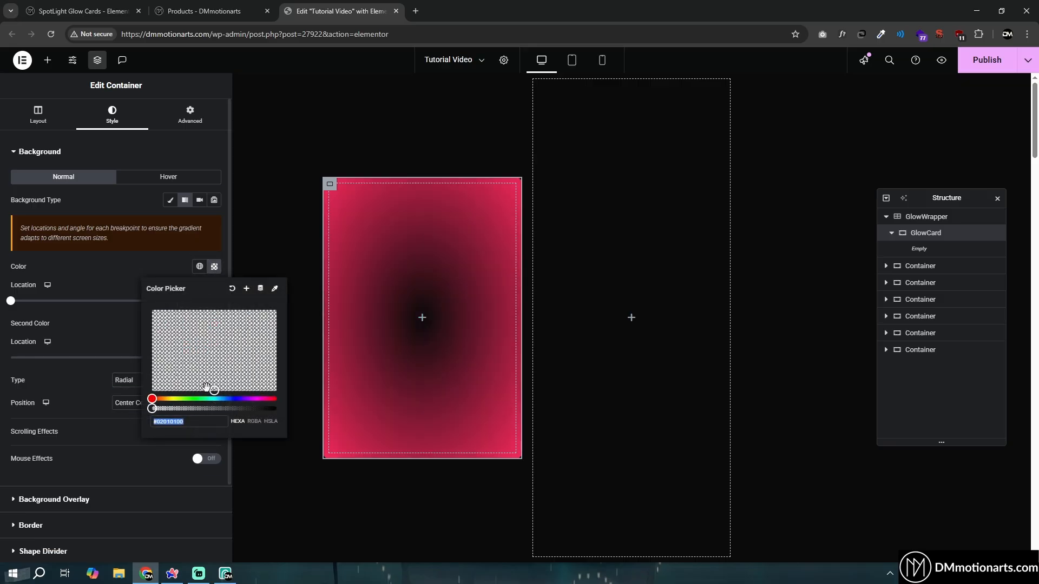
pyautogui.click(271, 409)
pyautogui.moveTo(246, 309); pyautogui.dragTo(276, 310)
pyautogui.click(216, 349)
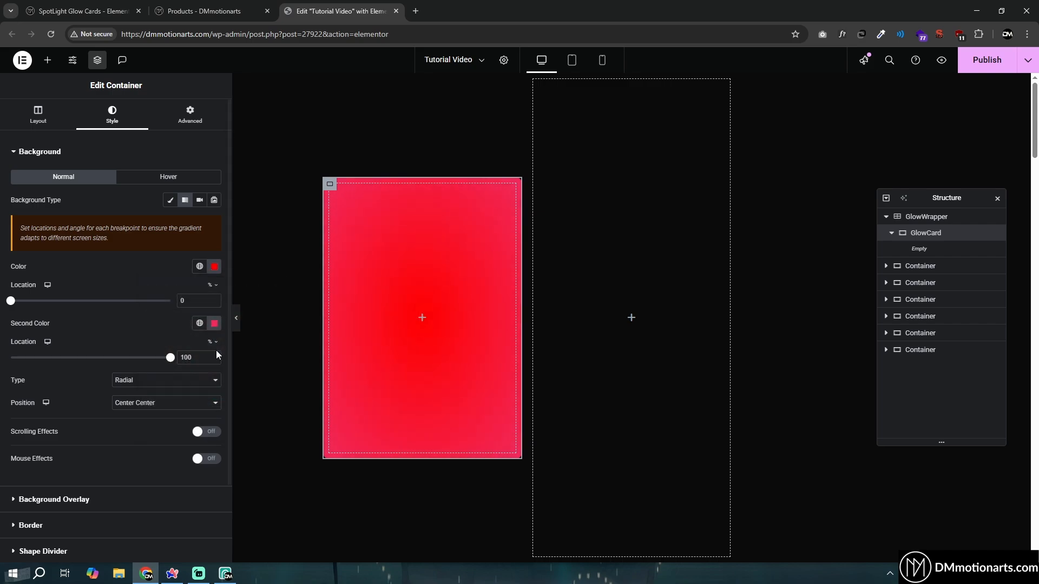
pyautogui.click(214, 323)
pyautogui.moveTo(275, 465); pyautogui.dragTo(126, 466)
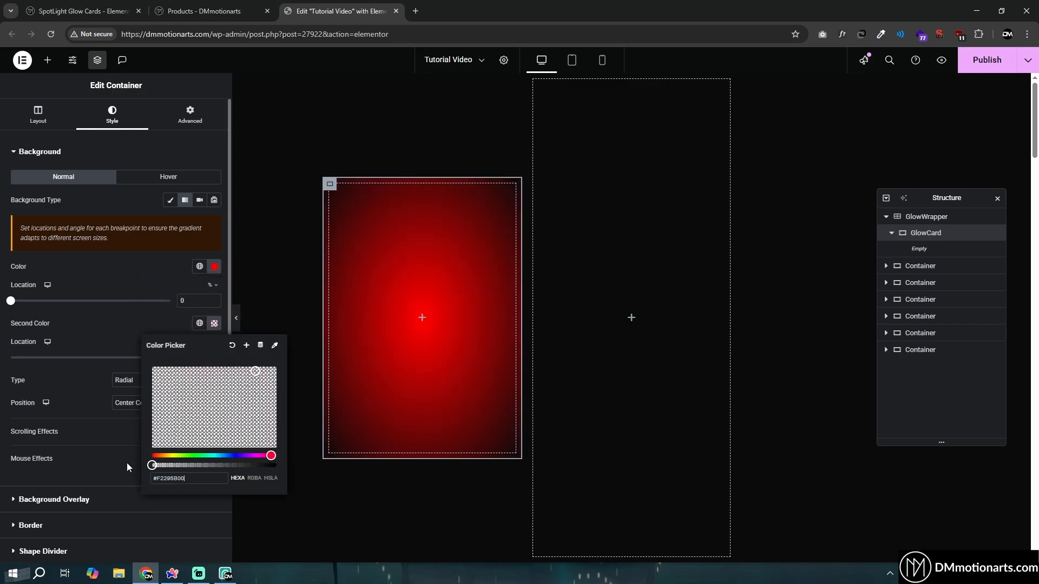
pyautogui.click(77, 387)
pyautogui.moveTo(171, 357); pyautogui.dragTo(81, 358)
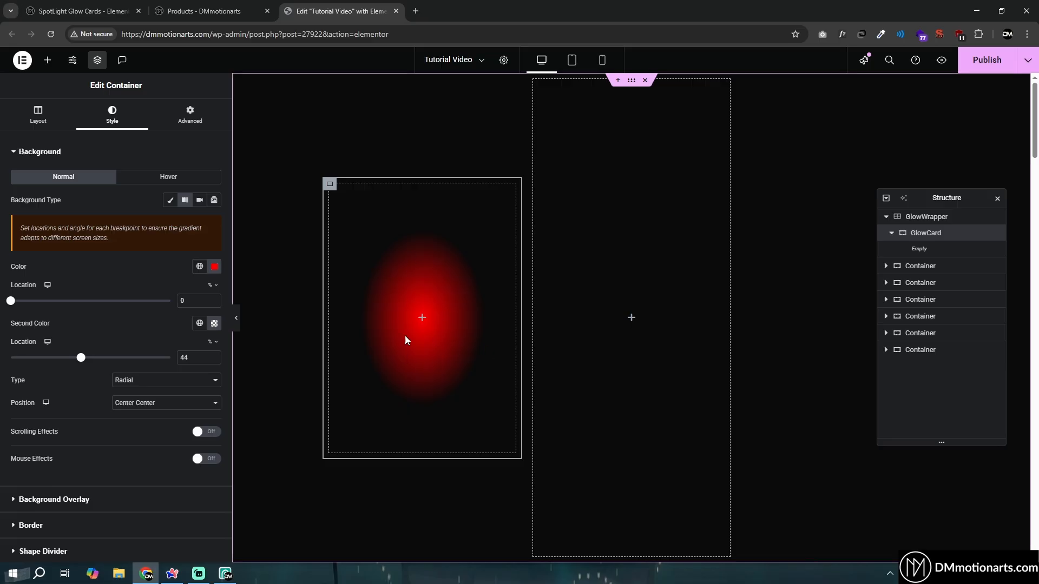
# Remove the gradient background from GlowCard.
pyautogui.click(185, 200)
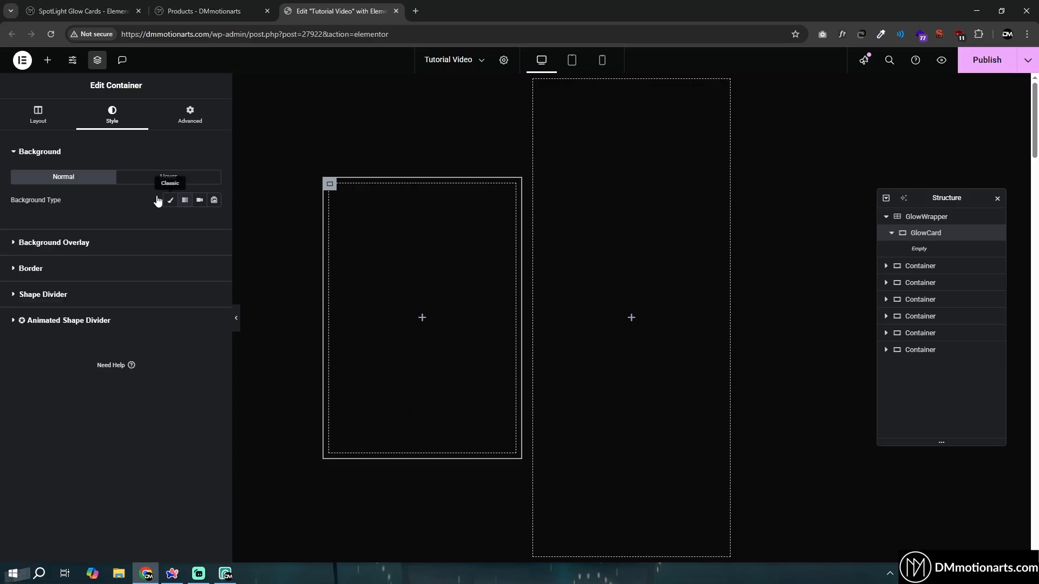
pyautogui.click(26, 152)
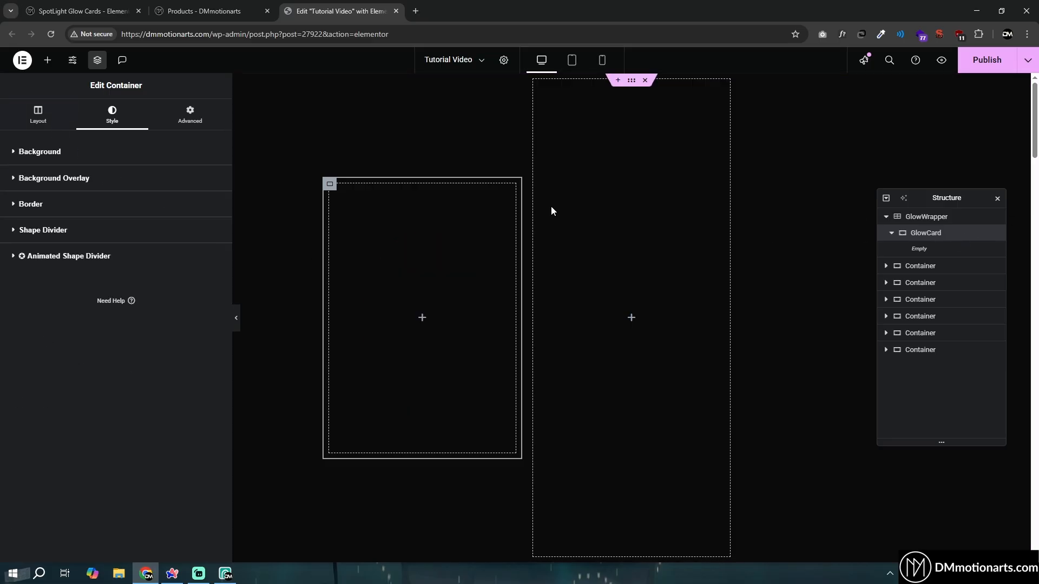
# Set GlowCard's border radius to 10 px on all four corners.
pyautogui.click(37, 124)
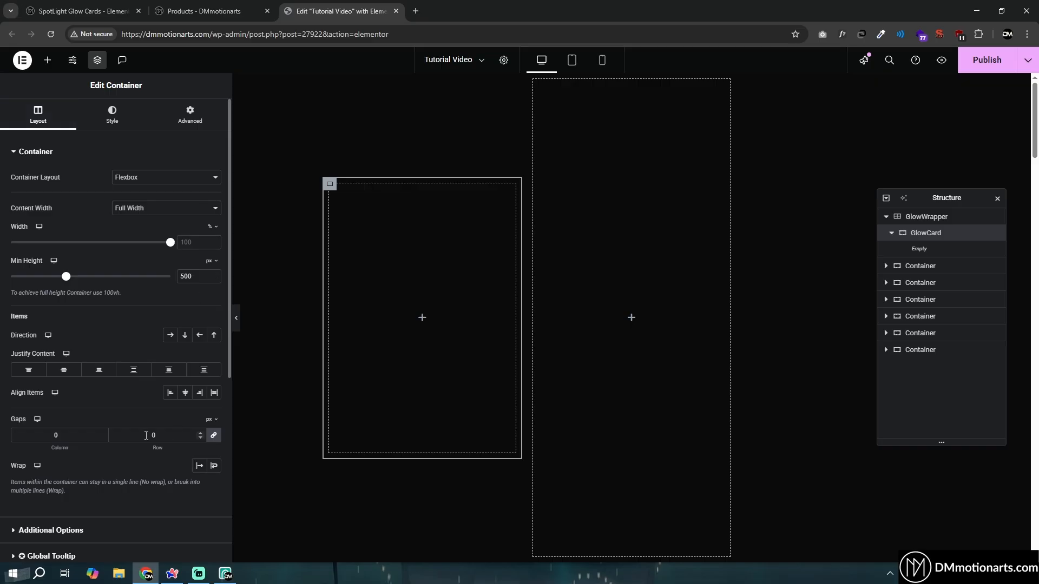
pyautogui.click(190, 115)
pyautogui.click(112, 114)
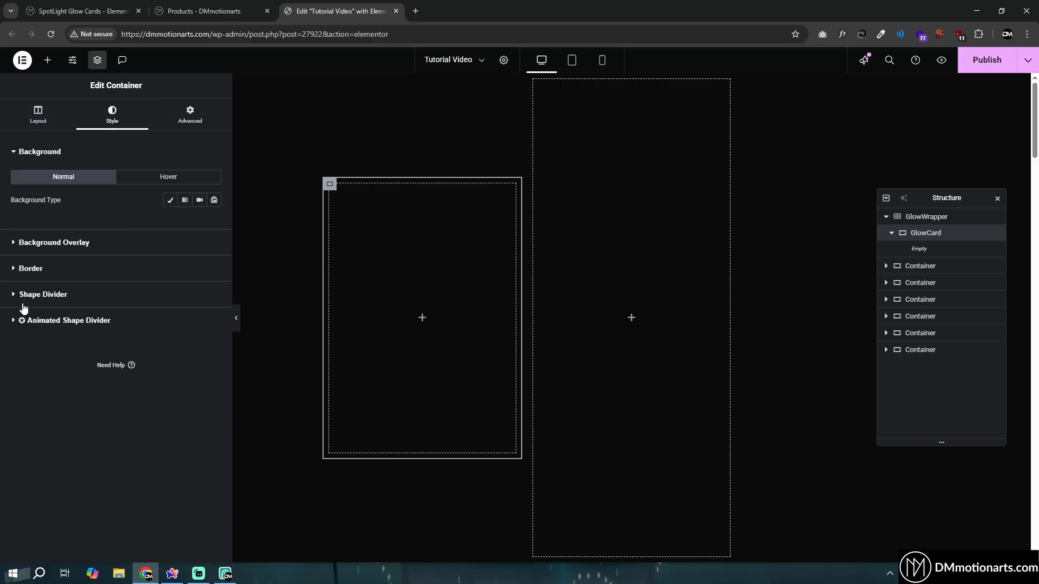
pyautogui.click(31, 268)
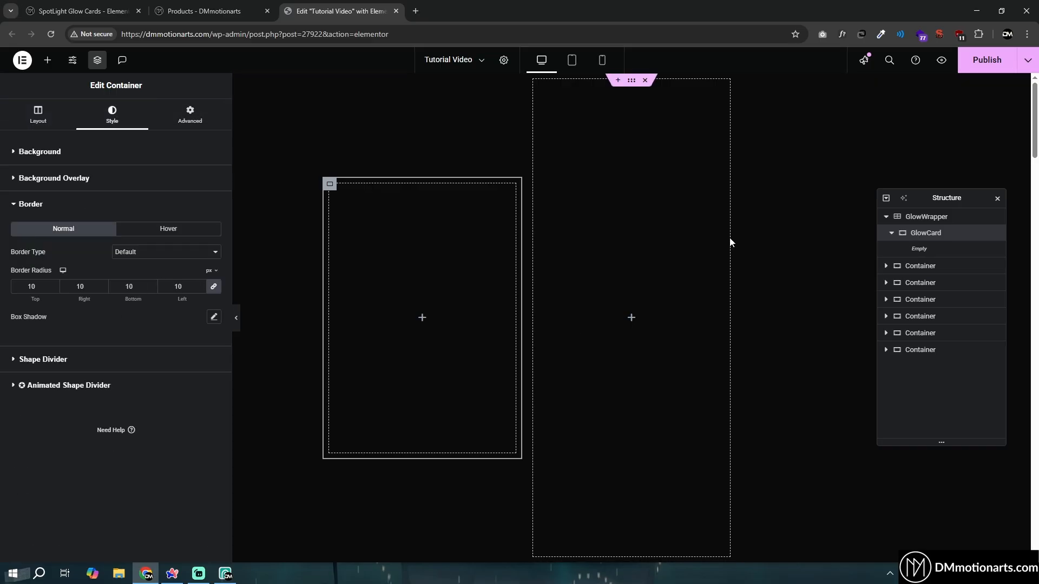
# Insert a nested container inside GlowCard and set its size to Grow.
pyautogui.click(48, 61)
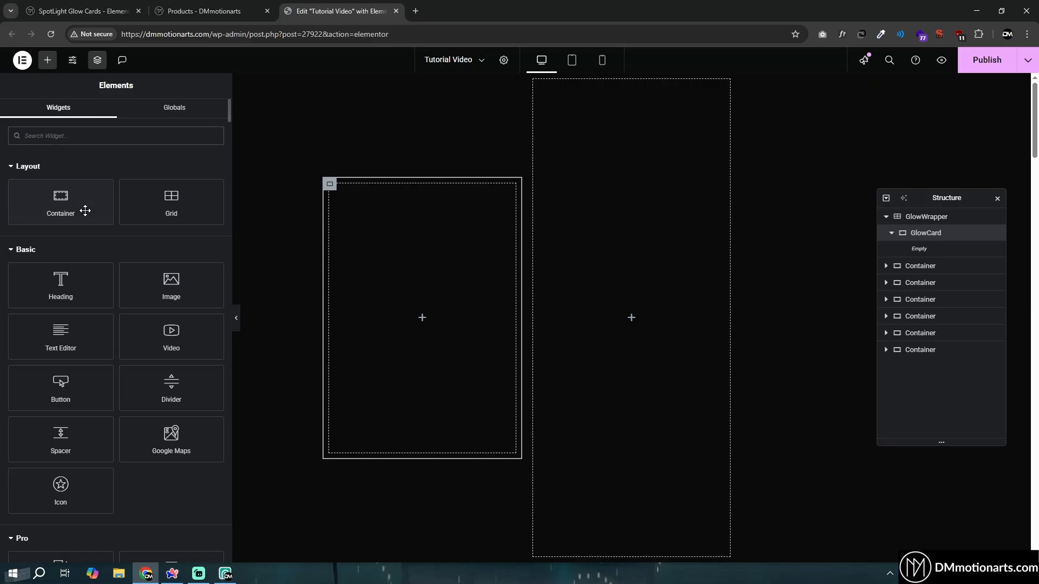
pyautogui.click(68, 204)
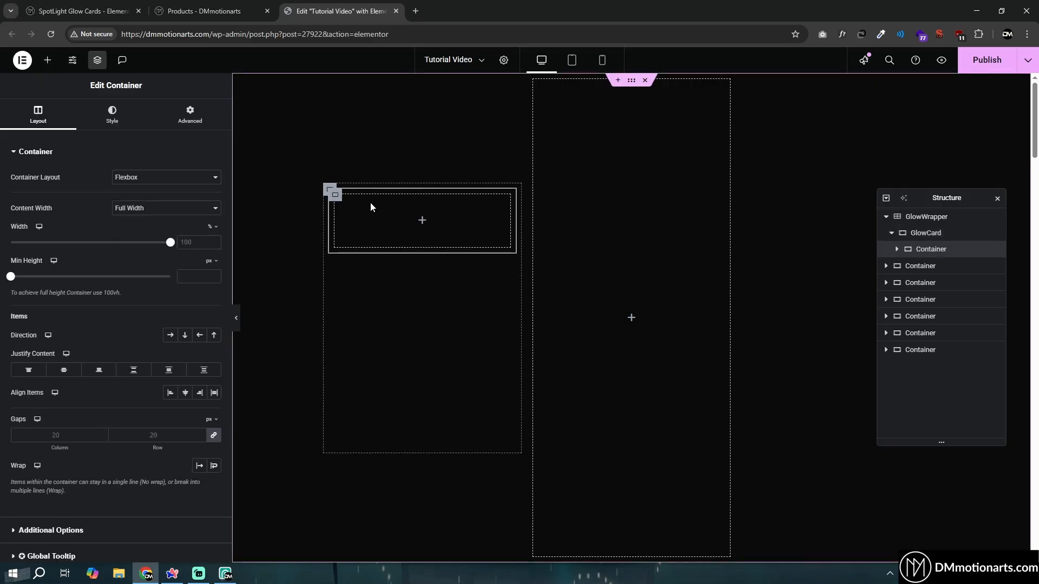
pyautogui.click(896, 249)
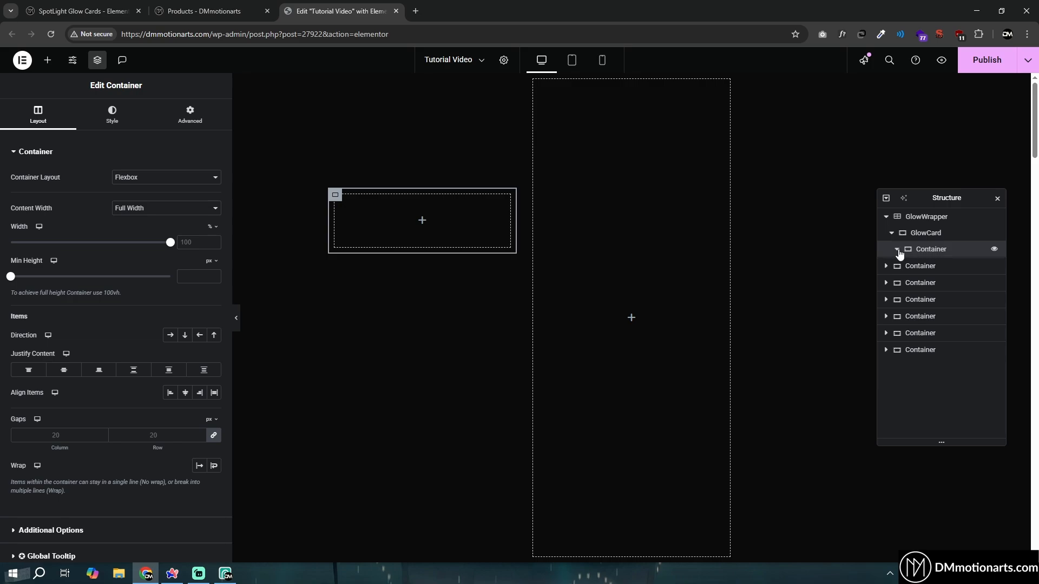
pyautogui.click(190, 115)
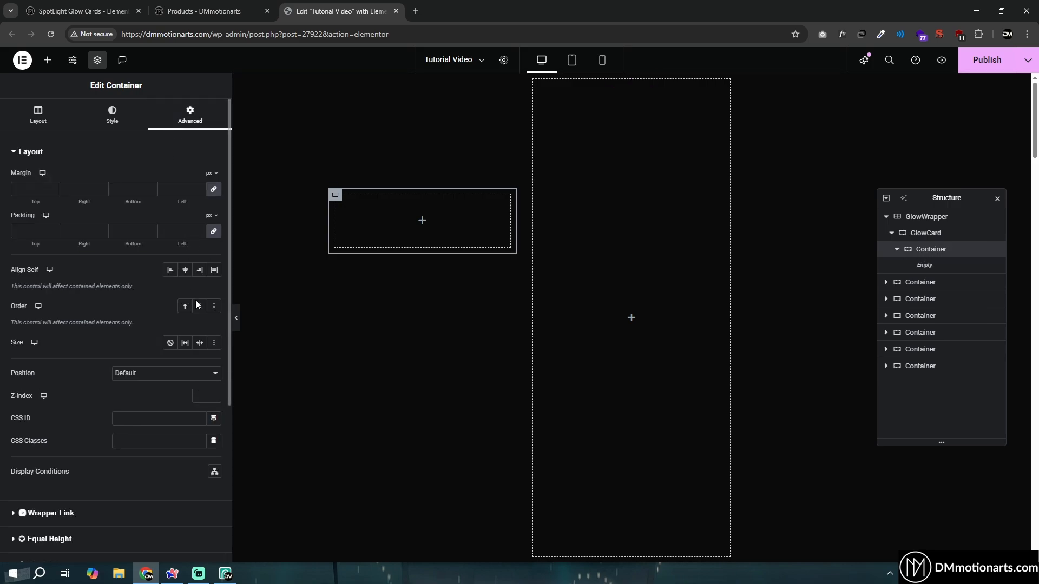
pyautogui.click(185, 342)
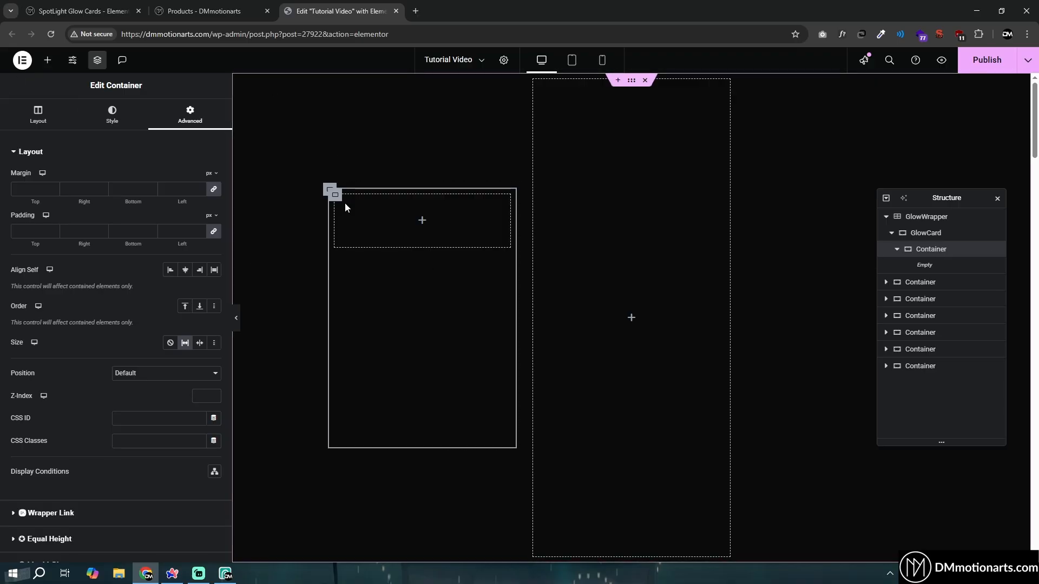
# Review the Spotlight Glow demo cards, and insert a container with 0 px padding and gaps inside GlowCard's nested container.
pyautogui.click(85, 6)
pyautogui.scroll(-4, 289, 371)
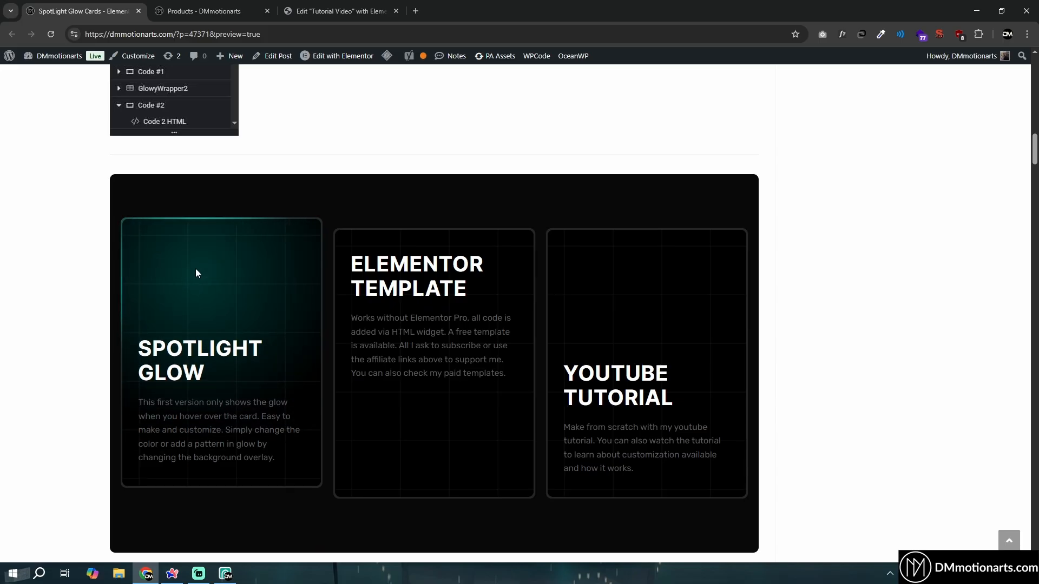
pyautogui.click(324, 6)
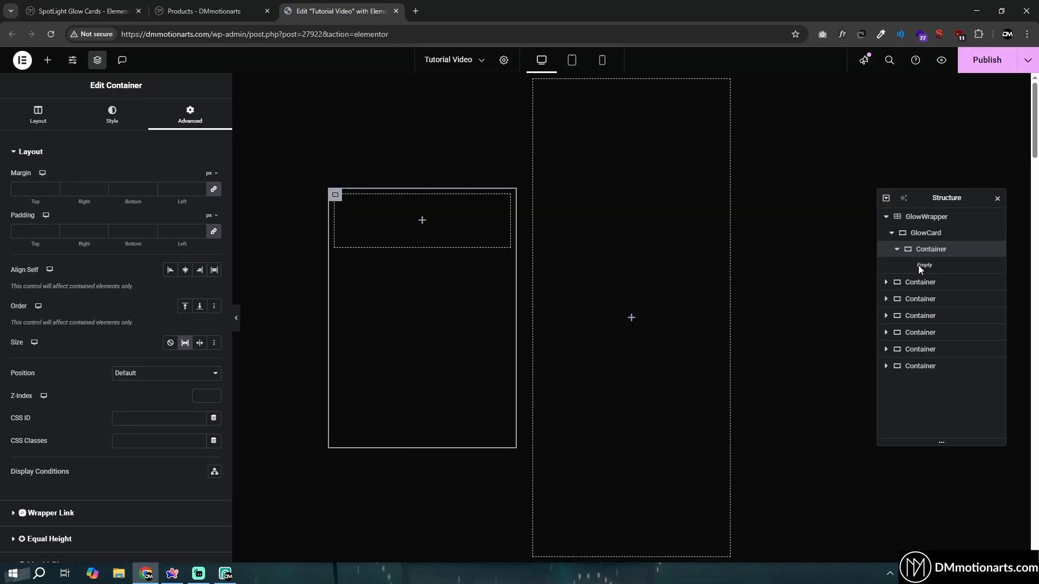
pyautogui.click(47, 59)
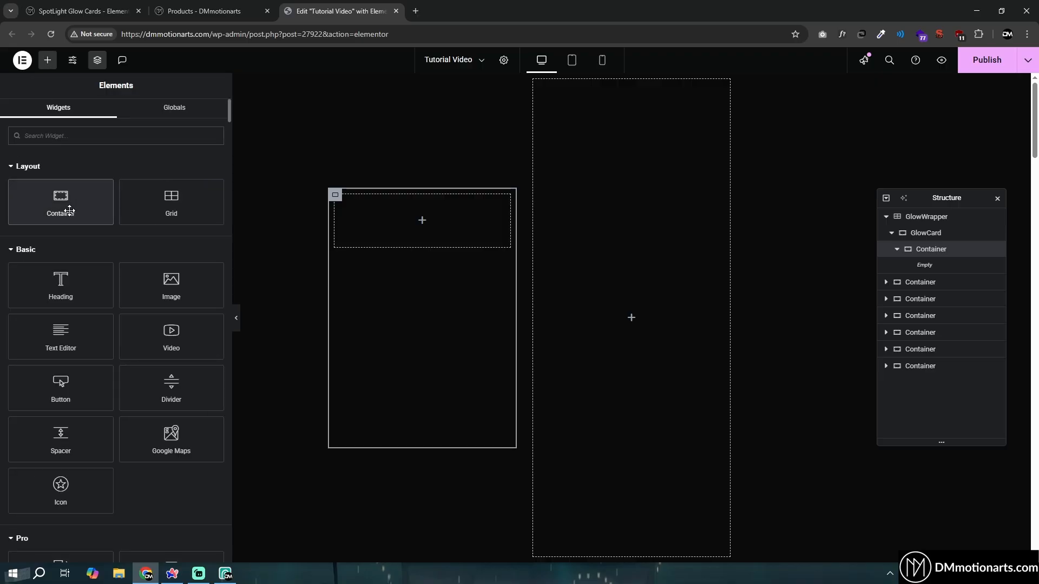
pyautogui.click(69, 209)
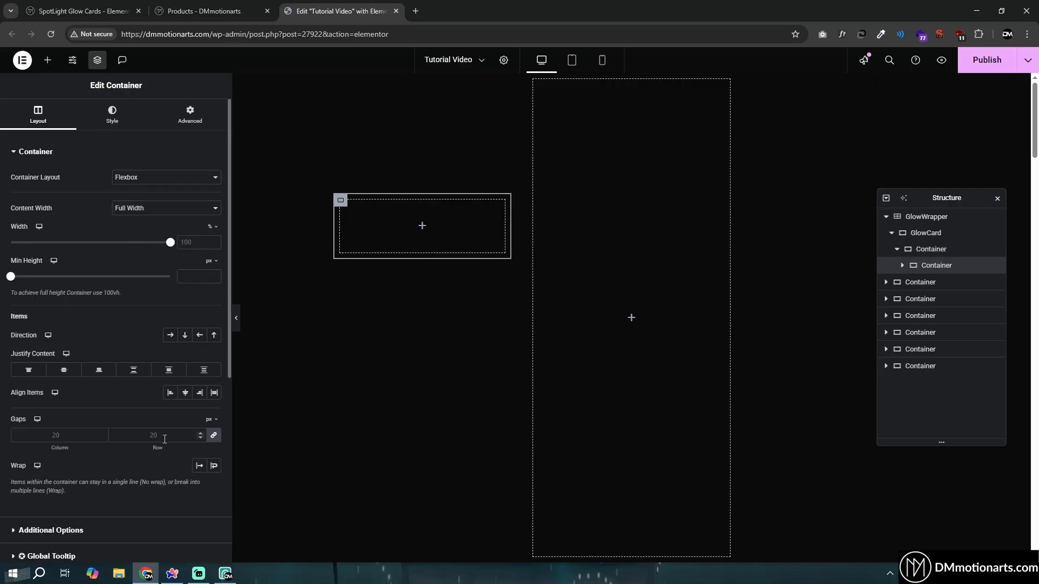
pyautogui.click(199, 117)
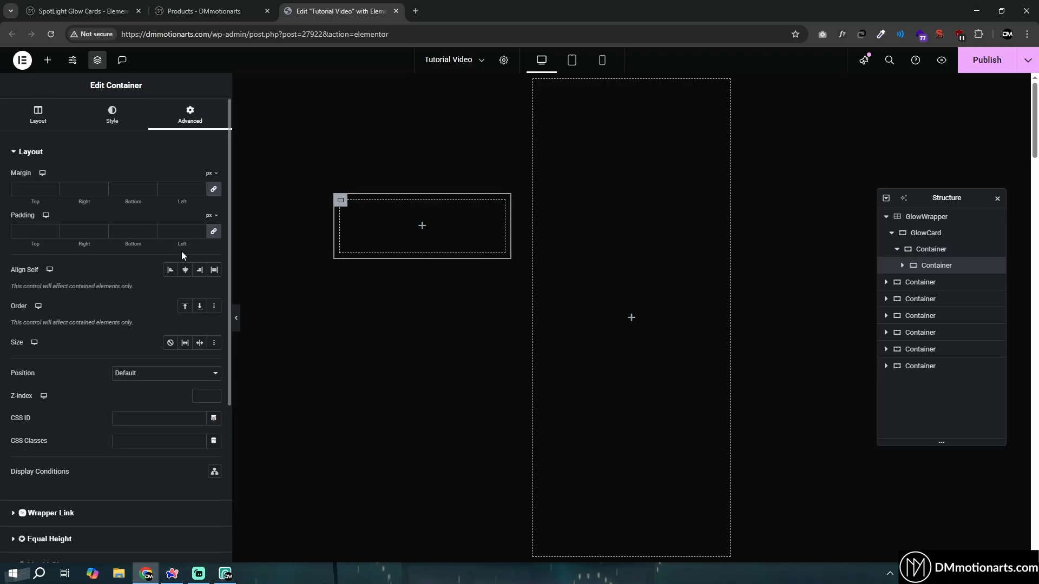
pyautogui.click(38, 114)
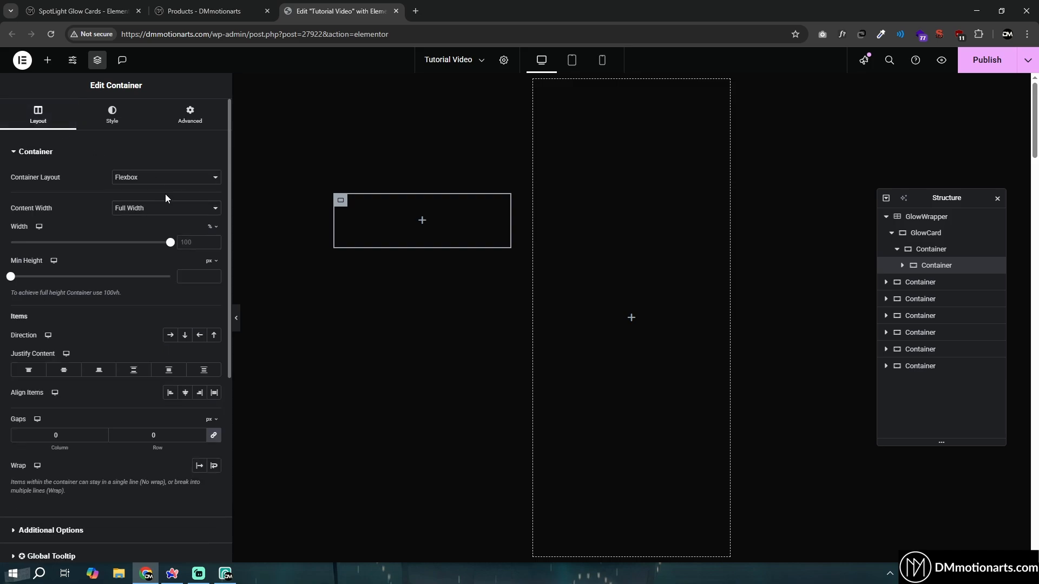
pyautogui.moveTo(213, 230)
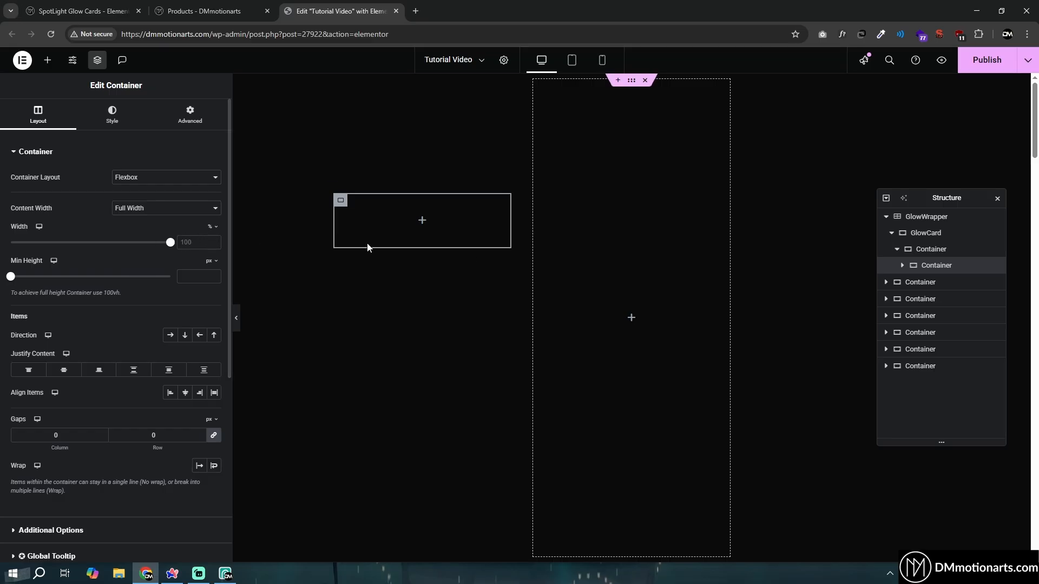
# Rename the innermost container inside GlowCard as GlowyCircle and check the nesting order of the card's containers.
pyautogui.doubleClick(943, 267)
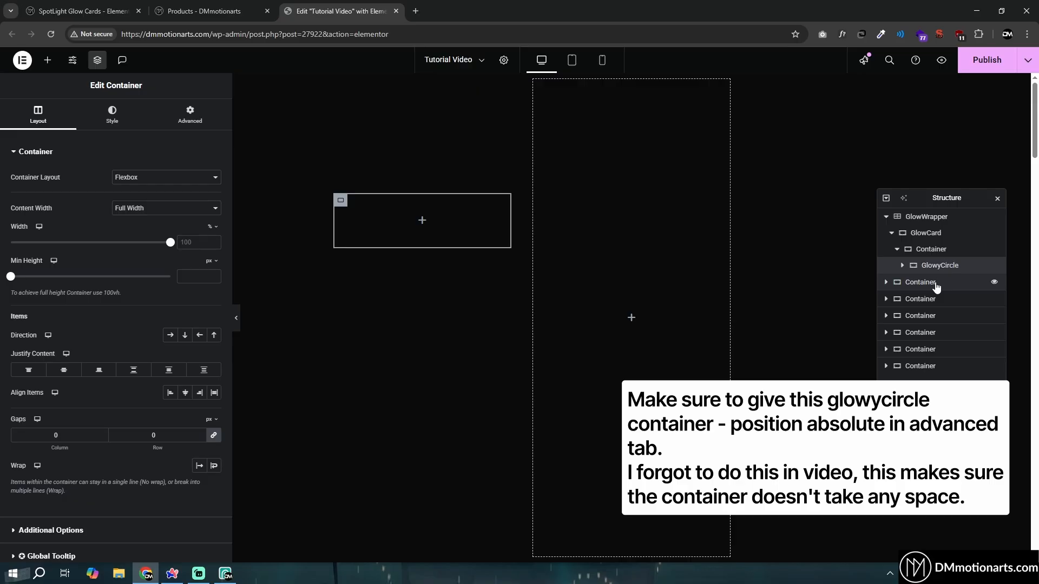
pyautogui.moveTo(925, 199); pyautogui.dragTo(882, 183)
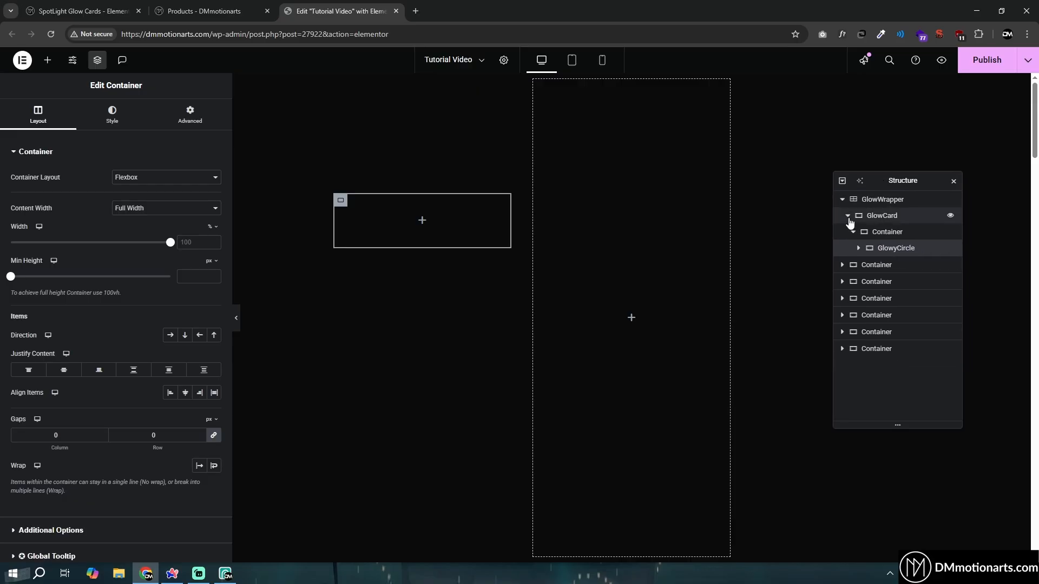
pyautogui.click(847, 216)
pyautogui.click(847, 216)
pyautogui.click(894, 218)
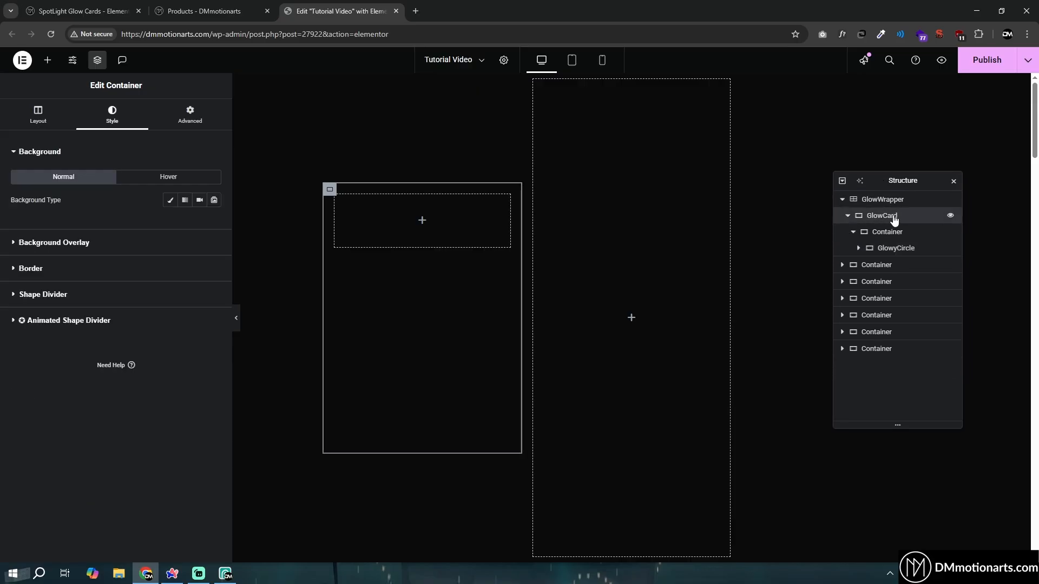
pyautogui.click(881, 237)
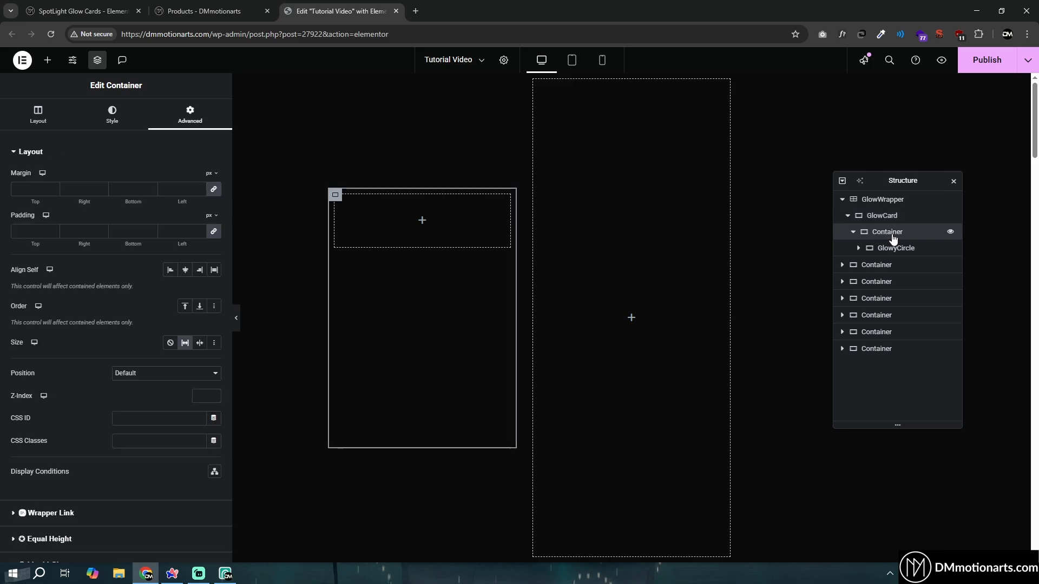
pyautogui.click(895, 248)
pyautogui.click(890, 233)
# Add a single-column flexbox container directly below the GlowWrapper grid.
pyautogui.click(881, 199)
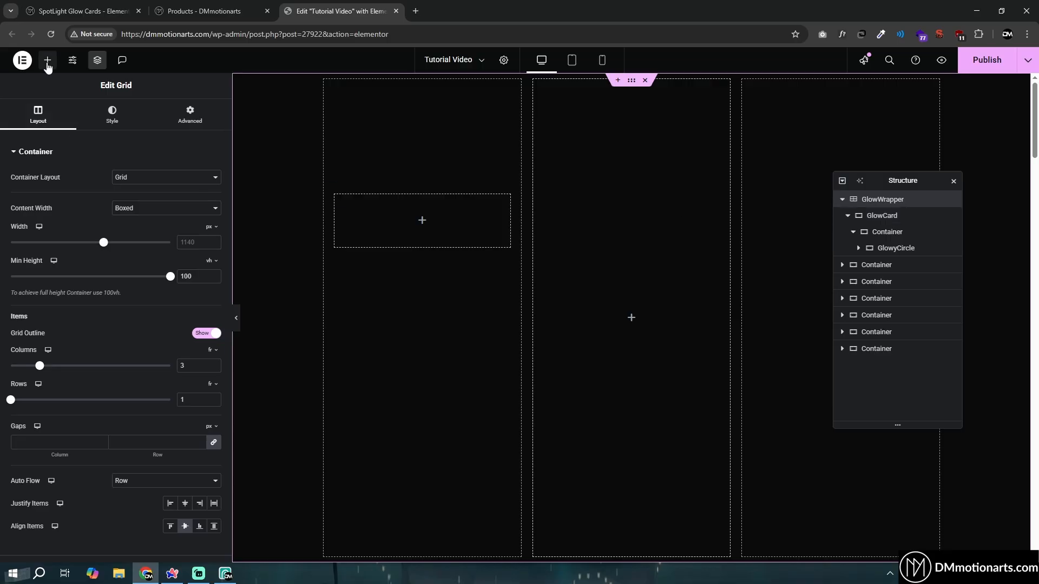
pyautogui.click(897, 200)
pyautogui.scroll(-2, 741, 415)
pyautogui.click(617, 449)
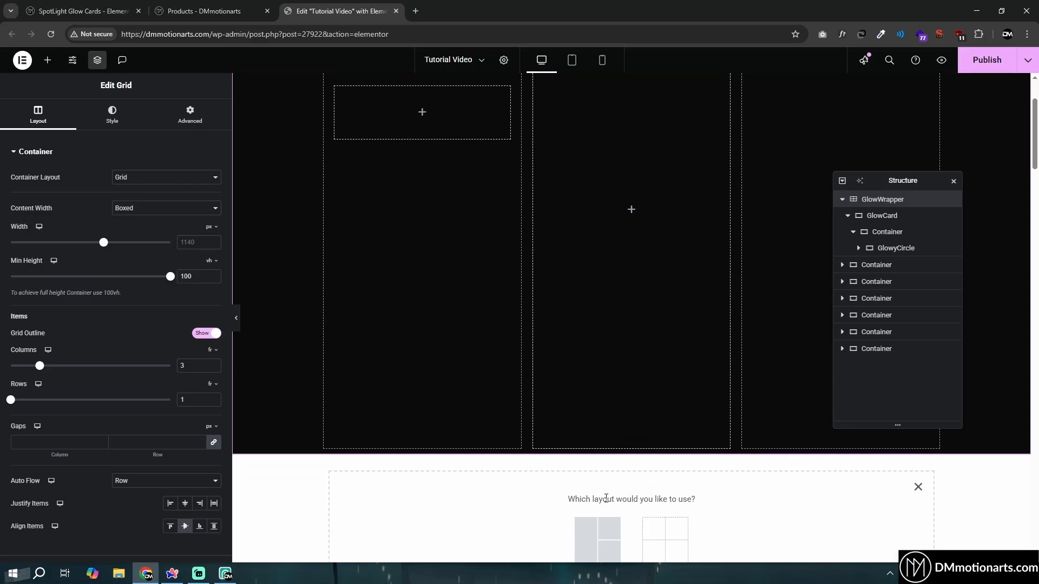
pyautogui.click(598, 538)
pyautogui.click(483, 528)
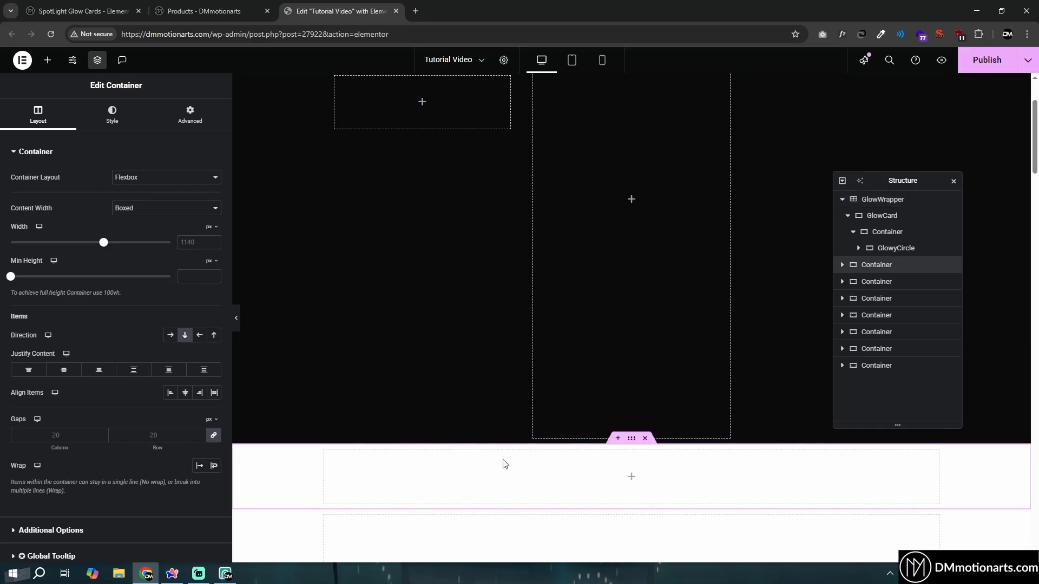
# Make the new container full width with its minimum height, gaps and padding all set to 0.
pyautogui.click(169, 208)
pyautogui.click(165, 234)
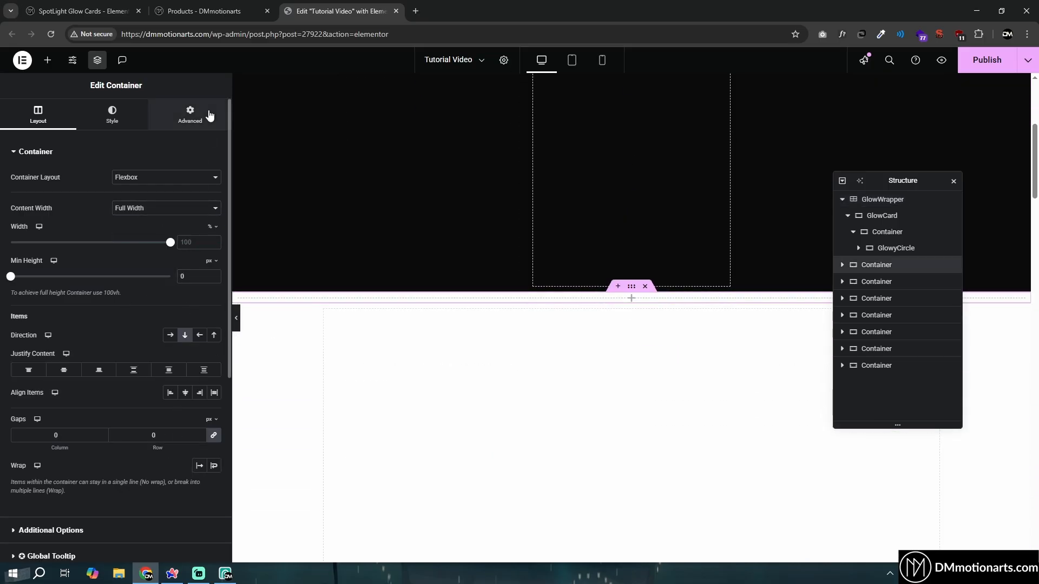
pyautogui.click(190, 116)
# Give the container below GlowWrapper a solid #FF8888 background and preview the page without the editing outlines.
pyautogui.click(113, 114)
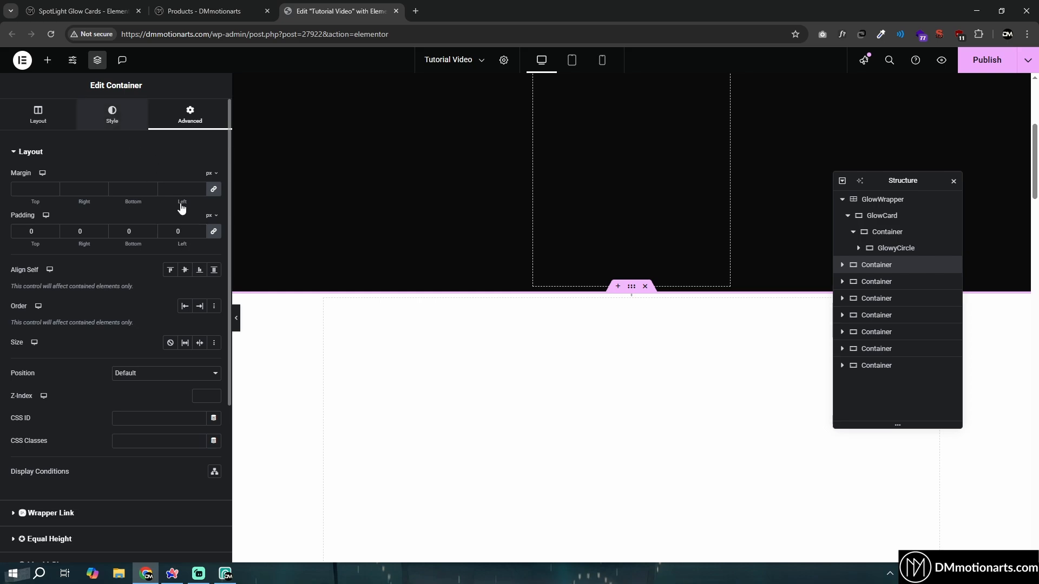
pyautogui.click(215, 223)
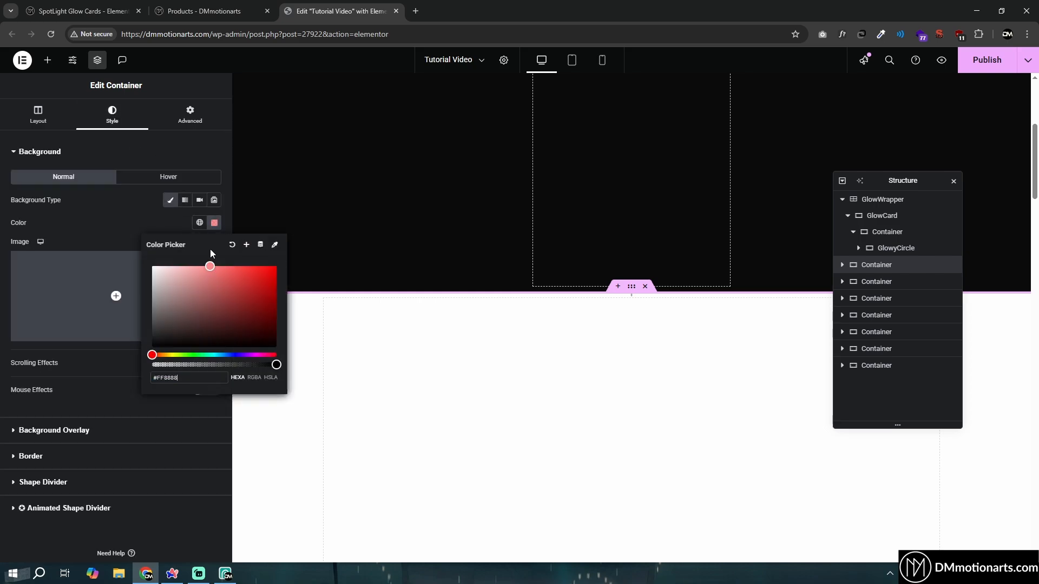
pyautogui.click(38, 116)
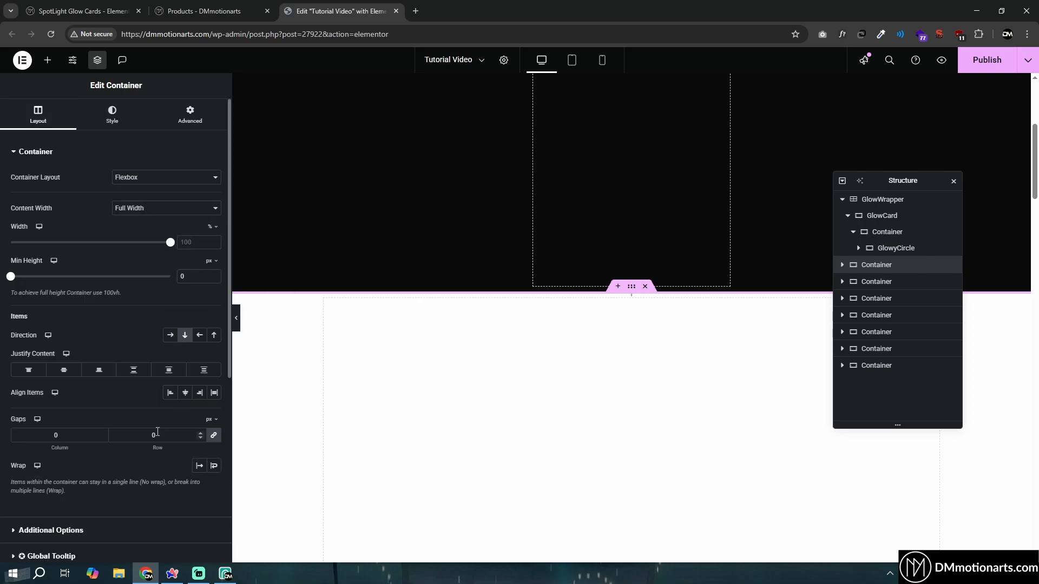
pyautogui.click(192, 116)
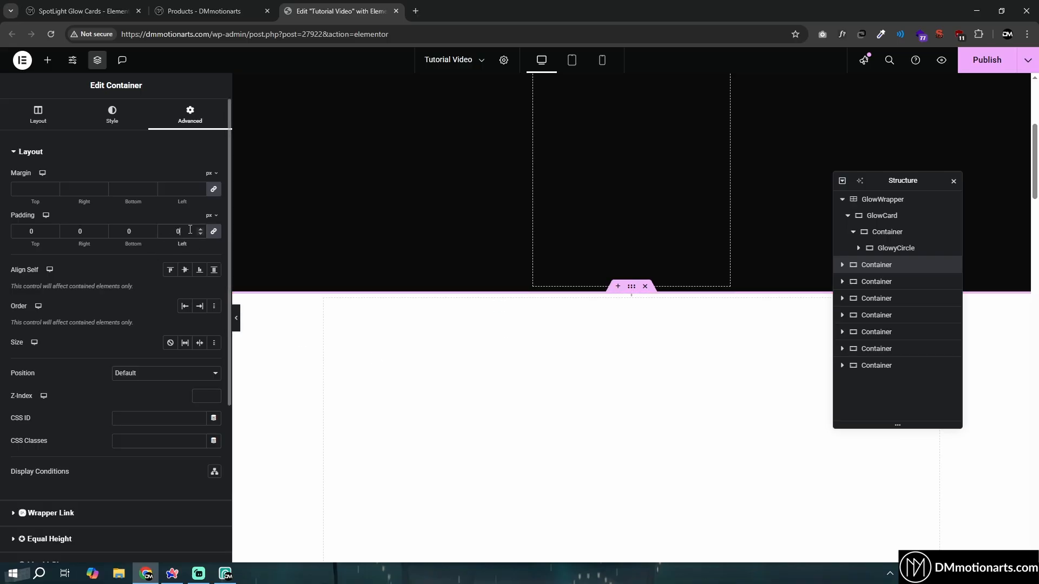
pyautogui.click(237, 318)
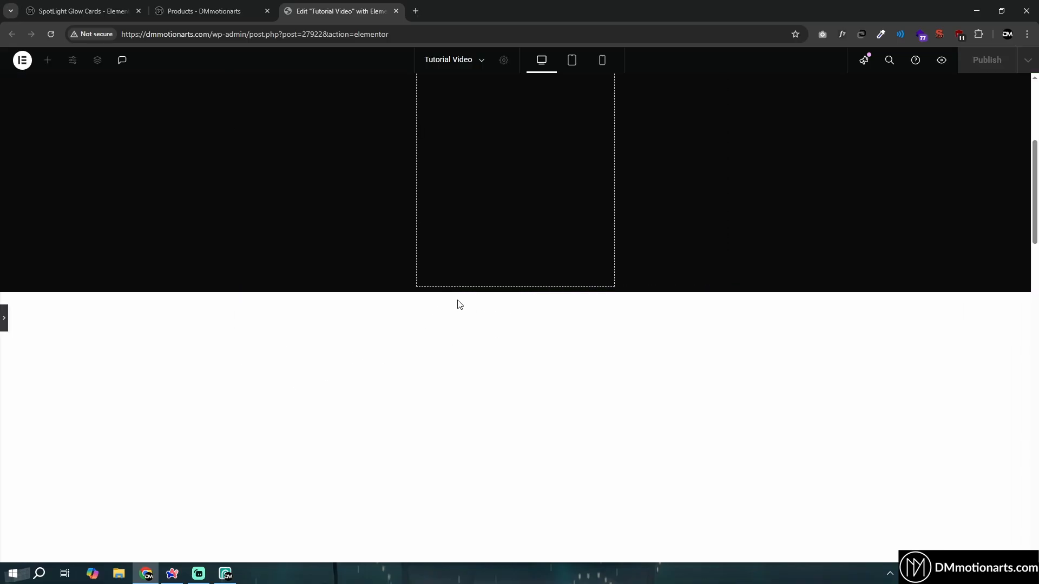
pyautogui.click(3, 318)
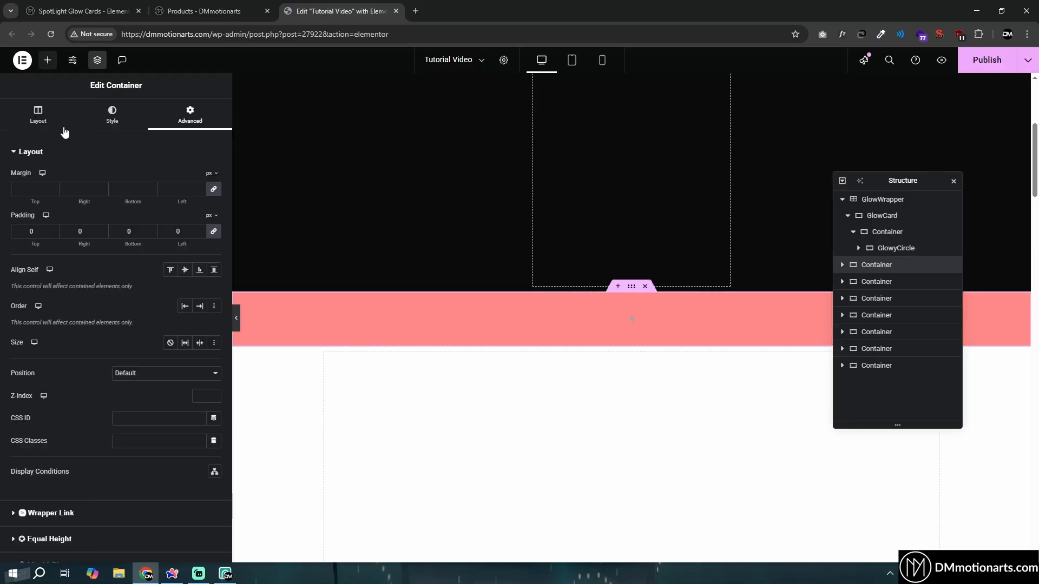
# Insert an HTML widget into the pink container below GlowWrapper.
pyautogui.write('html')
pyautogui.moveTo(61, 176); pyautogui.dragTo(635, 313)
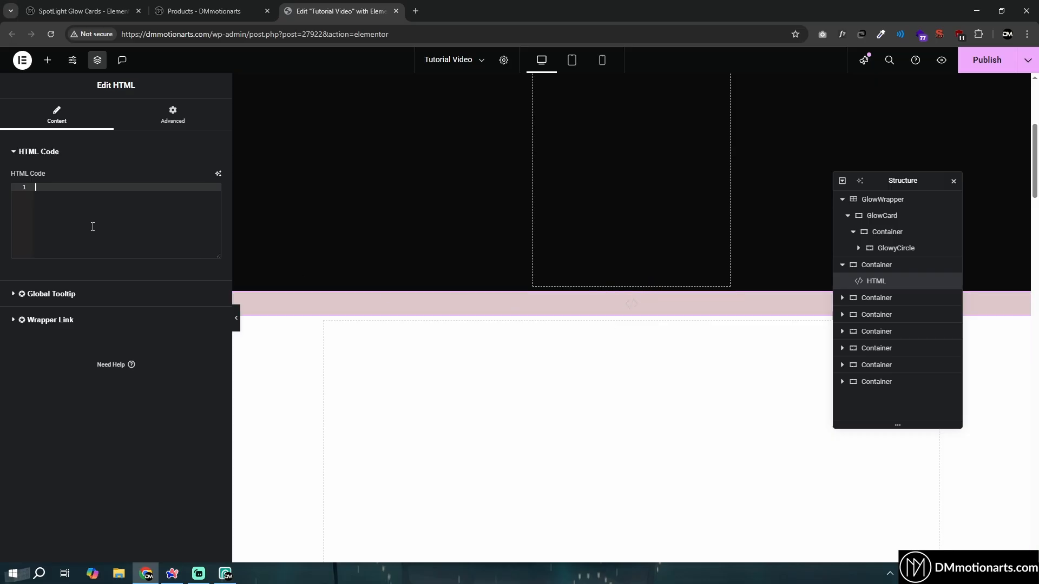
pyautogui.scroll(-2, 519, 387)
pyautogui.scroll(7, 376, 333)
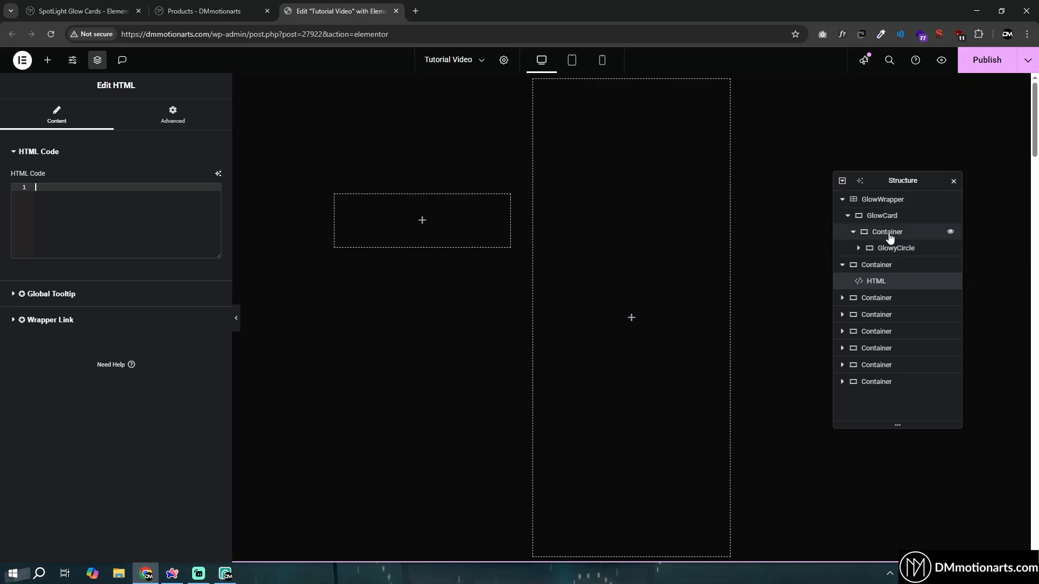
# Copy the class name dm-glow-card from the Spotlight Glow Cards page and assign it as GlowCard's CSS class.
pyautogui.click(46, 5)
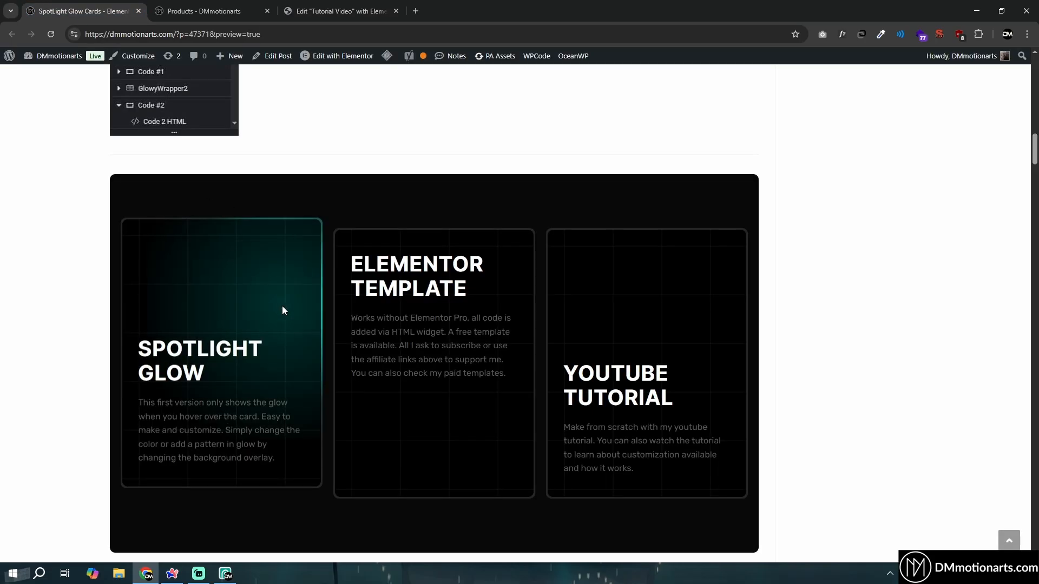
pyautogui.scroll(-8, 284, 306)
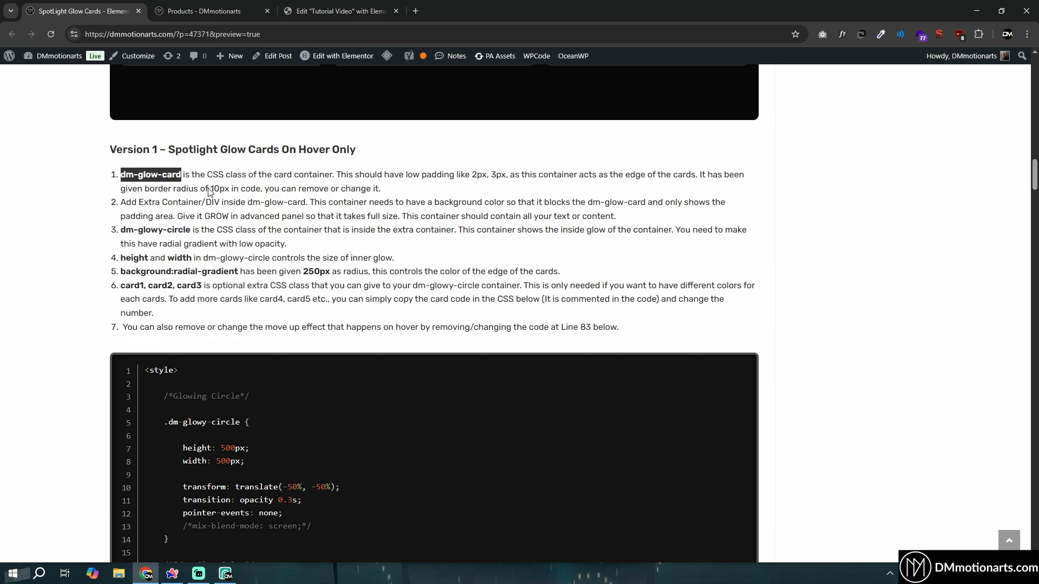
pyautogui.click(335, 9)
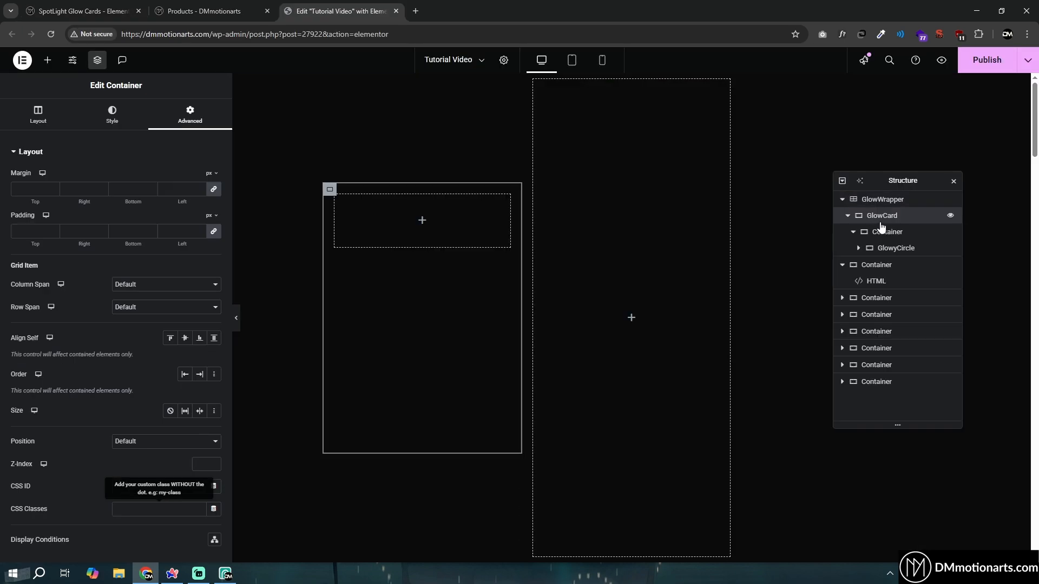
pyautogui.click(132, 510)
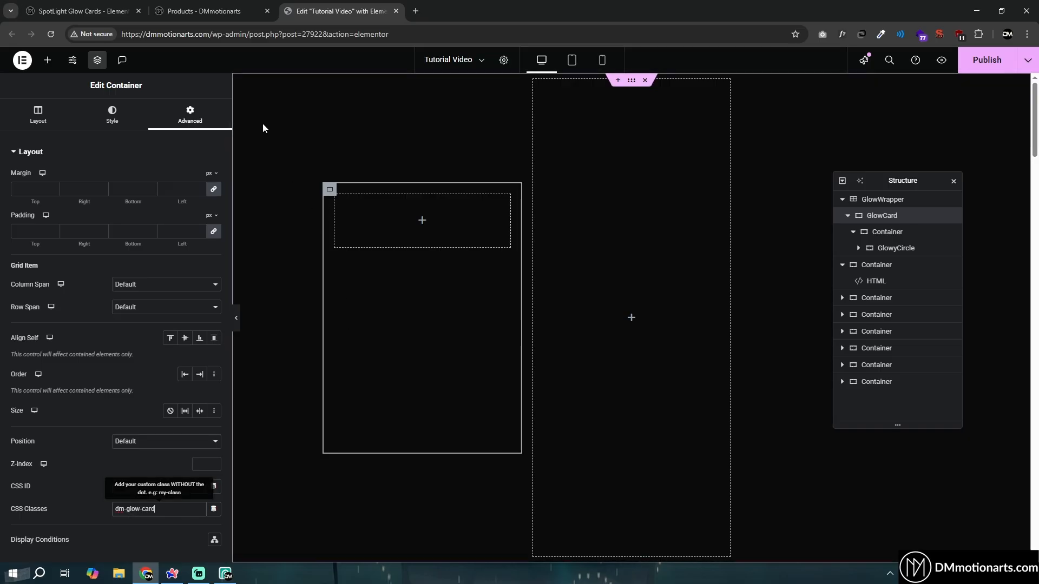
# Copy the class name dm-glowy-circle from the Version 1 instructions and assign it as GlowyCircle's CSS class.
pyautogui.click(81, 11)
pyautogui.click(125, 212)
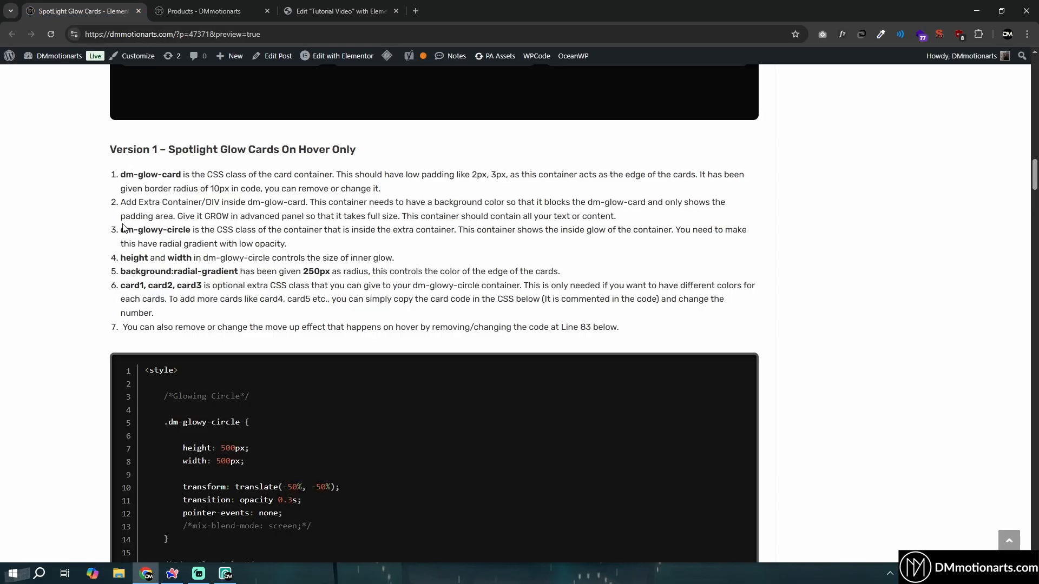
pyautogui.rightClick(180, 230)
pyautogui.click(219, 242)
pyautogui.click(340, 11)
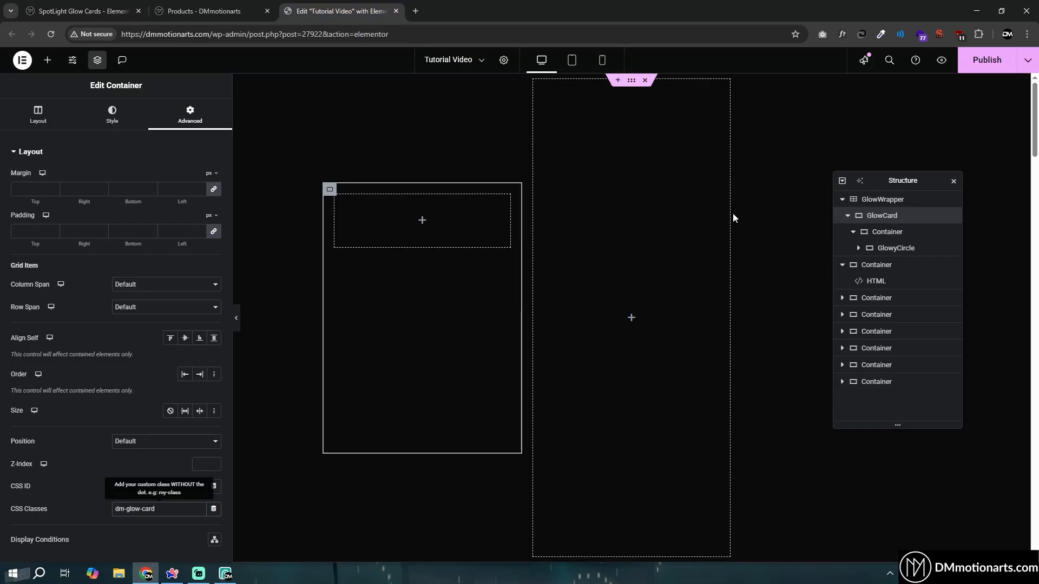
pyautogui.click(894, 248)
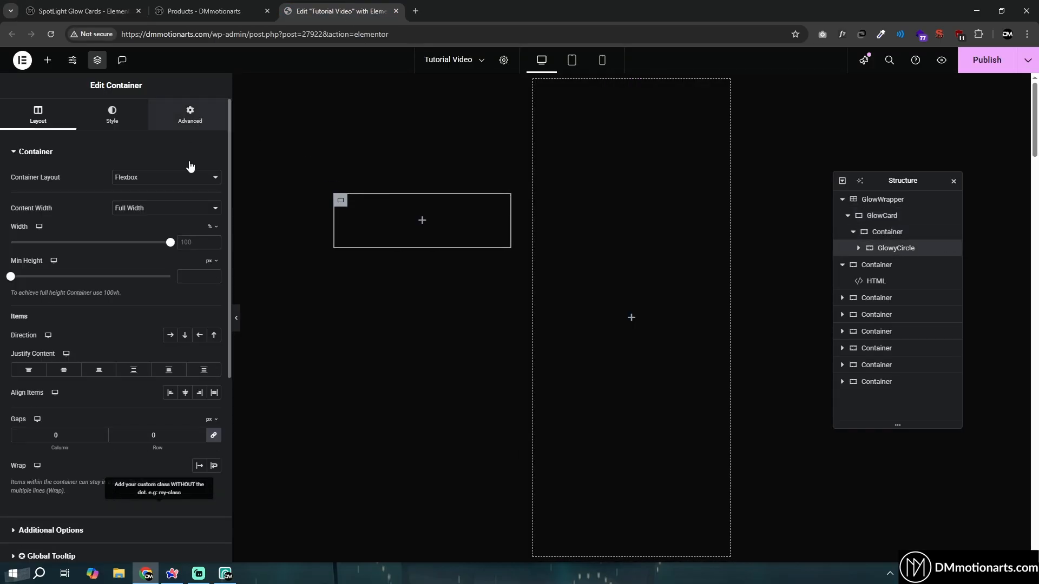
pyautogui.click(190, 115)
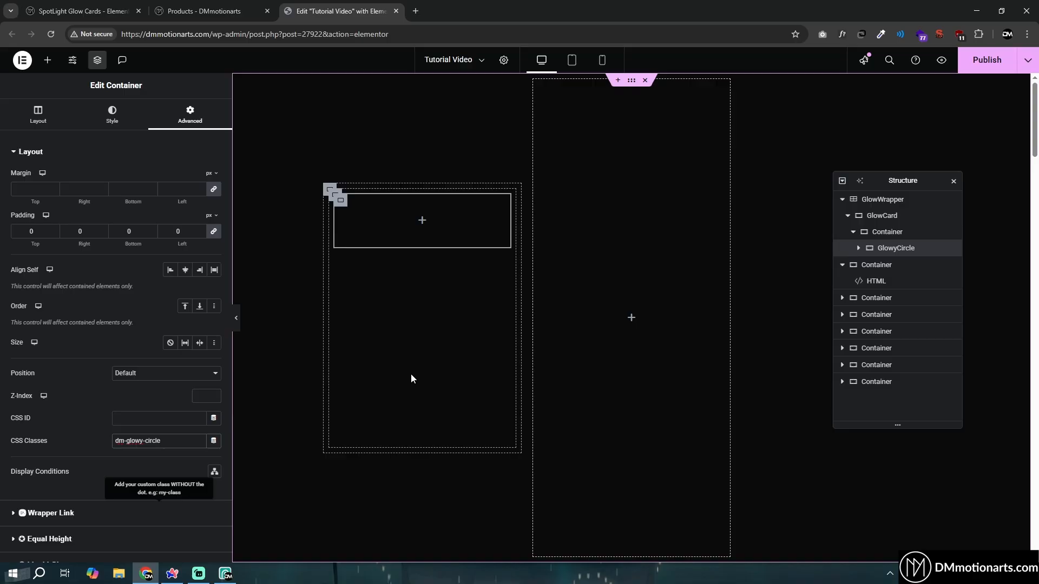
# Copy the Version 1 hover glow code from the Spotlight Glow Cards page, paste it into the HTML widget and select GlowyCircle.
pyautogui.click(82, 11)
pyautogui.click(741, 363)
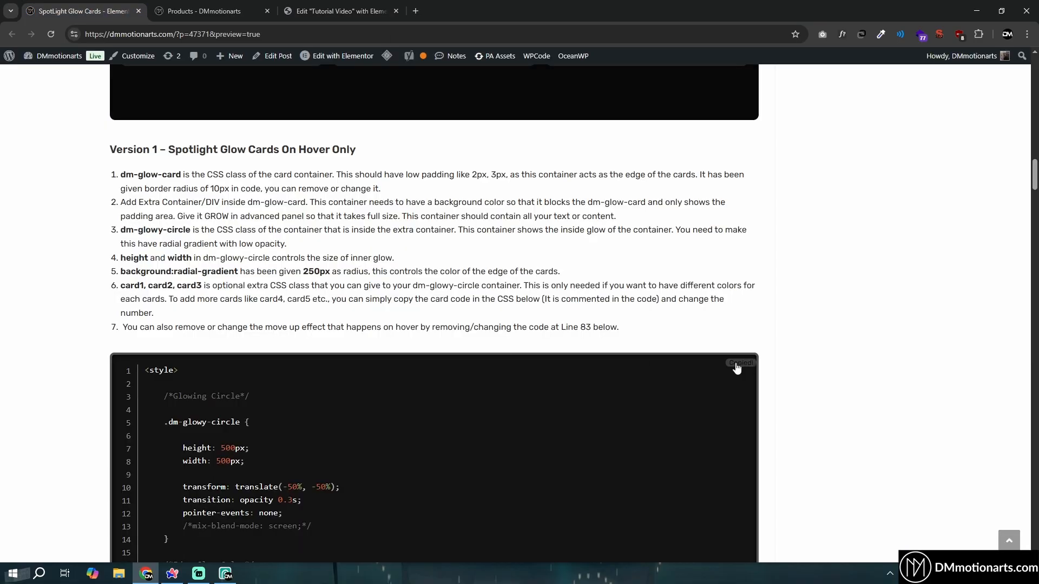
pyautogui.click(352, 11)
pyautogui.click(552, 414)
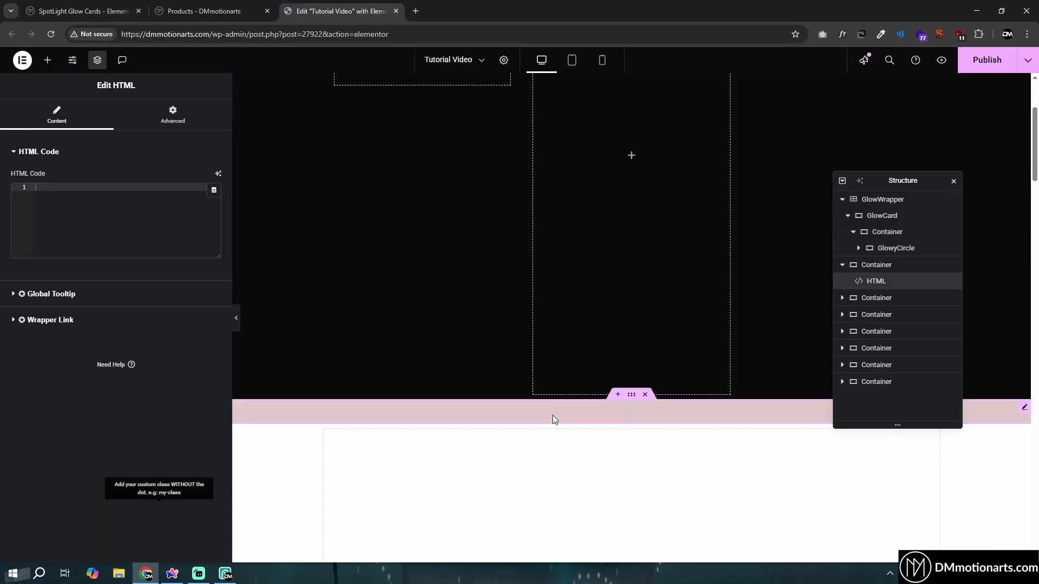
pyautogui.hotkey('ctrl', 'v')
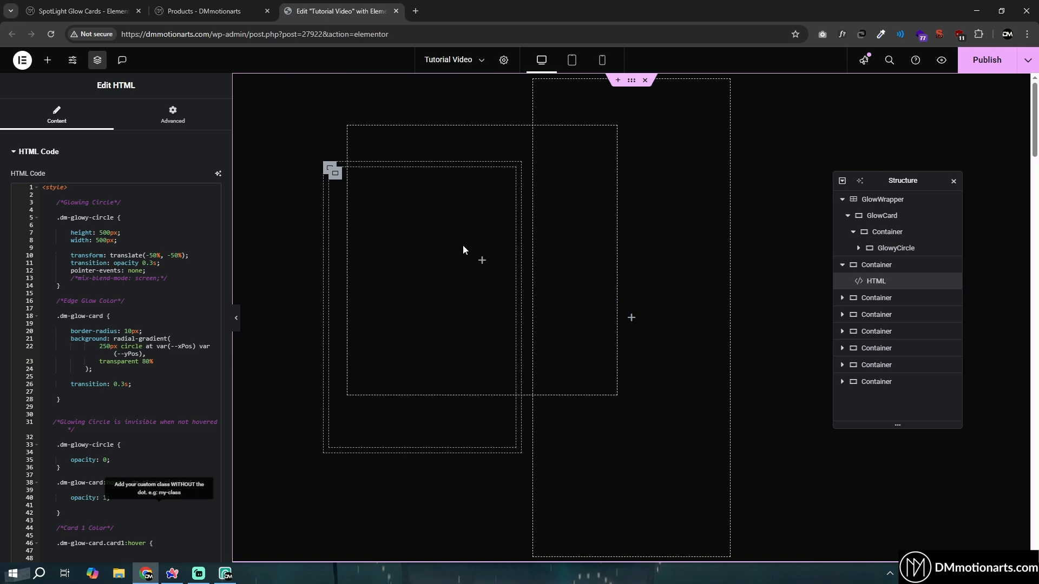
pyautogui.click(487, 303)
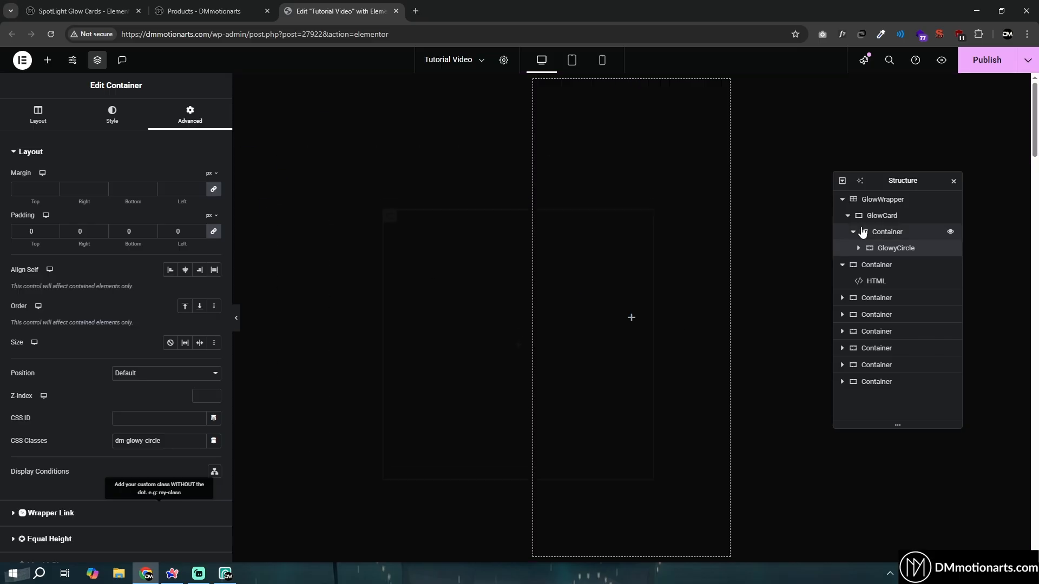
# Give GlowyCircle a gradient background and set its first colour to magenta #DD00FF.
pyautogui.click(114, 132)
pyautogui.click(185, 200)
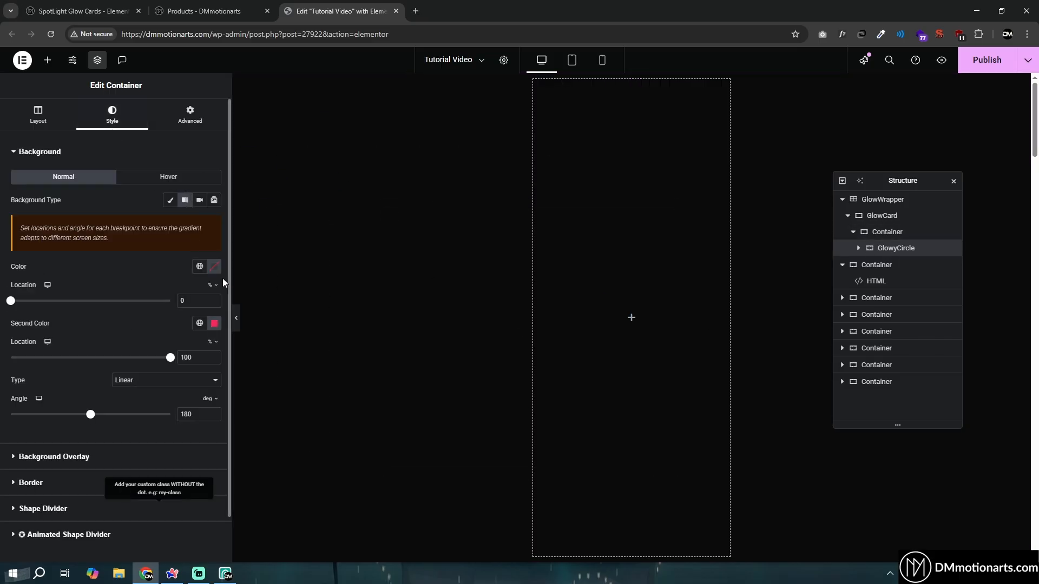
pyautogui.click(214, 266)
pyautogui.moveTo(183, 400); pyautogui.dragTo(252, 399)
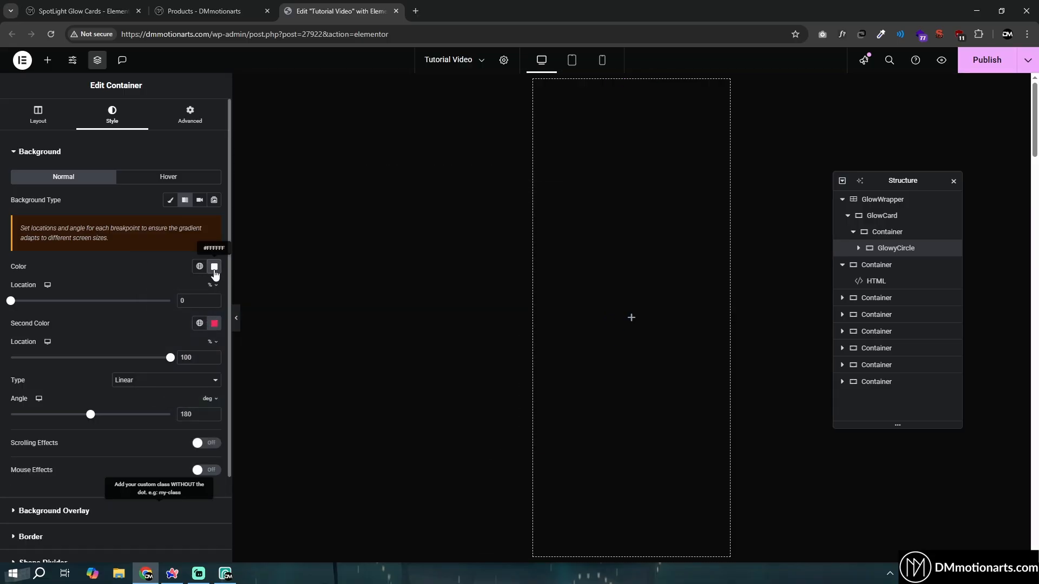
pyautogui.click(215, 266)
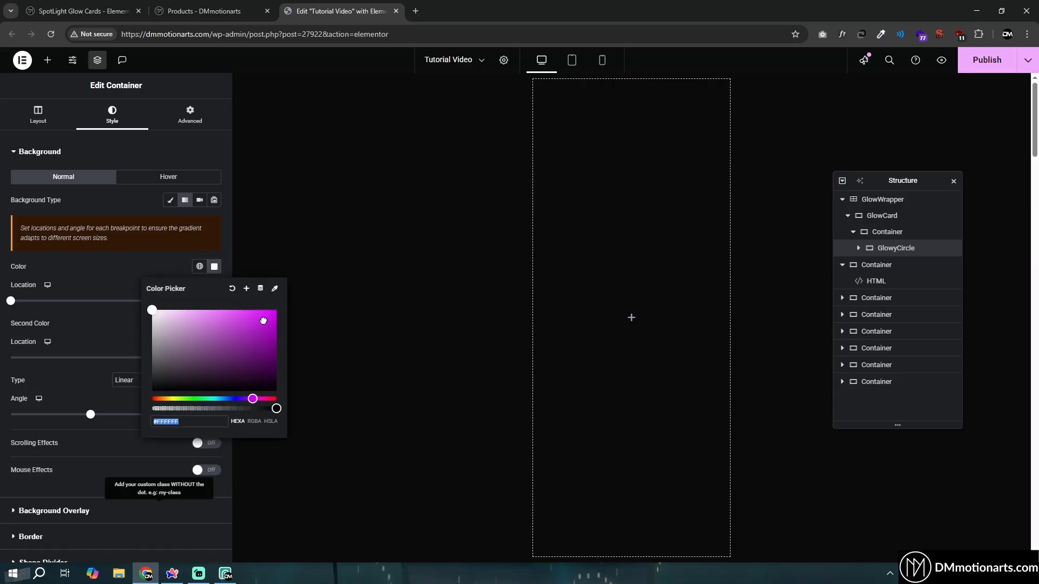
pyautogui.click(407, 245)
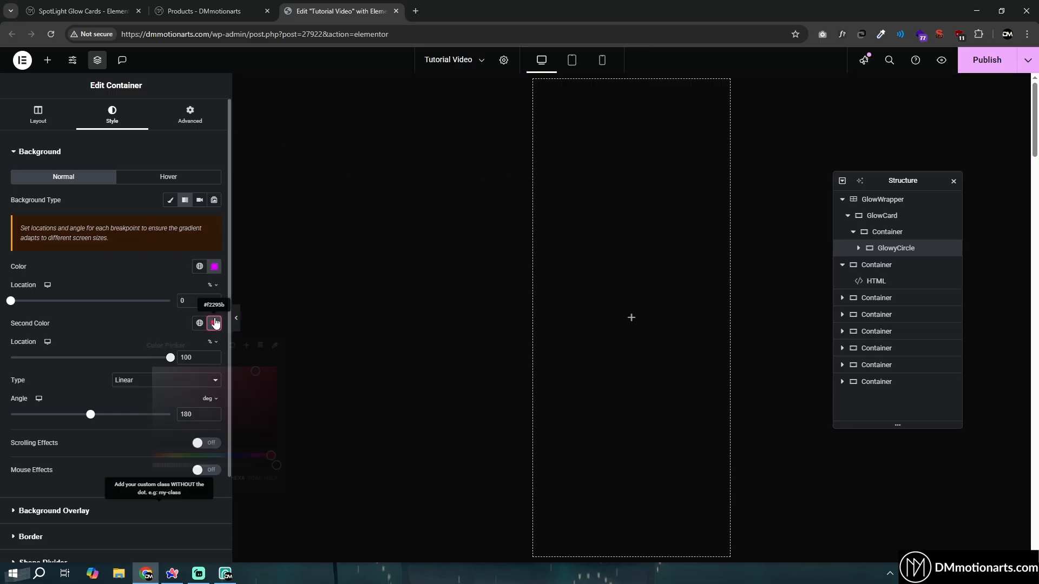
# Make the second gradient colour fully transparent at location 70% and set GlowyCircle's gradient type to Radial.
pyautogui.click(214, 323)
pyautogui.click(113, 381)
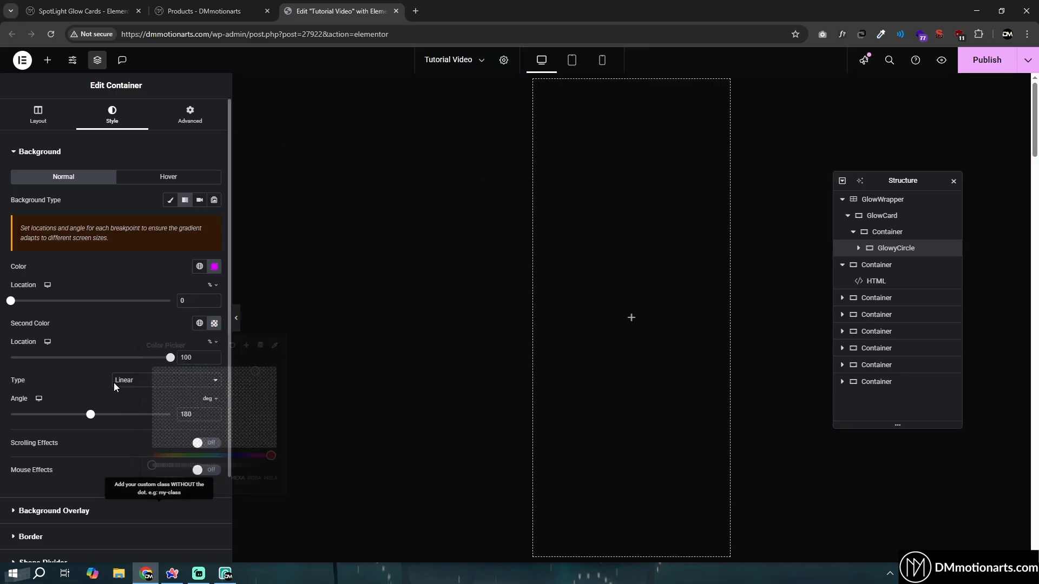
pyautogui.click(128, 404)
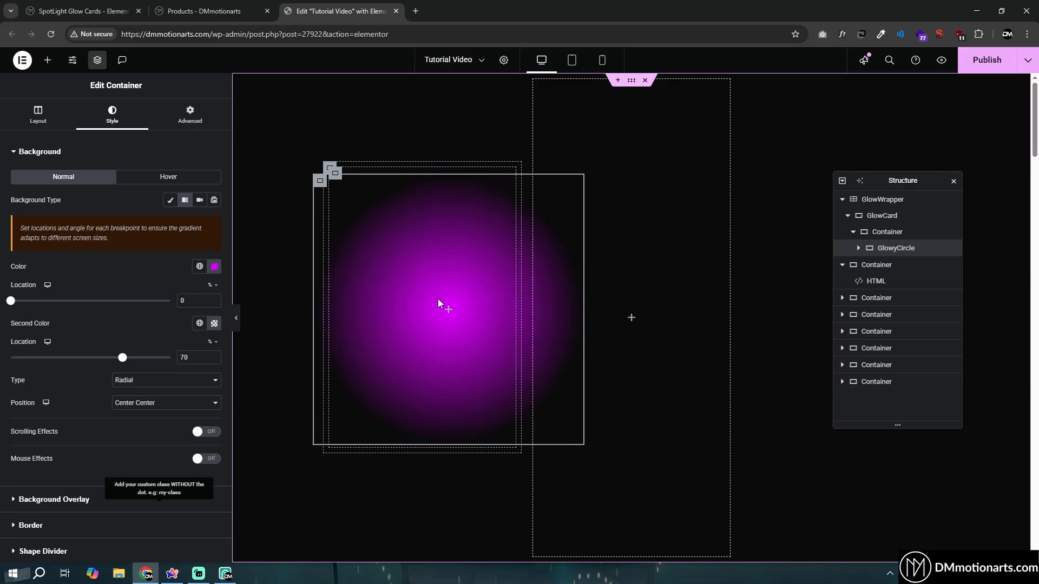
# Set GlowCard's overflow to Hidden in its additional layout options.
pyautogui.click(881, 216)
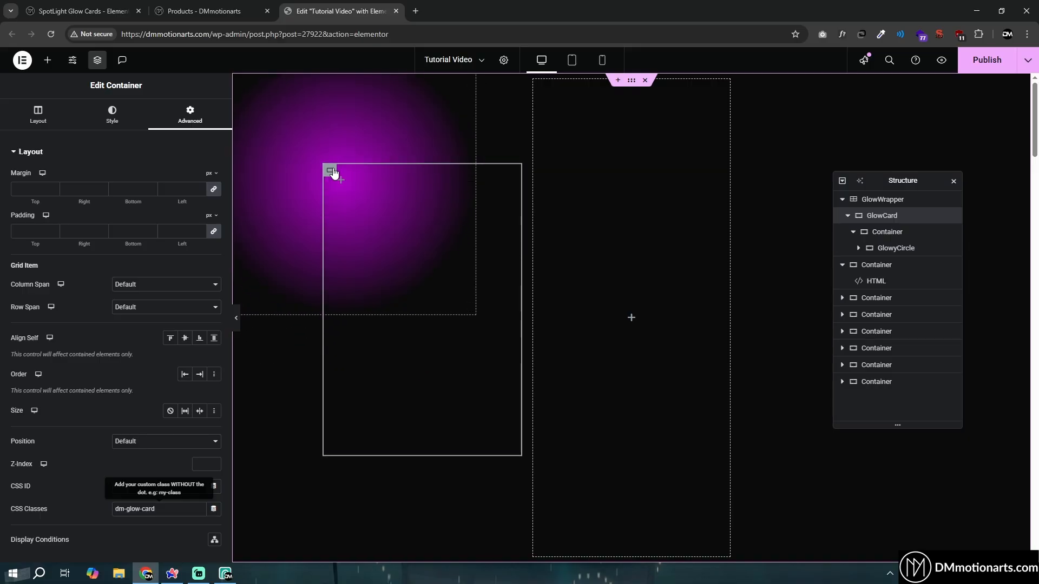
pyautogui.click(34, 114)
pyautogui.click(30, 529)
pyautogui.click(134, 205)
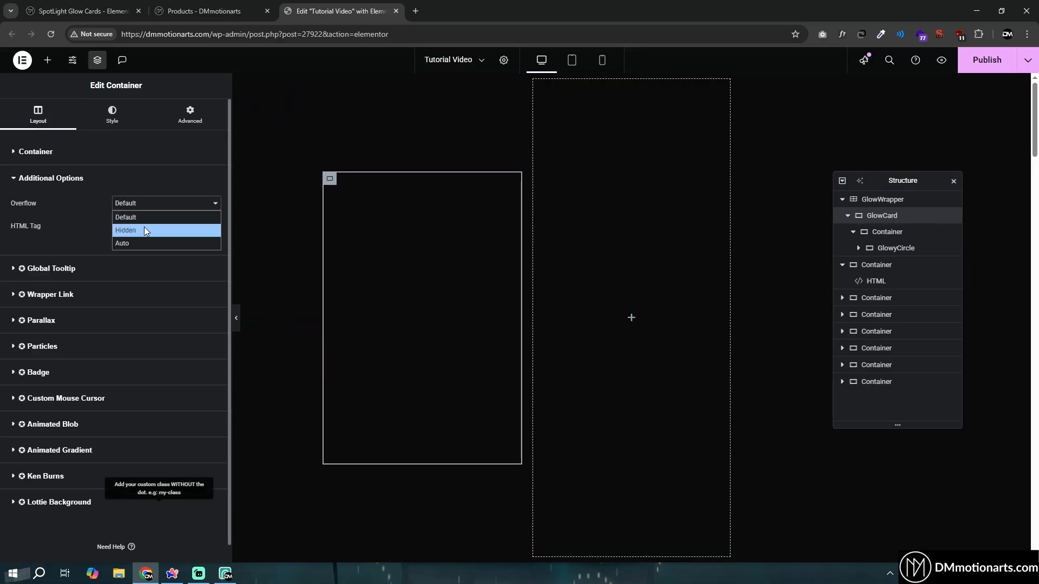
pyautogui.click(144, 226)
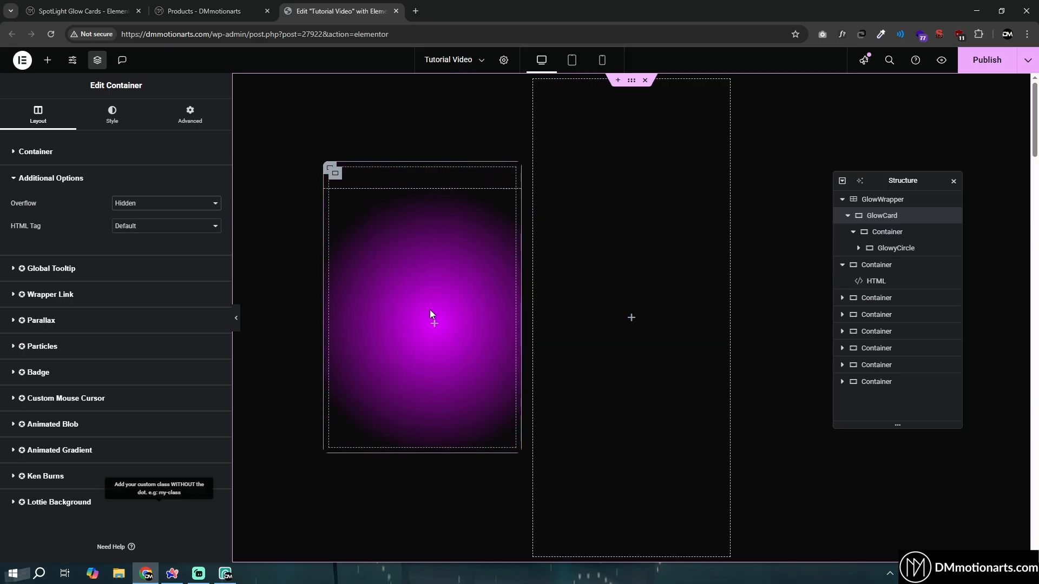
# Reduce the opacity of GlowyCircle's first gradient colour to 0.2, giving rgba(221, 0, 255, 0.2).
pyautogui.click(865, 249)
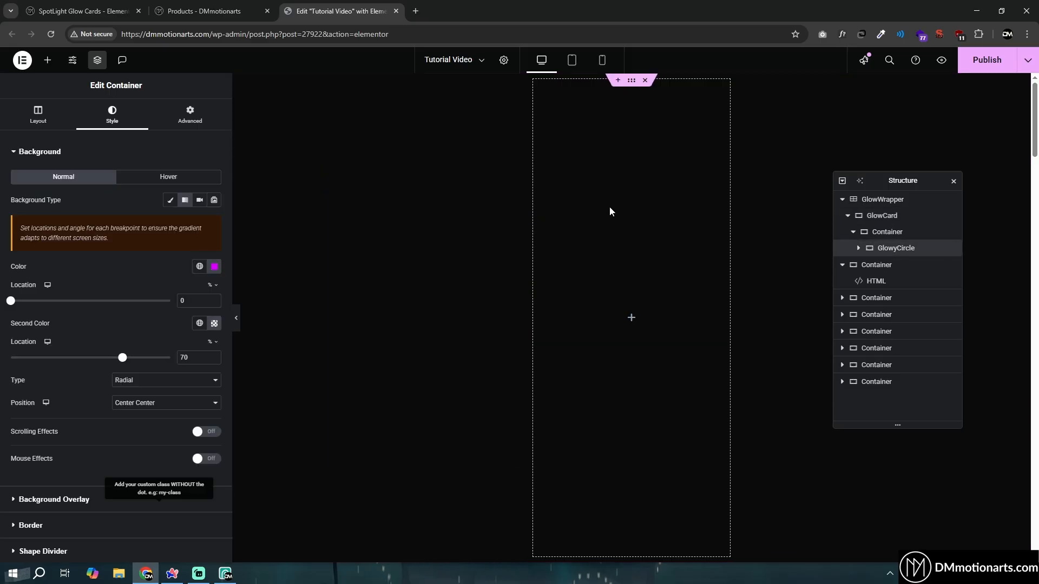
pyautogui.click(214, 267)
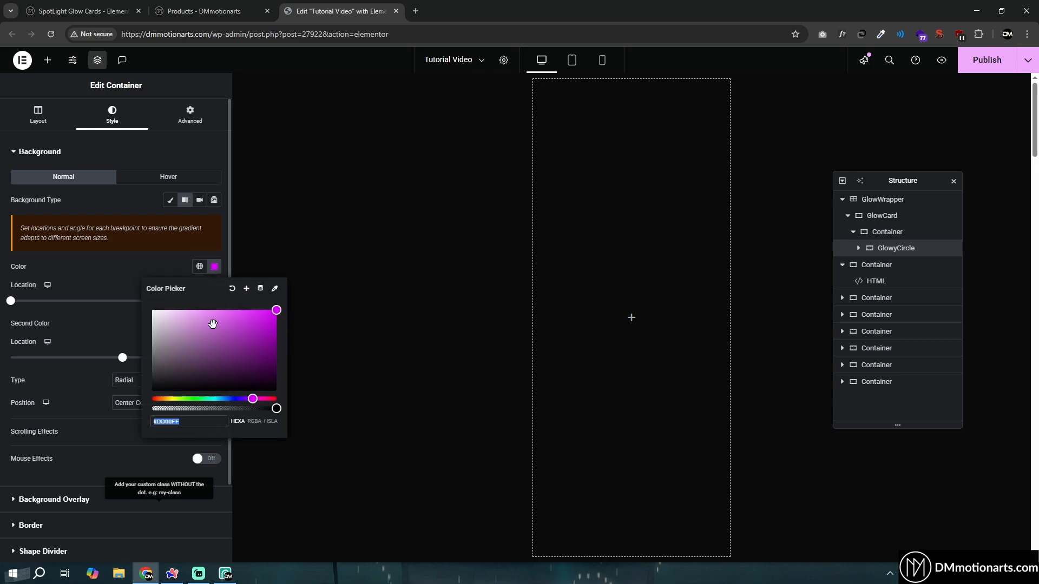
pyautogui.doubleClick(180, 420)
pyautogui.moveTo(275, 409)
pyautogui.mouseDown()
pyautogui.moveTo(215, 410)
pyautogui.moveTo(278, 411)
pyautogui.mouseUp()
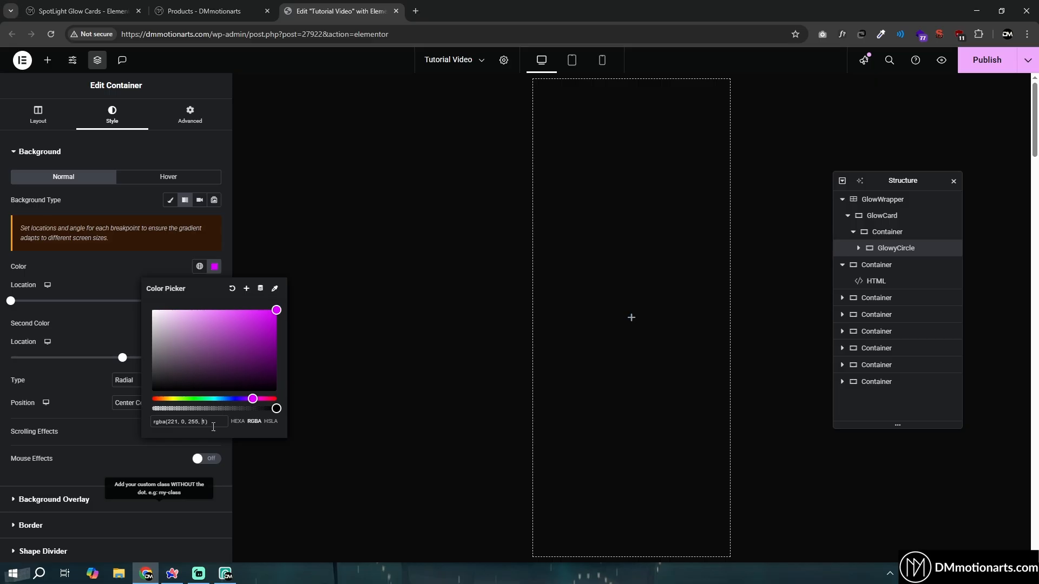
pyautogui.press('BackSpace')
pyautogui.write('0.2')
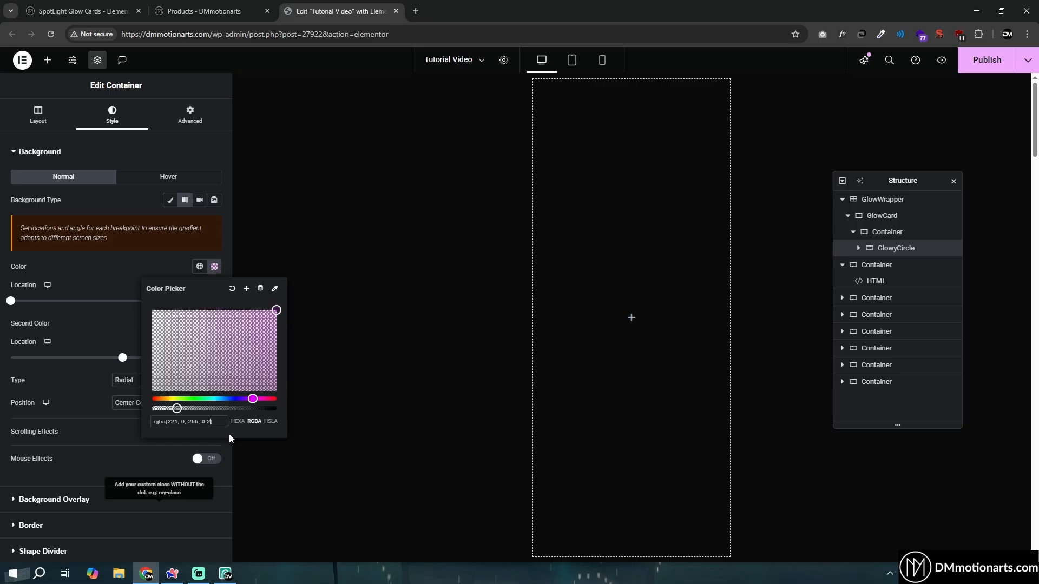
pyautogui.click(133, 340)
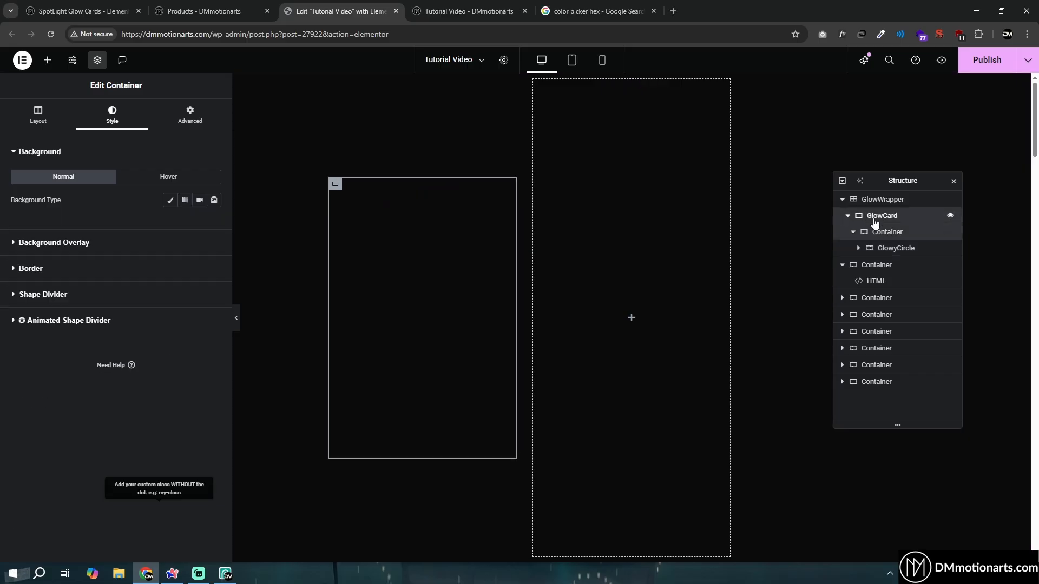
# Add card1 to GlowCard's CSS classes after dm-glow-card.
pyautogui.click(874, 219)
pyautogui.click(188, 121)
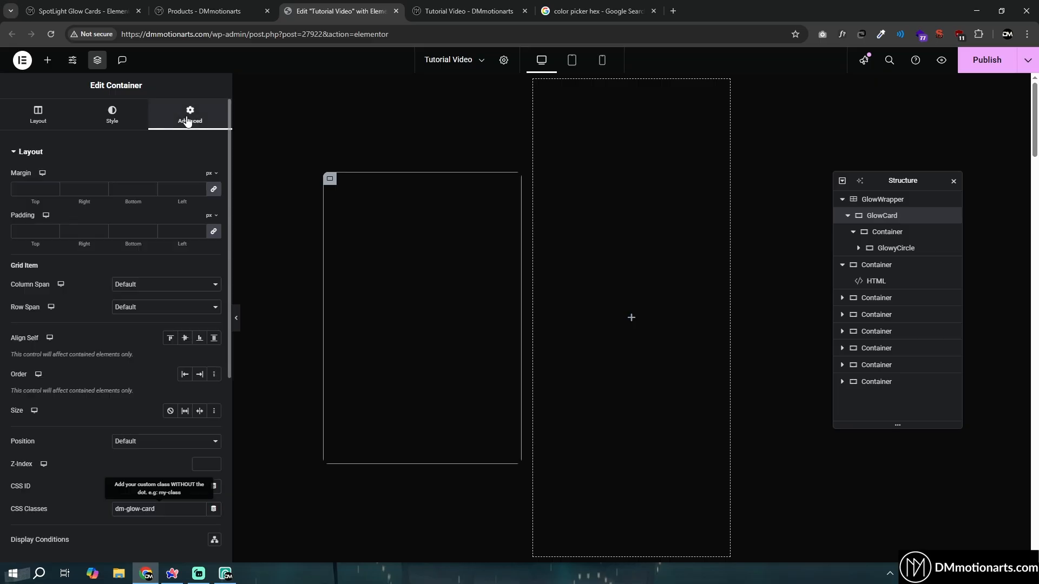
pyautogui.scroll(-2, 154, 360)
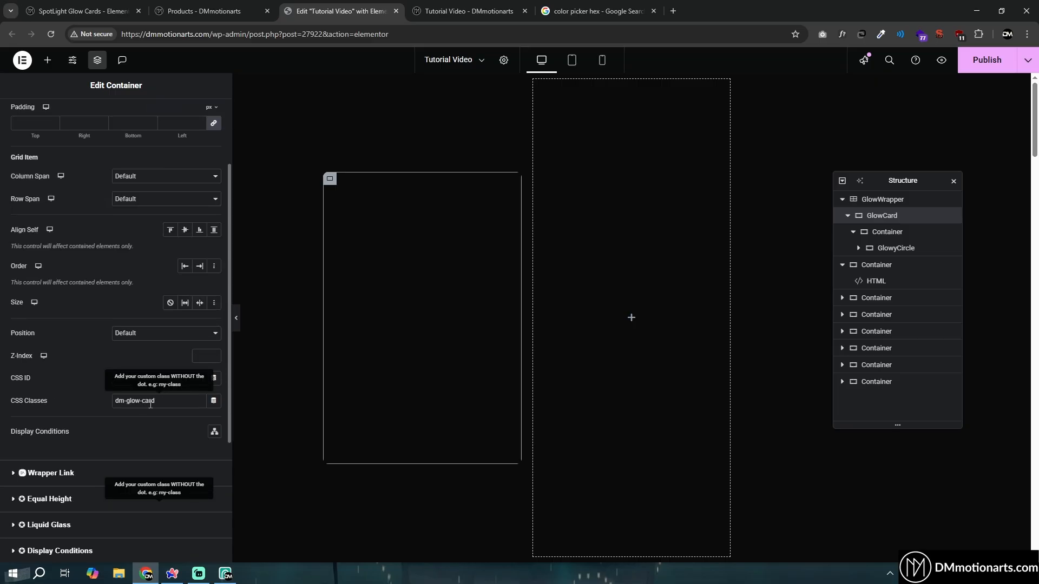
pyautogui.click(198, 403)
pyautogui.write('card1')
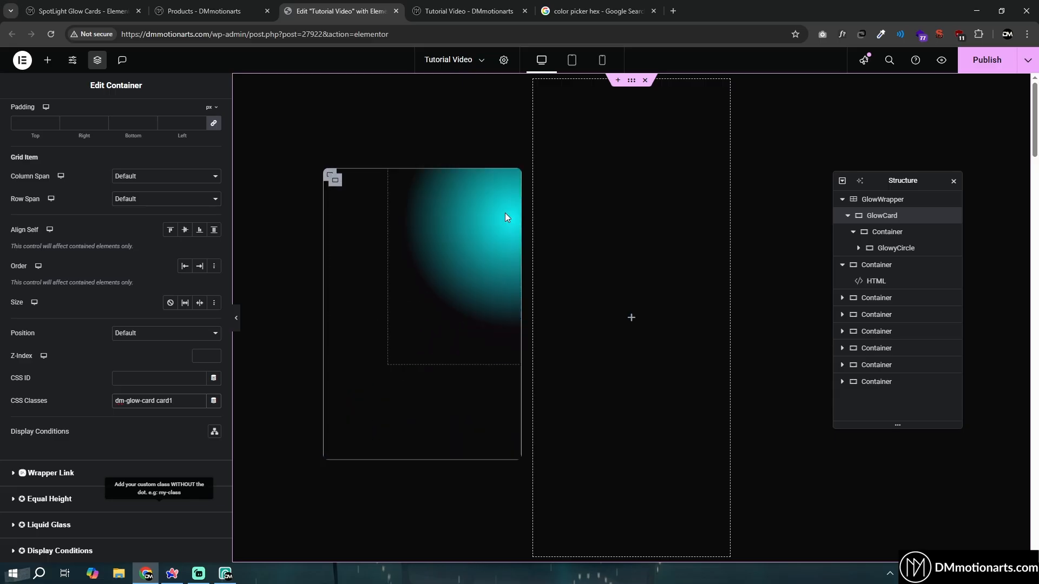
# Give the container inside GlowCard a classic background in the dark colour #0F0F0F.
pyautogui.click(887, 233)
pyautogui.click(170, 200)
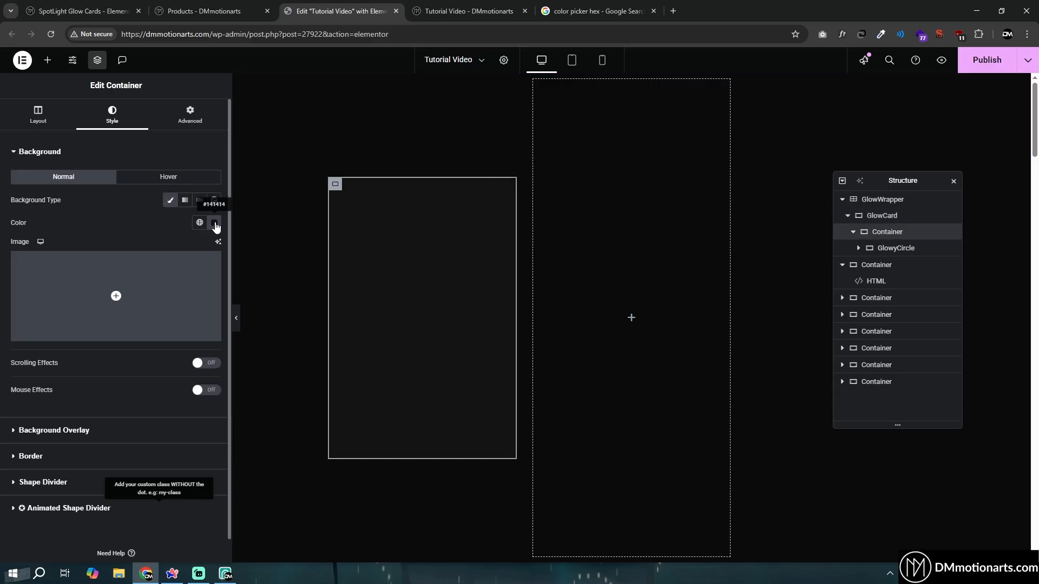
pyautogui.click(214, 223)
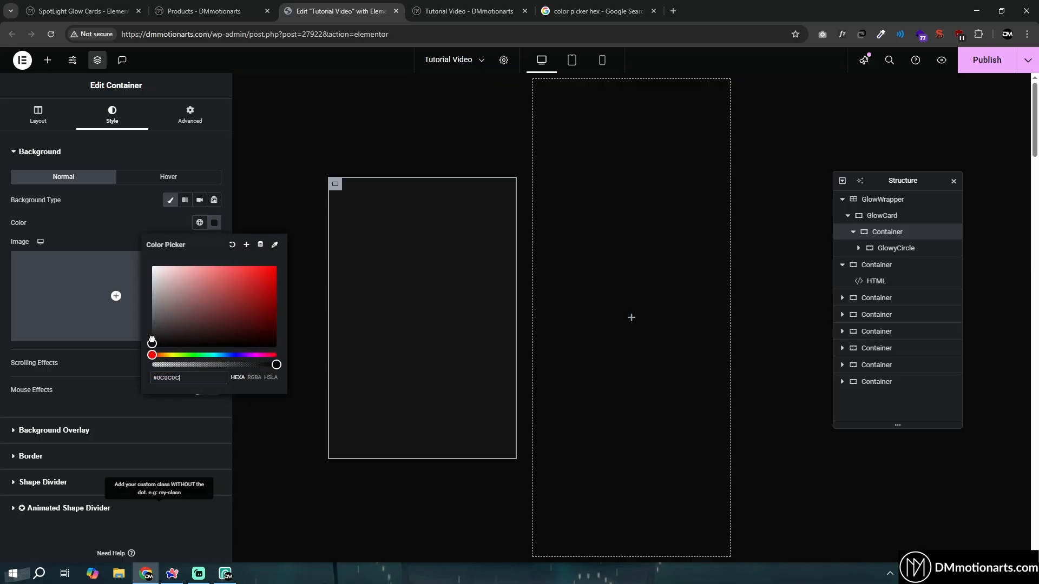
pyautogui.moveTo(152, 341); pyautogui.dragTo(150, 345)
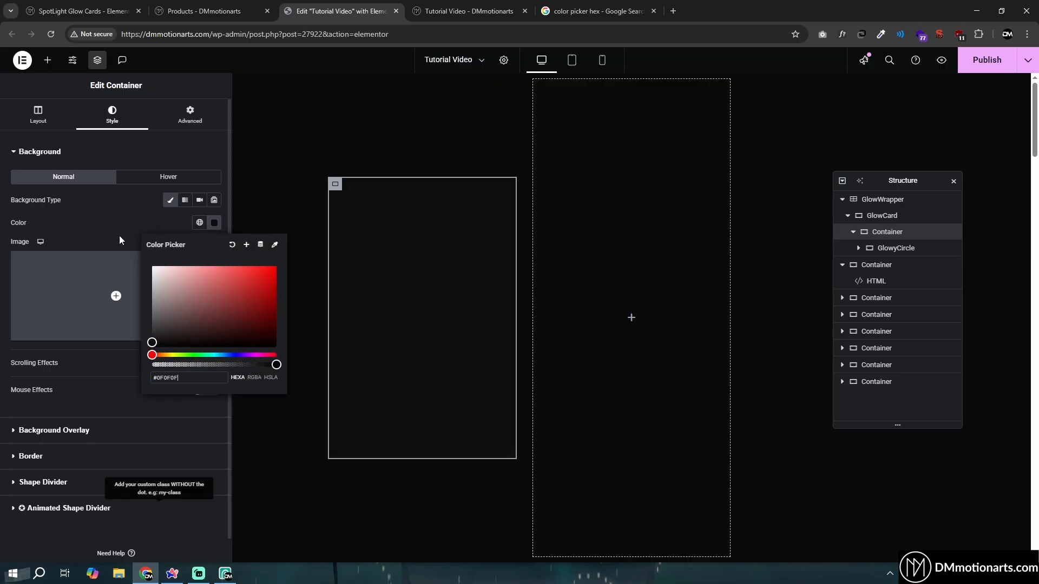
pyautogui.doubleClick(177, 377)
pyautogui.click(112, 221)
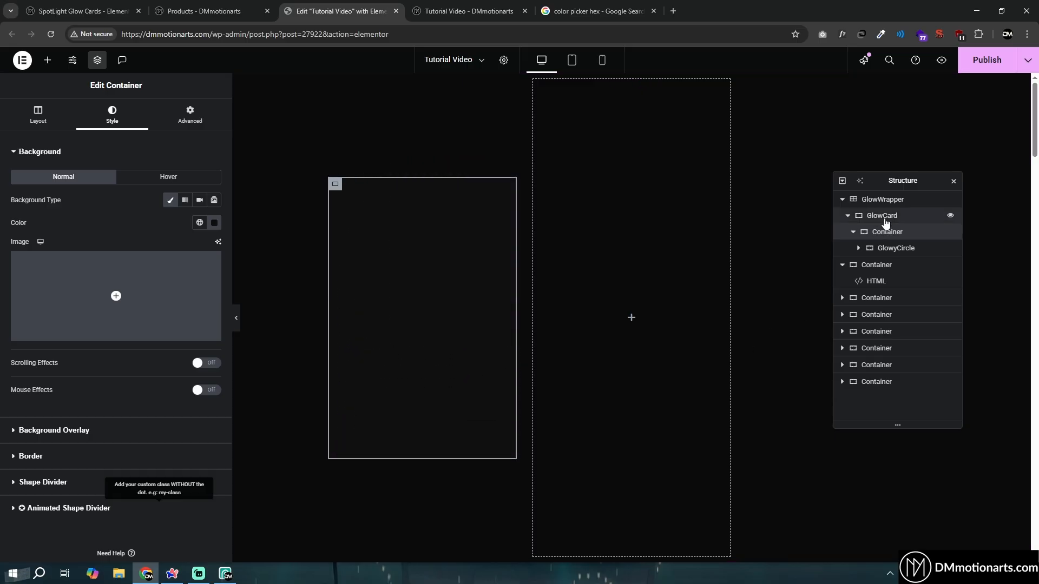
# Give GlowCard a classic background, trying a salmon colour first and settling on dark grey #1A1A1A.
pyautogui.click(881, 216)
pyautogui.click(157, 118)
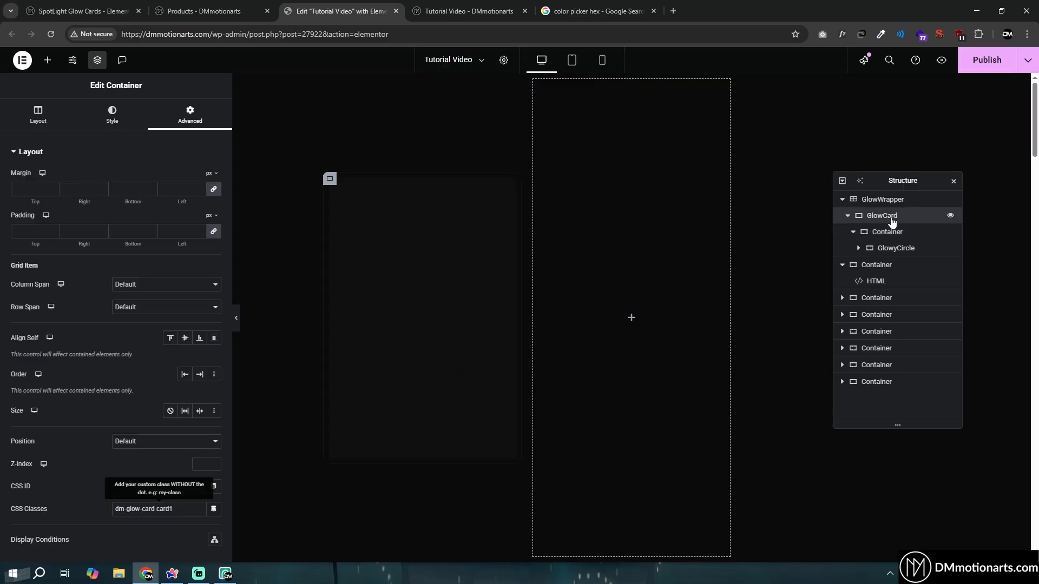
pyautogui.click(112, 115)
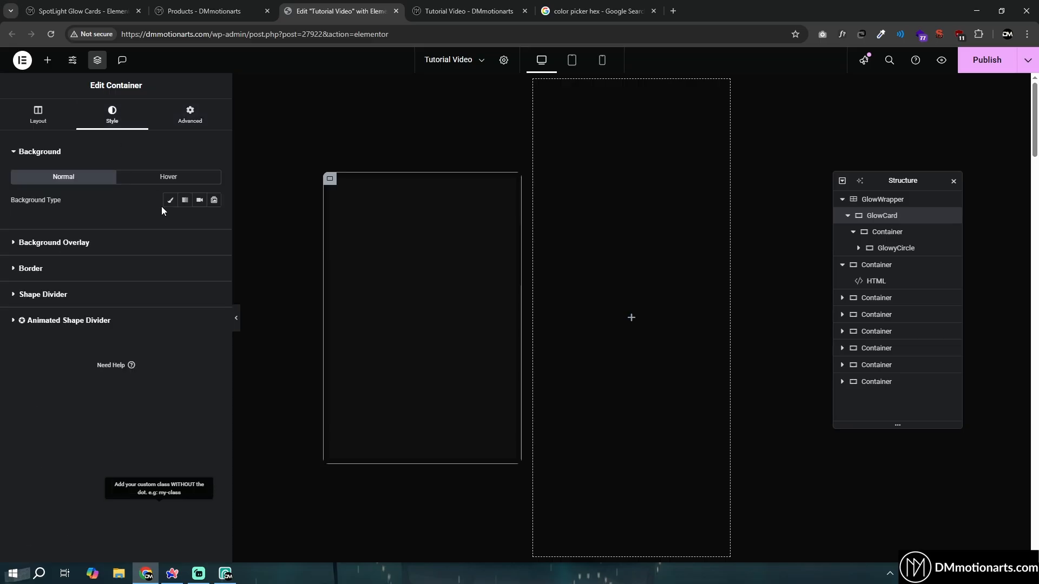
pyautogui.click(171, 203)
pyautogui.click(214, 226)
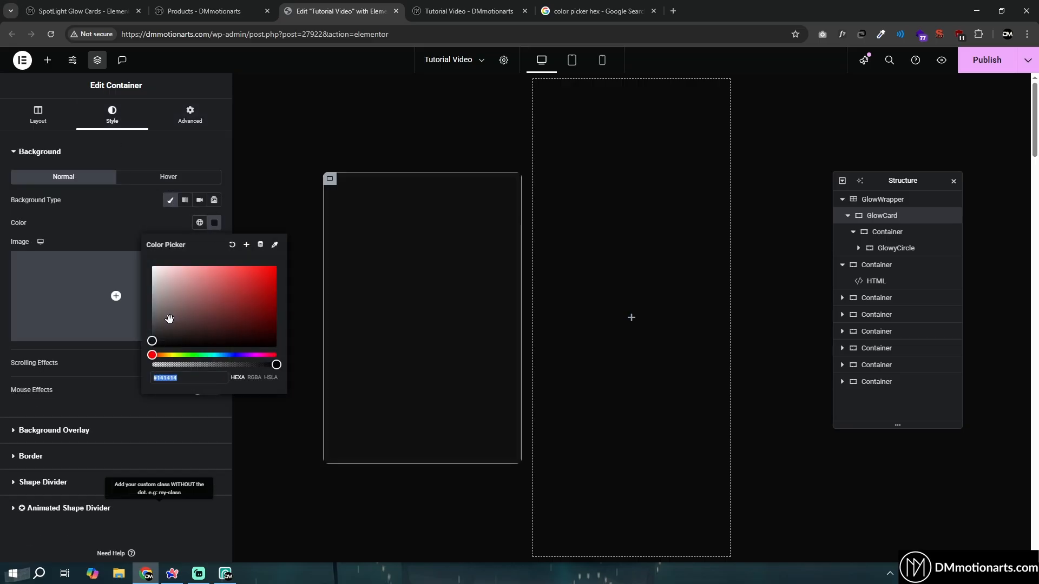
pyautogui.click(213, 273)
pyautogui.click(262, 202)
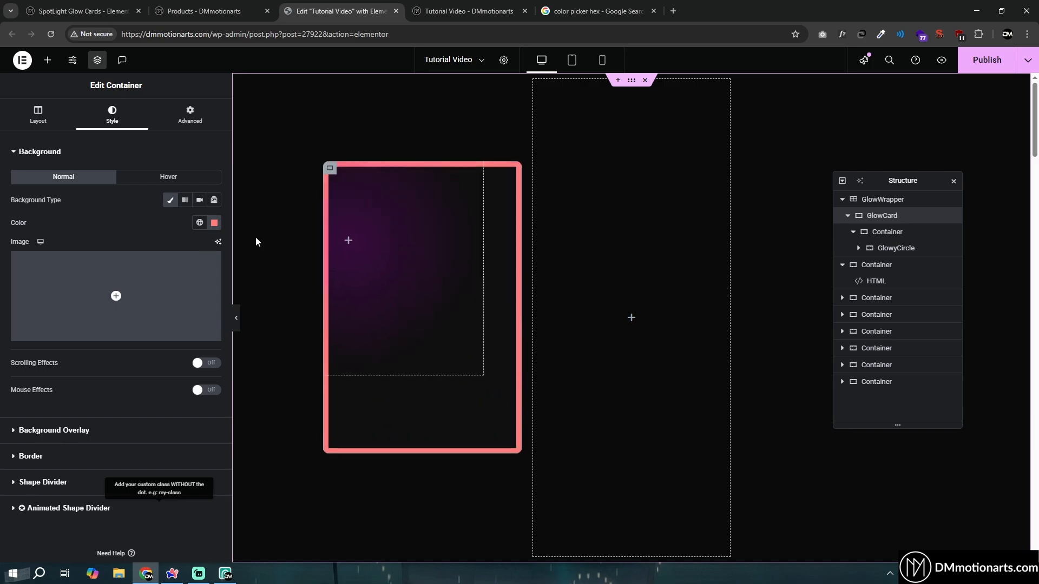
pyautogui.click(215, 227)
pyautogui.click(152, 332)
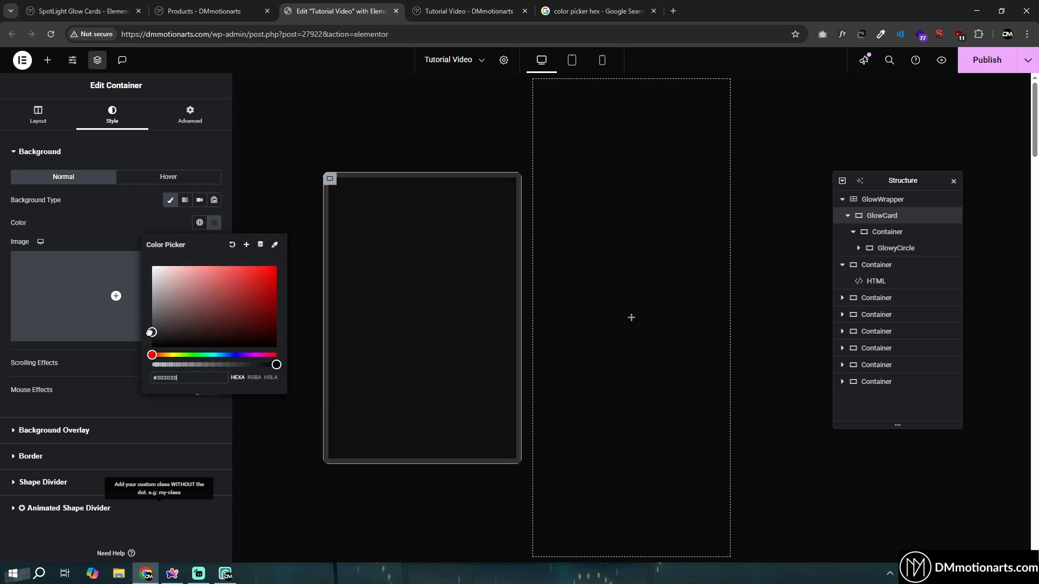
pyautogui.moveTo(145, 339); pyautogui.dragTo(144, 341)
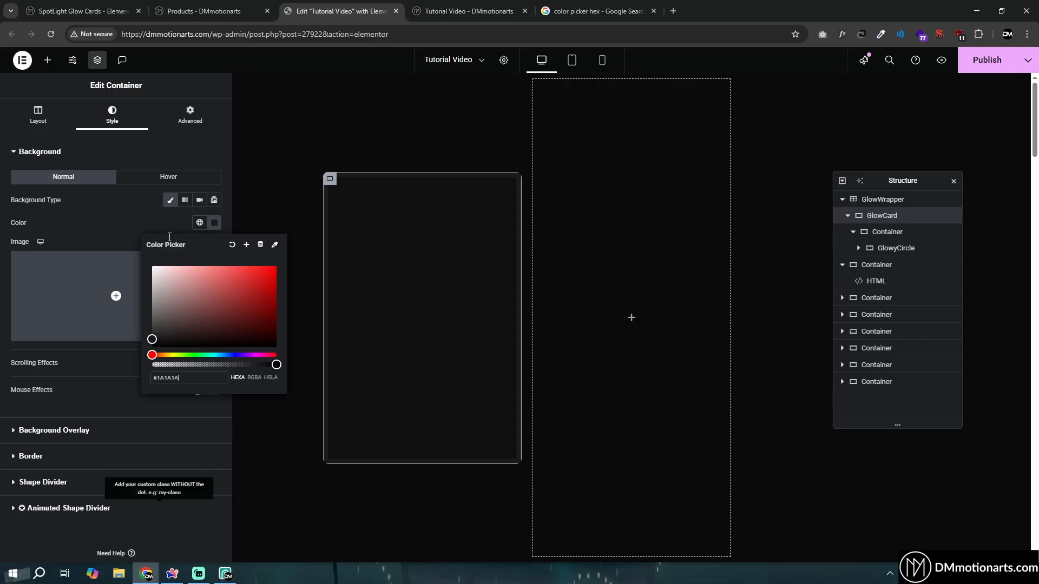
# Try 2 px padding on GlowCard, set it to 10 px on all sides, and preview the card with the editing panel hidden.
pyautogui.click(186, 114)
pyautogui.click(181, 235)
pyautogui.write('2')
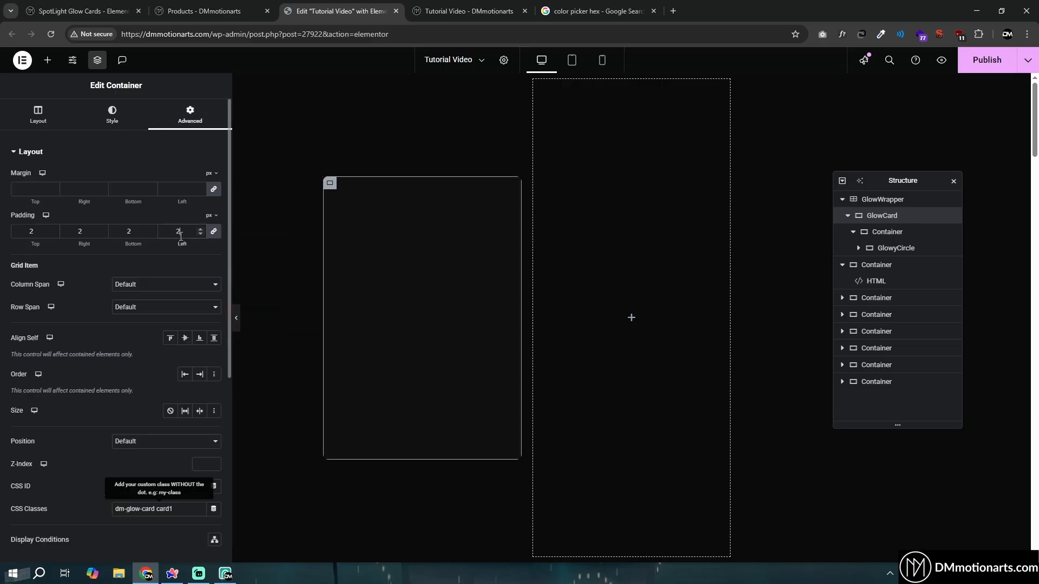
pyautogui.write('10')
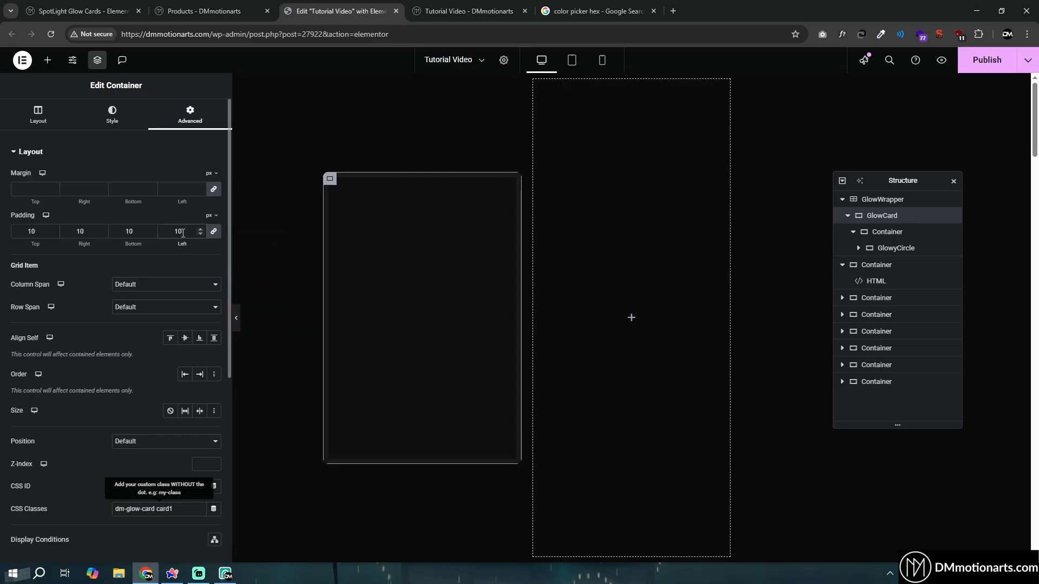
pyautogui.click(237, 317)
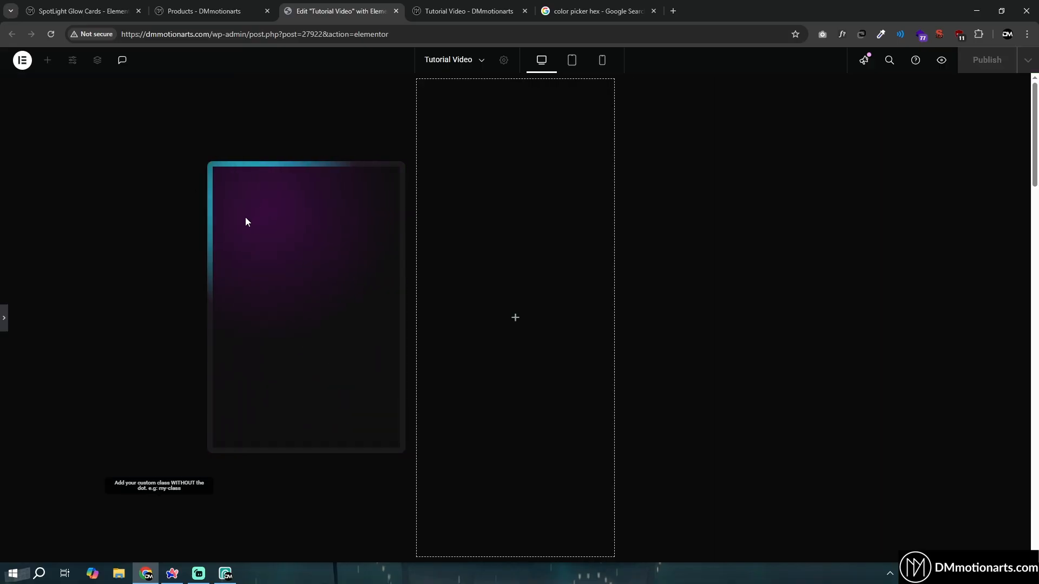
pyautogui.click(7, 316)
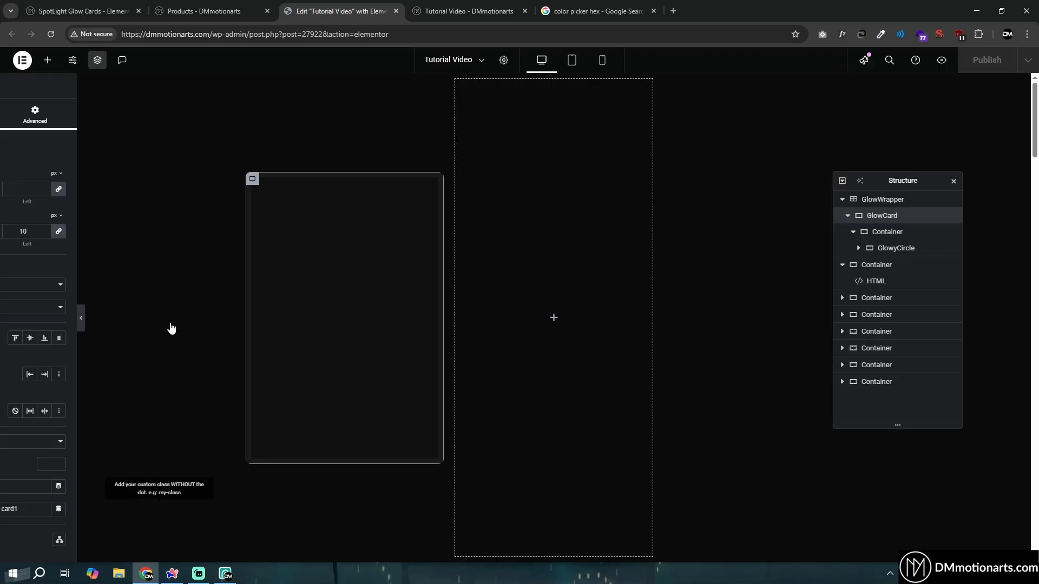
# View GlowyCircle's first gradient colour in RGBA format.
pyautogui.click(882, 248)
pyautogui.click(214, 266)
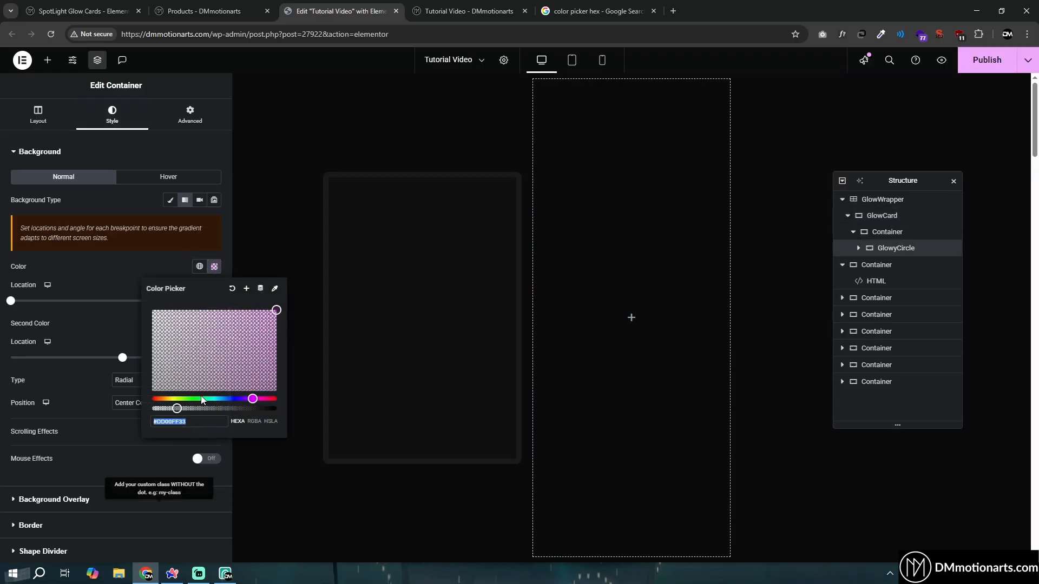
pyautogui.click(254, 422)
# Open the HTML widget's code and locate the card1 class in the Card 1 Color hover rule.
pyautogui.click(868, 281)
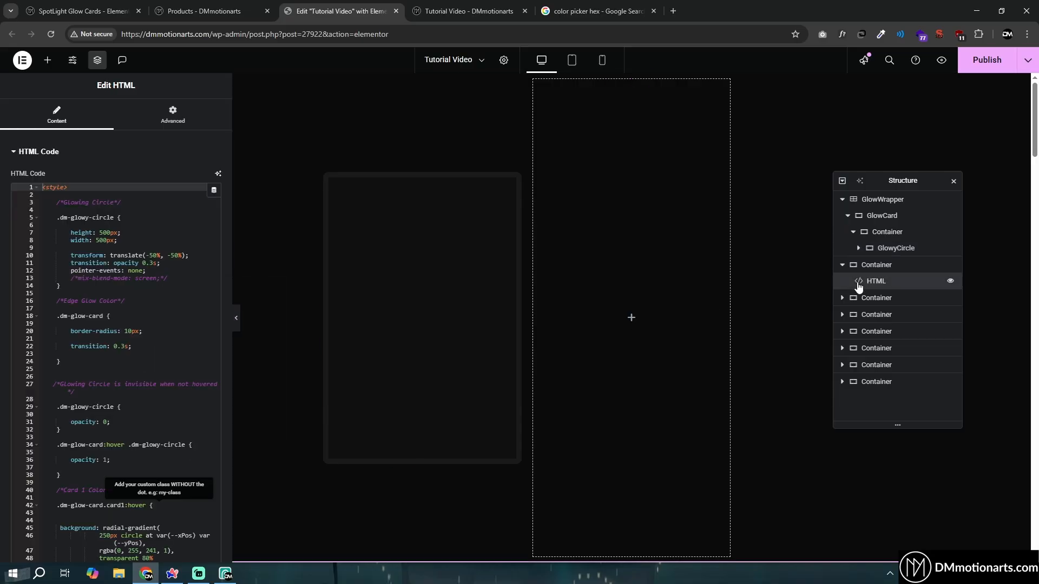
pyautogui.scroll(-3, 114, 312)
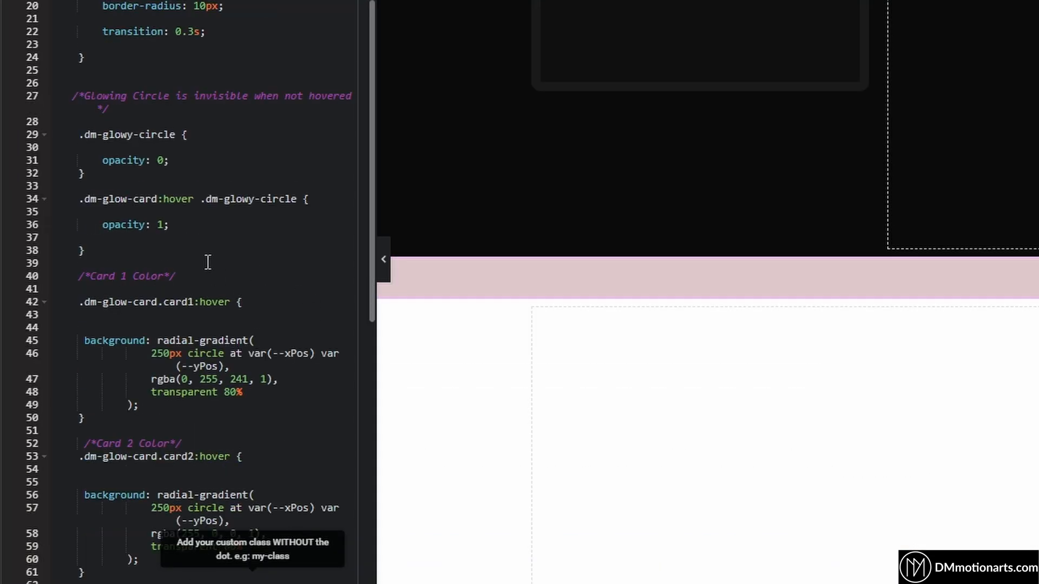
pyautogui.scroll(-3, 208, 263)
pyautogui.click(173, 106)
pyautogui.click(176, 118)
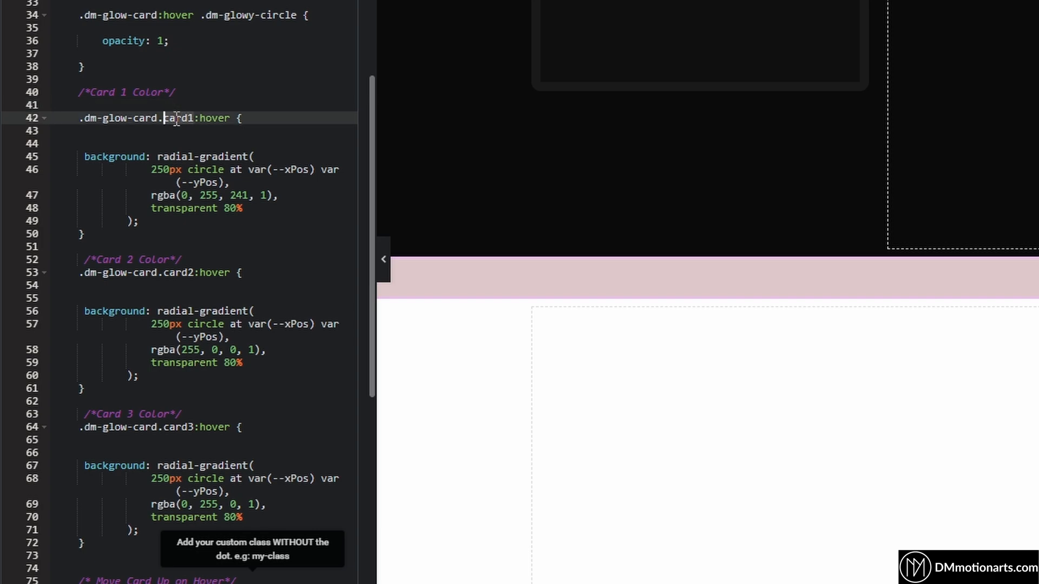
# Set the glow colour in the Card 1 Color hover rule to rgba(221, 0, 255, 1).
pyautogui.click(176, 272)
pyautogui.click(178, 427)
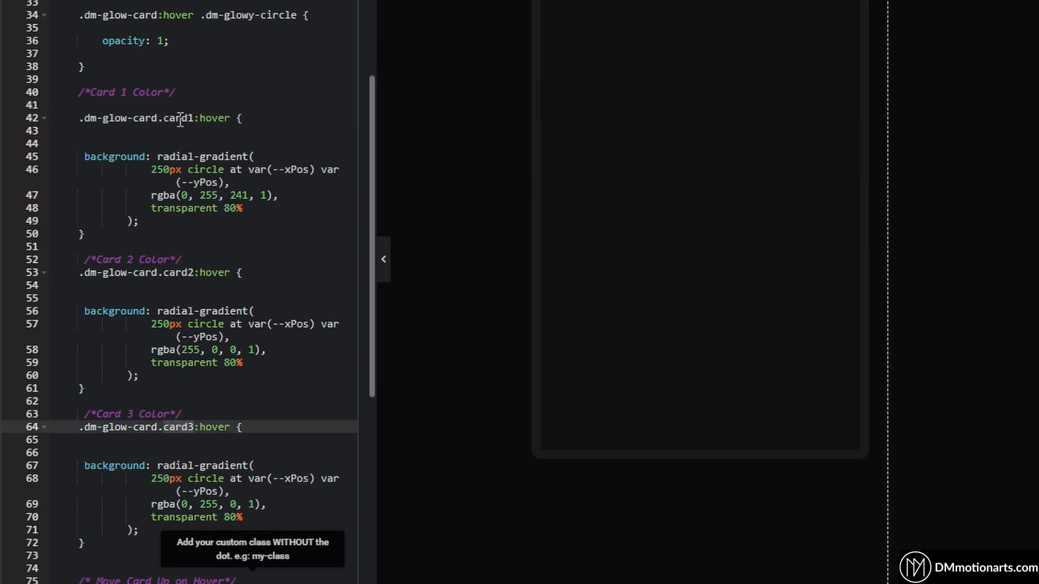
pyautogui.click(180, 119)
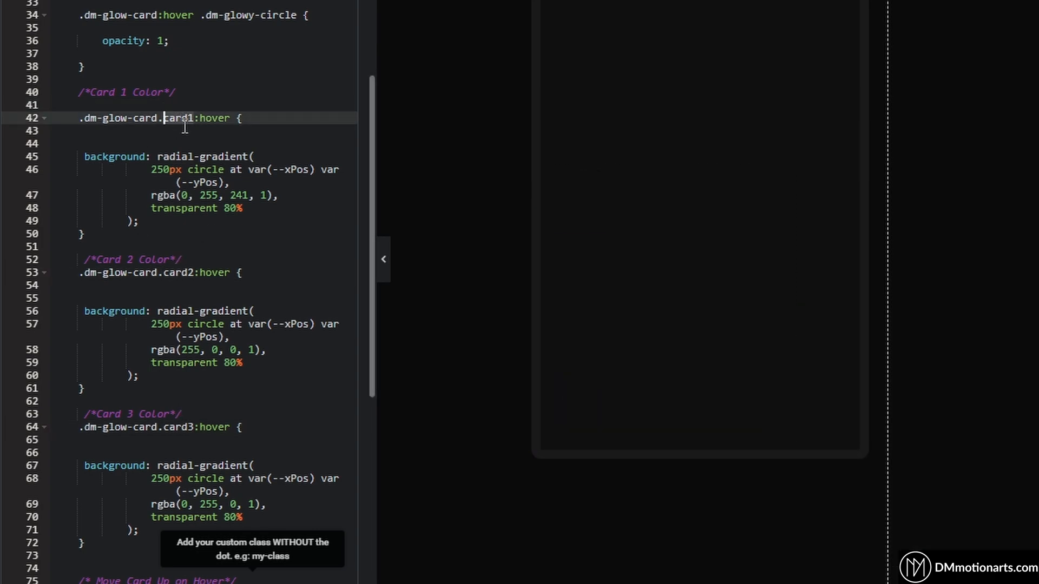
pyautogui.click(272, 194)
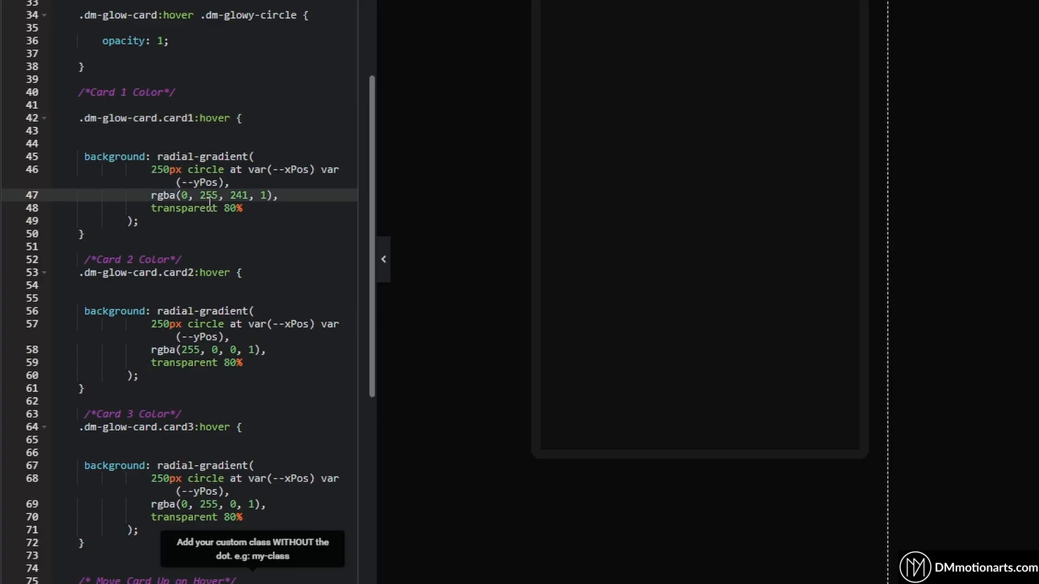
pyautogui.write('rgba(221, 0, 255, 0.2)')
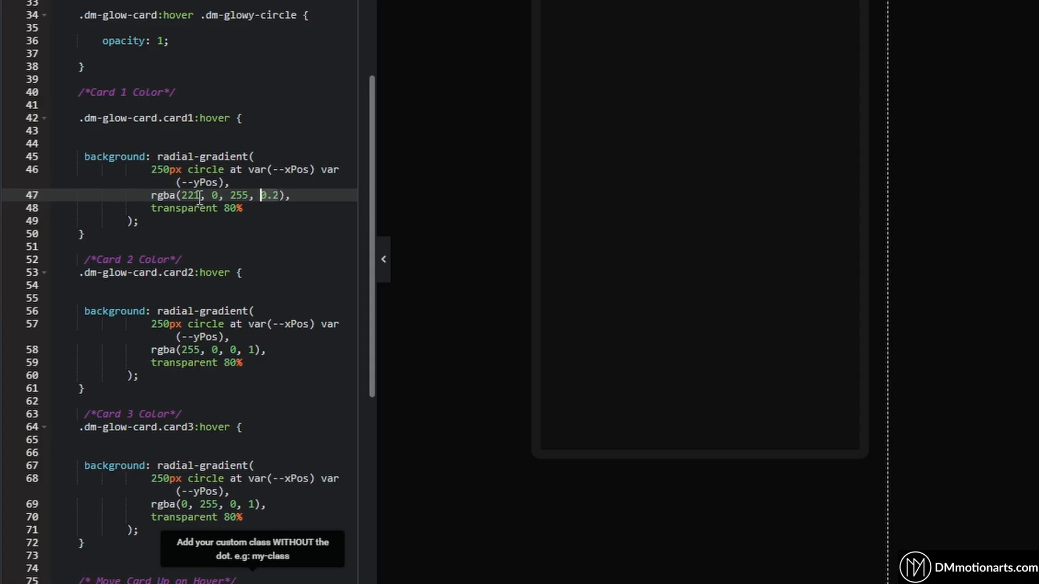
pyautogui.moveTo(261, 195); pyautogui.dragTo(278, 195)
pyautogui.write('1')
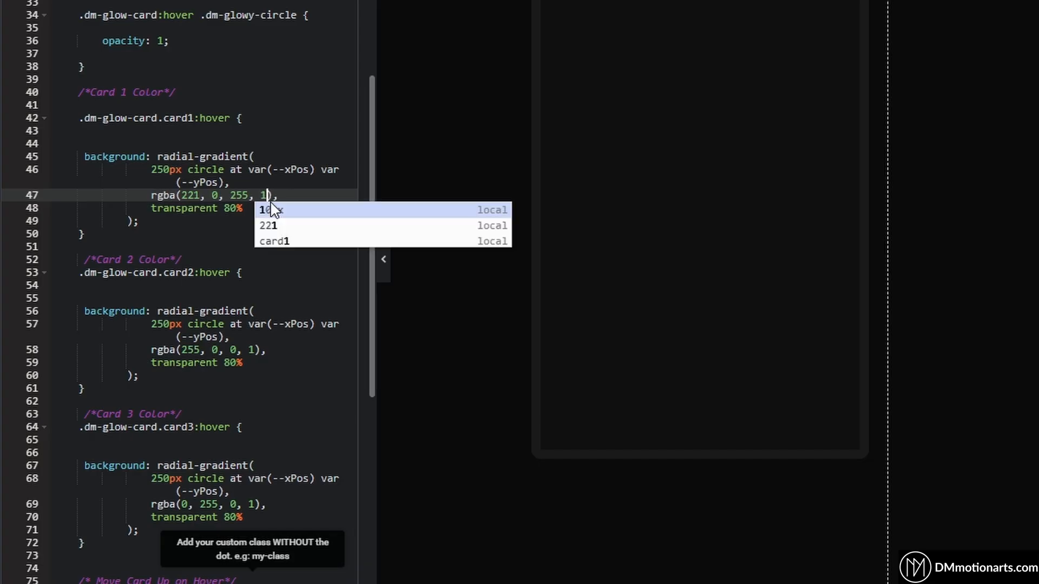
pyautogui.click(276, 195)
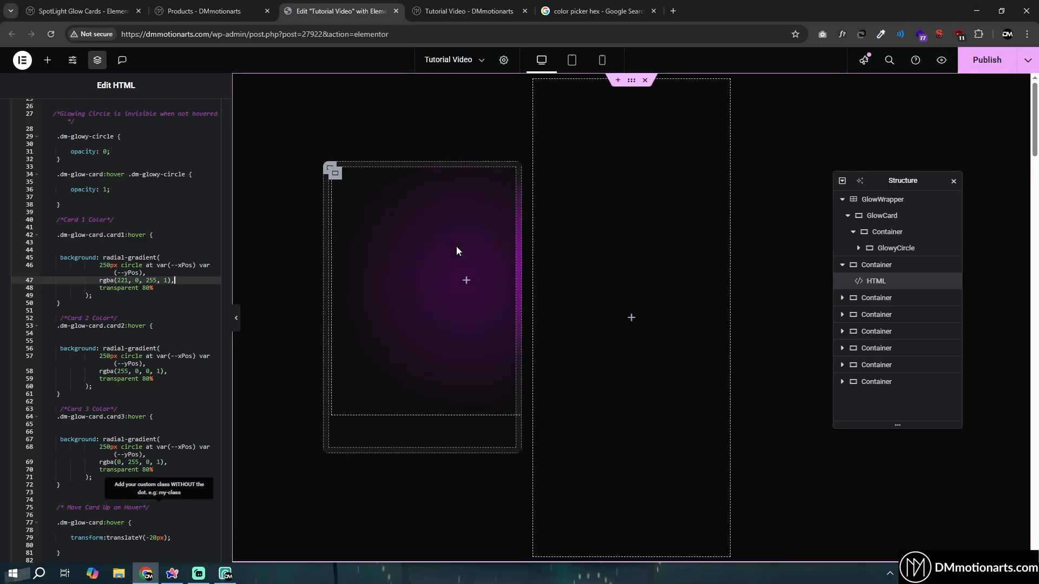
# Toggle the inner container's visibility off and on to inspect GlowCard's background, and check the card's glow on the preview page.
pyautogui.click(904, 237)
pyautogui.click(947, 232)
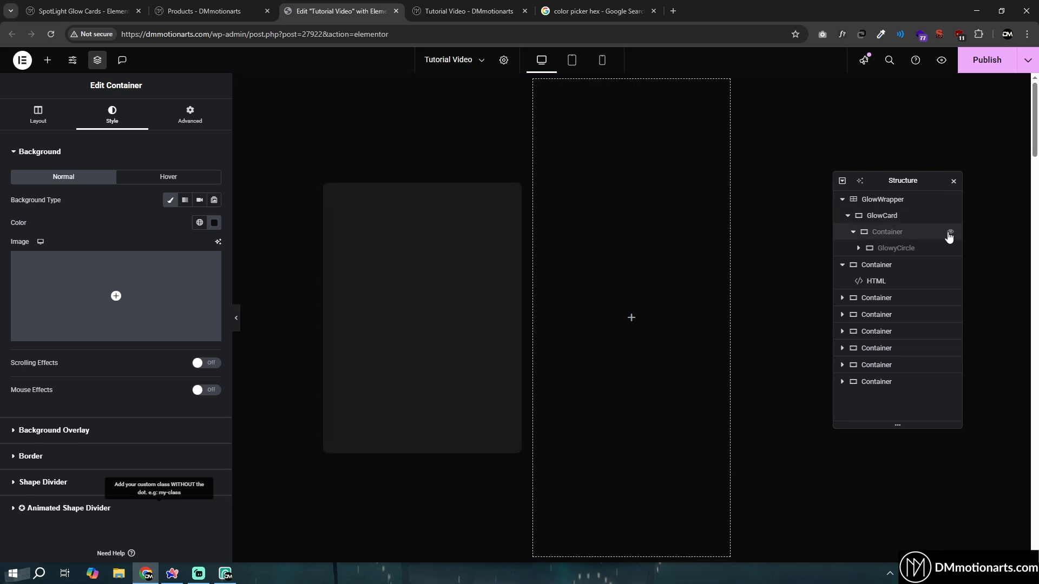
pyautogui.click(948, 236)
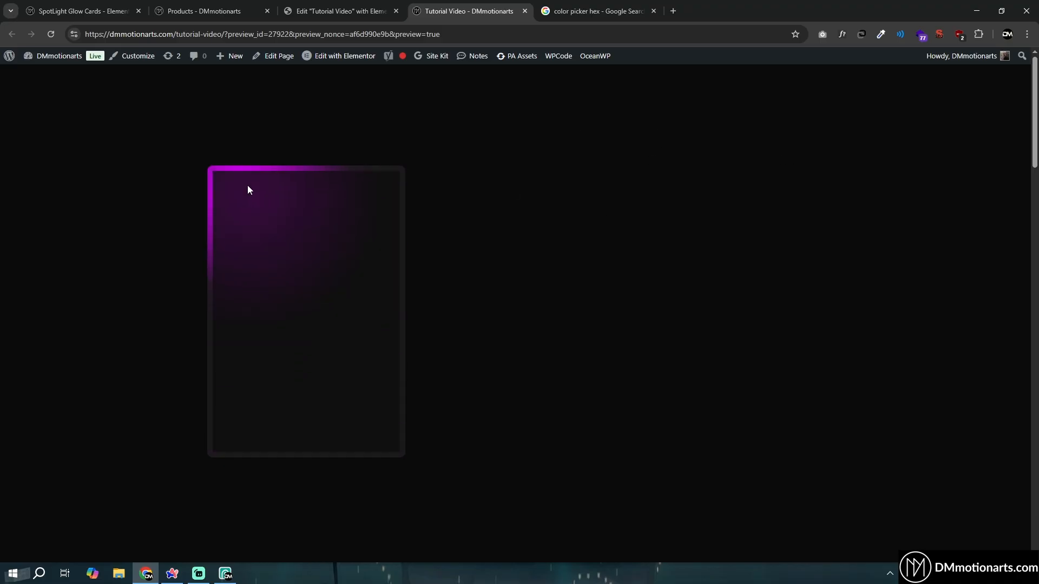
pyautogui.hotkey('ctrl', 'shift', 'Tab')
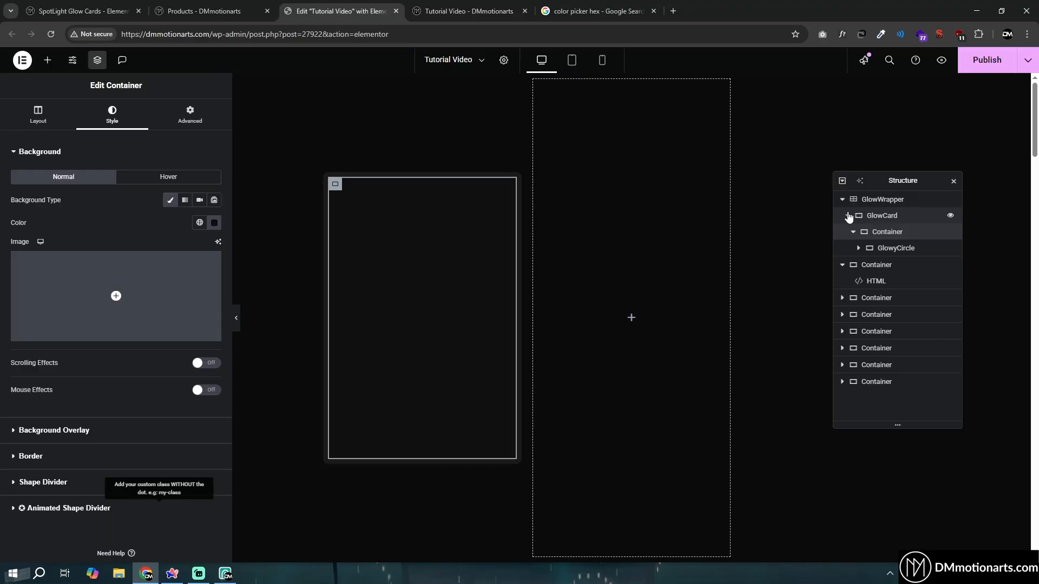
# Duplicate GlowCard twice to fill the three GlowWrapper columns and preview the page.
pyautogui.click(848, 217)
pyautogui.hotkey('ctrl', 'd')
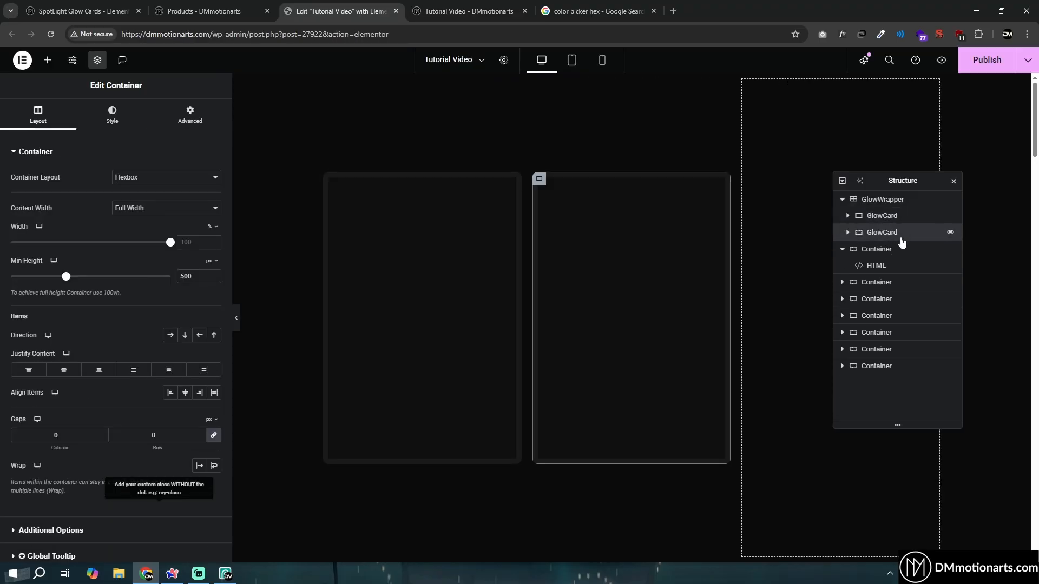
pyautogui.hotkey('ctrl', 'd')
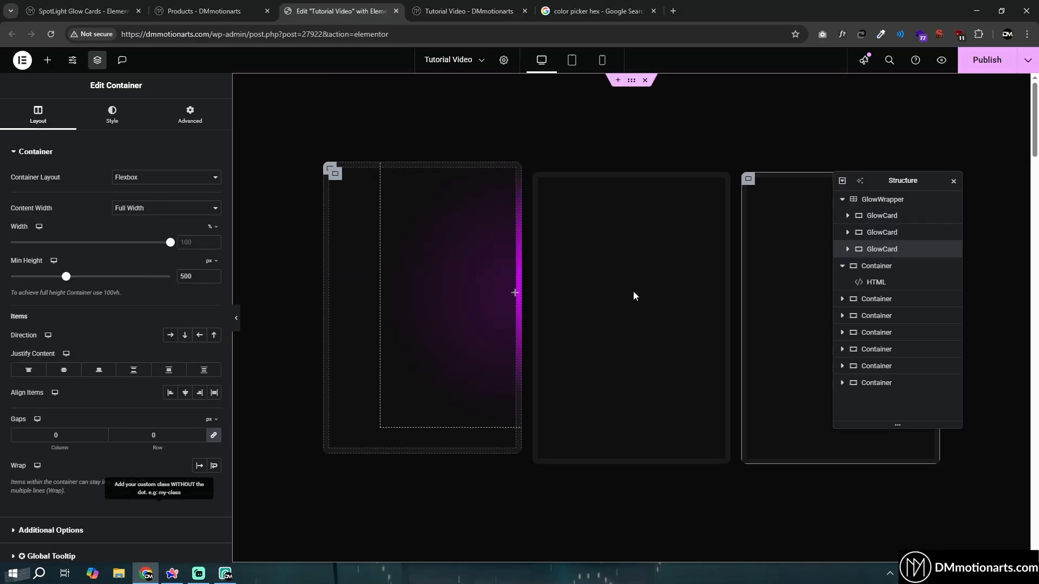
pyautogui.click(878, 199)
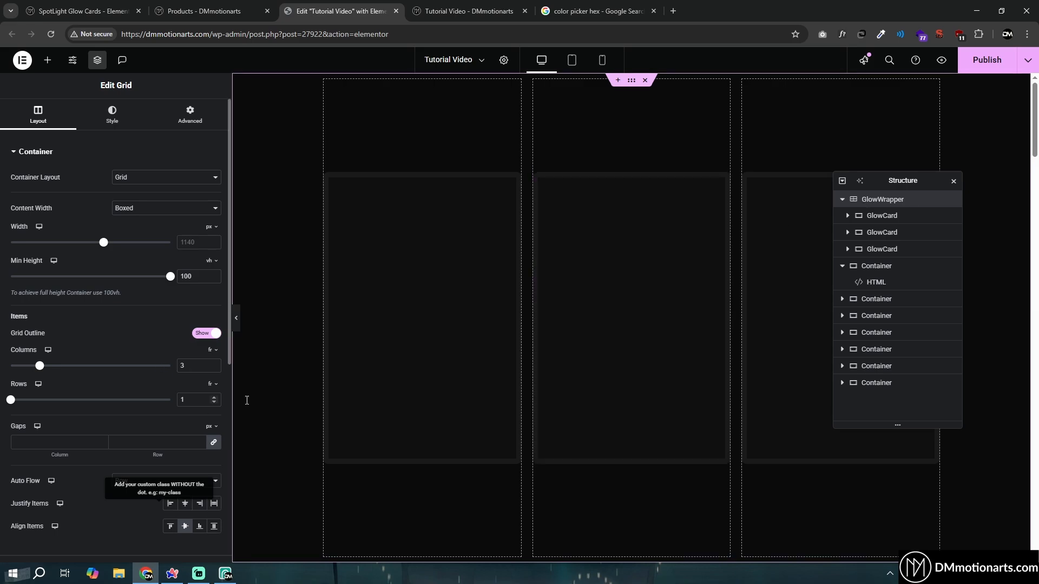
pyautogui.click(941, 61)
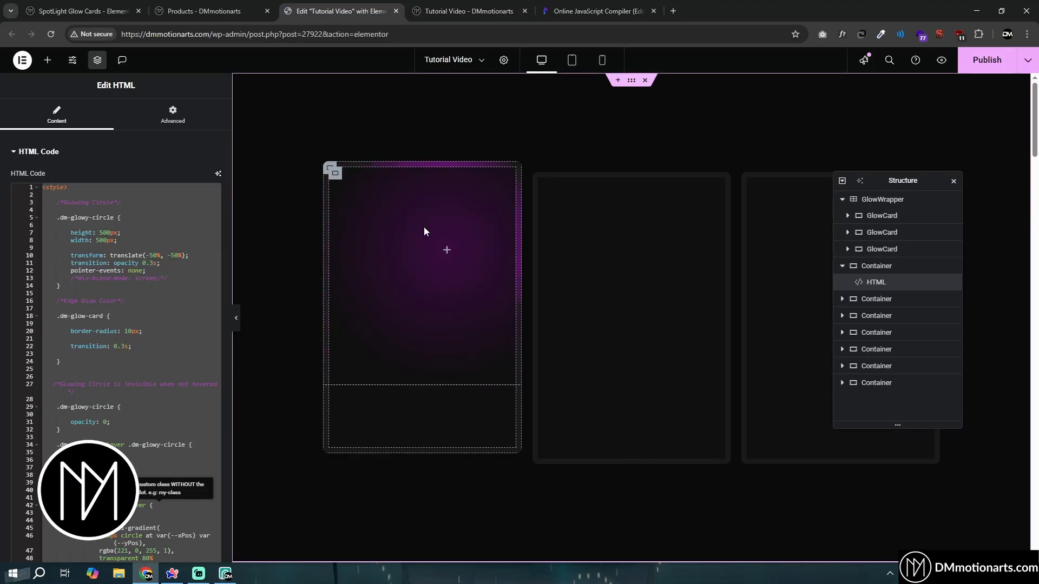
# Change the second GlowCard's CSS classes to dm-glow-card card2.
pyautogui.click(144, 302)
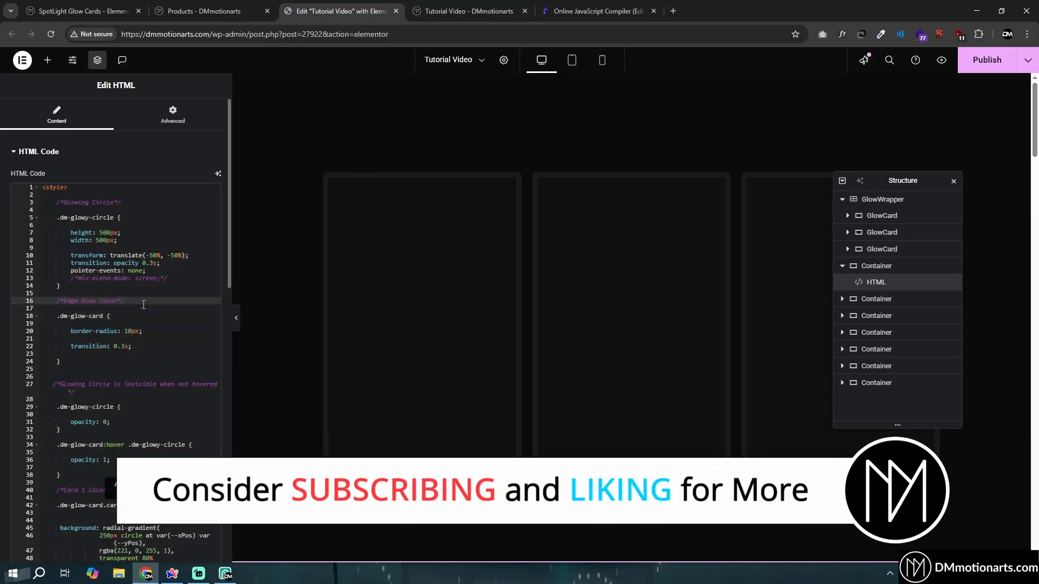
pyautogui.scroll(-3, 143, 302)
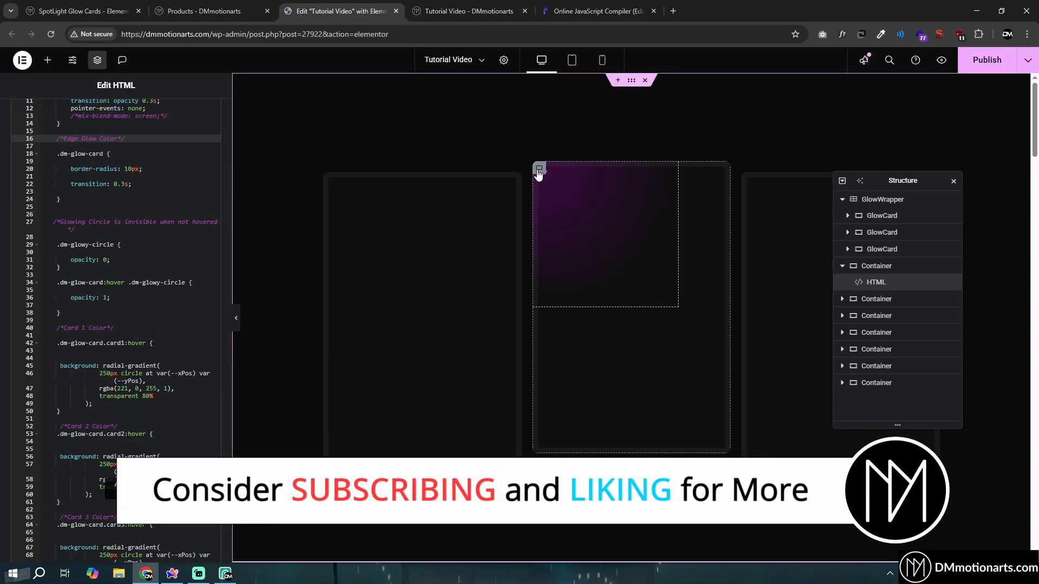
pyautogui.click(881, 232)
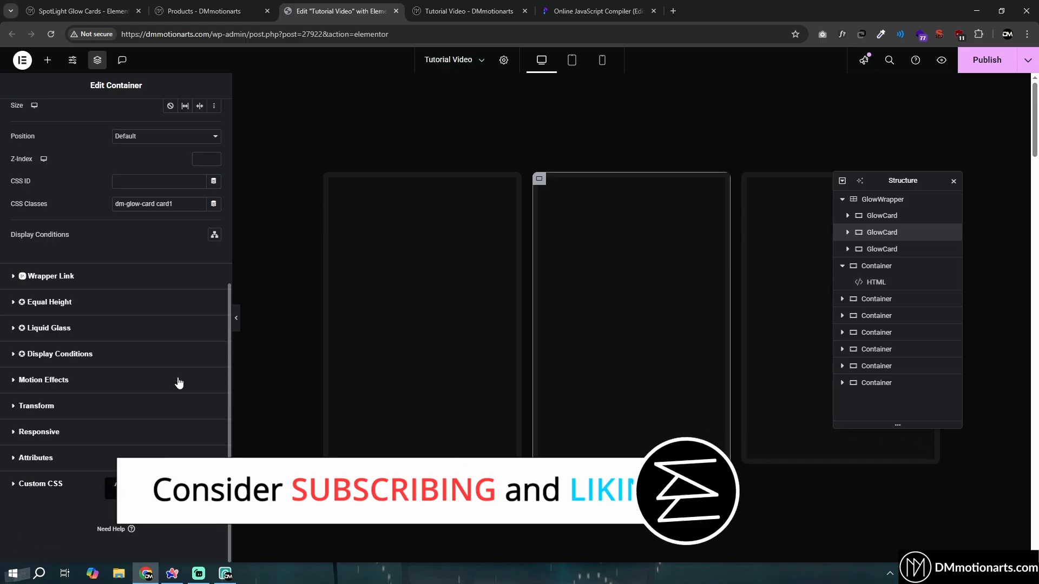
pyautogui.press('BackSpace')
pyautogui.write('2')
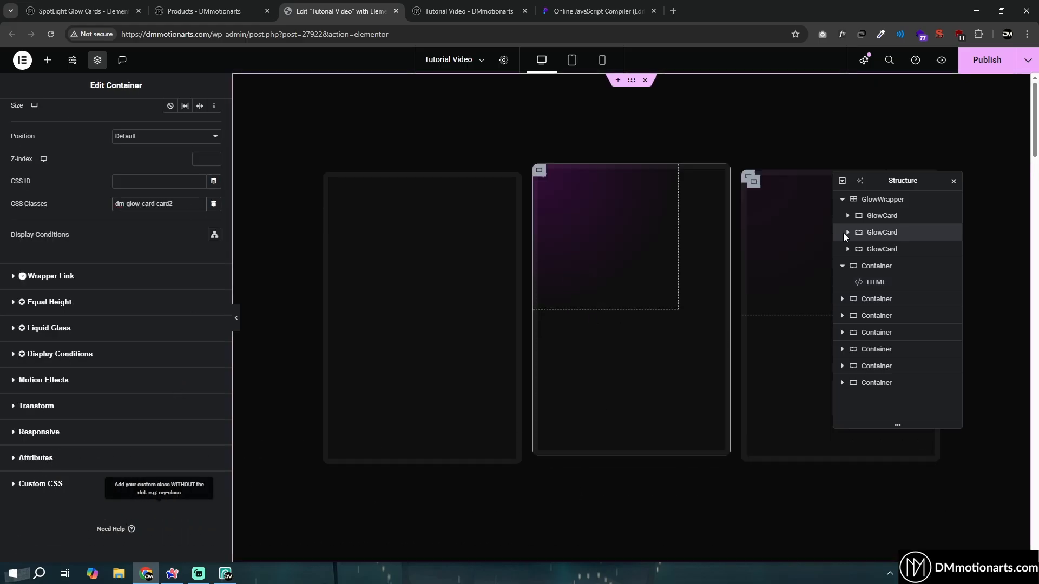
# Change the third GlowCard's CSS classes to dm-glow-card card3 and preview the page.
pyautogui.click(908, 250)
pyautogui.click(190, 115)
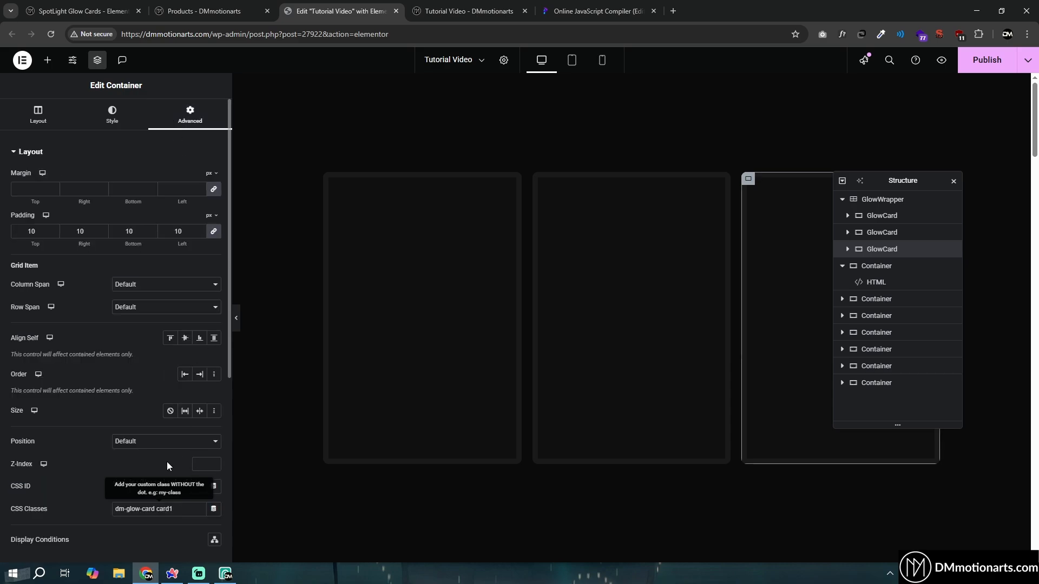
pyautogui.scroll(-4, 178, 343)
pyautogui.click(193, 293)
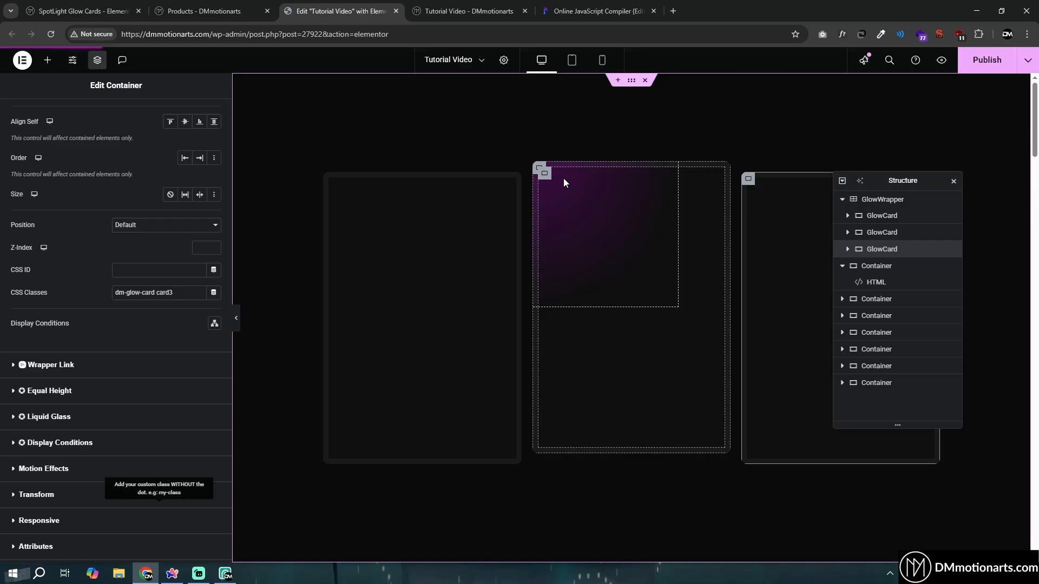
pyautogui.hotkey('ctrl', 'shift', 'p')
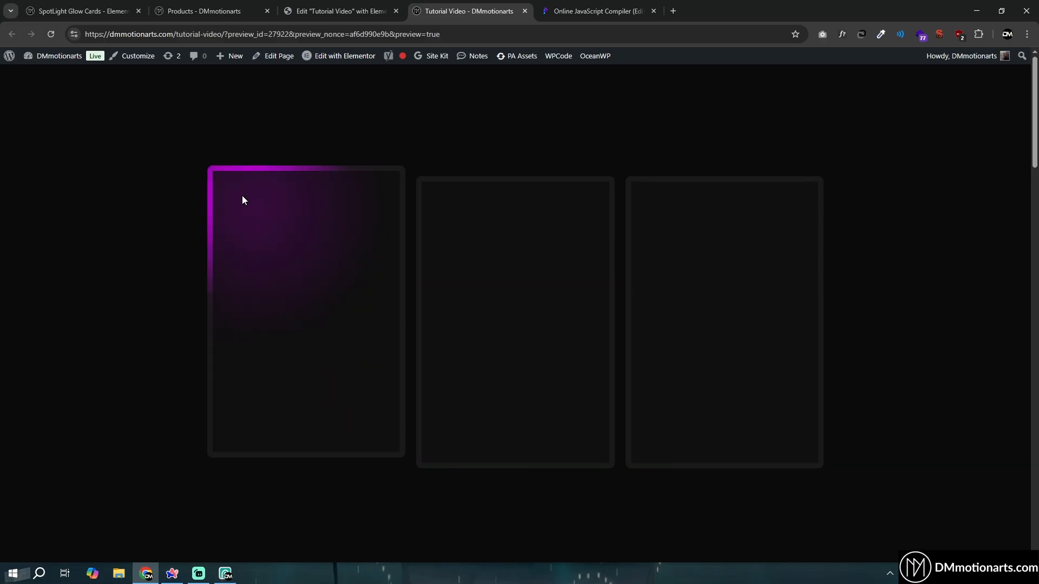
# Return to the Elementor editor and open the background style settings of the GlowyCircle inside the second GlowCard.
pyautogui.click(342, 11)
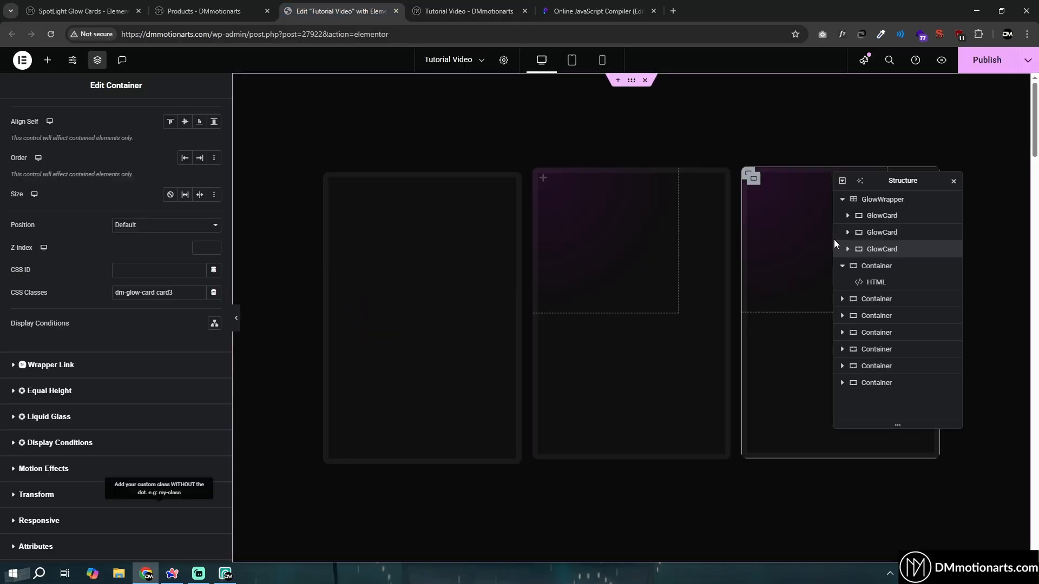
pyautogui.click(847, 232)
pyautogui.click(852, 249)
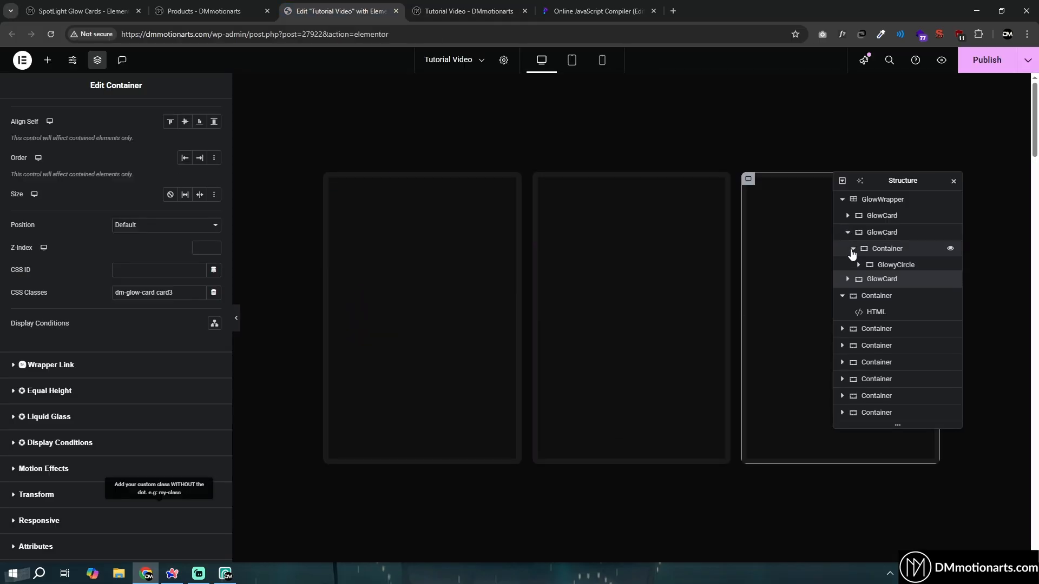
pyautogui.click(887, 264)
pyautogui.click(112, 121)
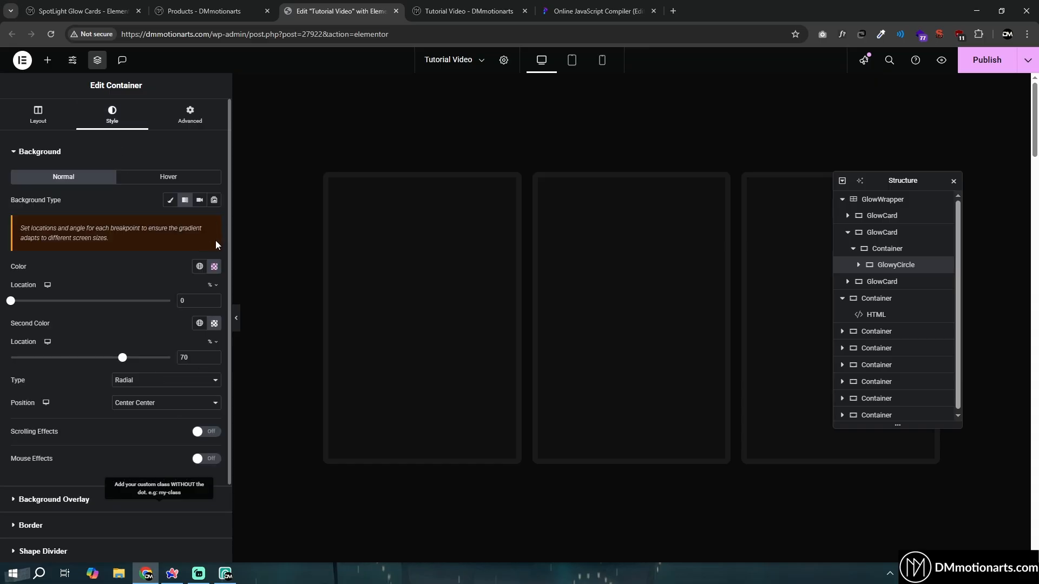
# Switch to the Programiz compiler and examine the .dm-glowy-circle rule, highlighting its height and width lines.
pyautogui.click(595, 11)
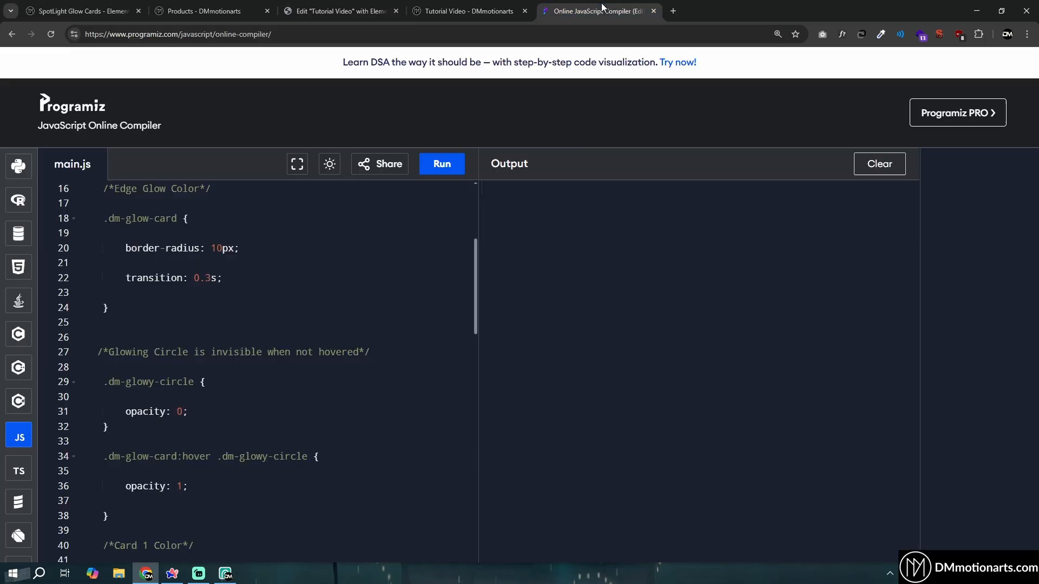
pyautogui.scroll(5, 318, 340)
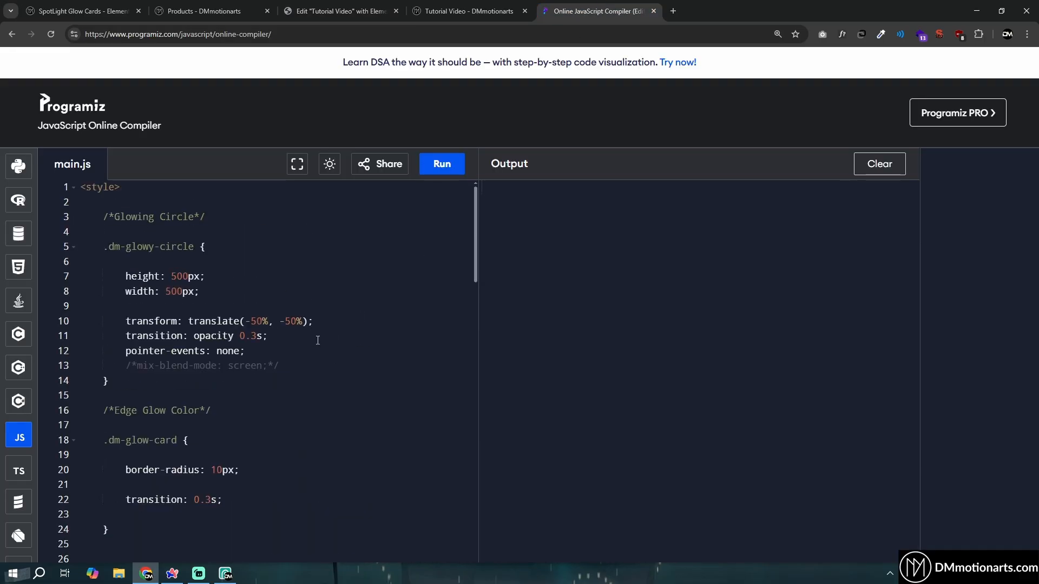
pyautogui.moveTo(117, 248); pyautogui.dragTo(209, 248)
pyautogui.click(209, 248)
pyautogui.moveTo(99, 247); pyautogui.dragTo(109, 395)
pyautogui.moveTo(121, 275); pyautogui.dragTo(244, 292)
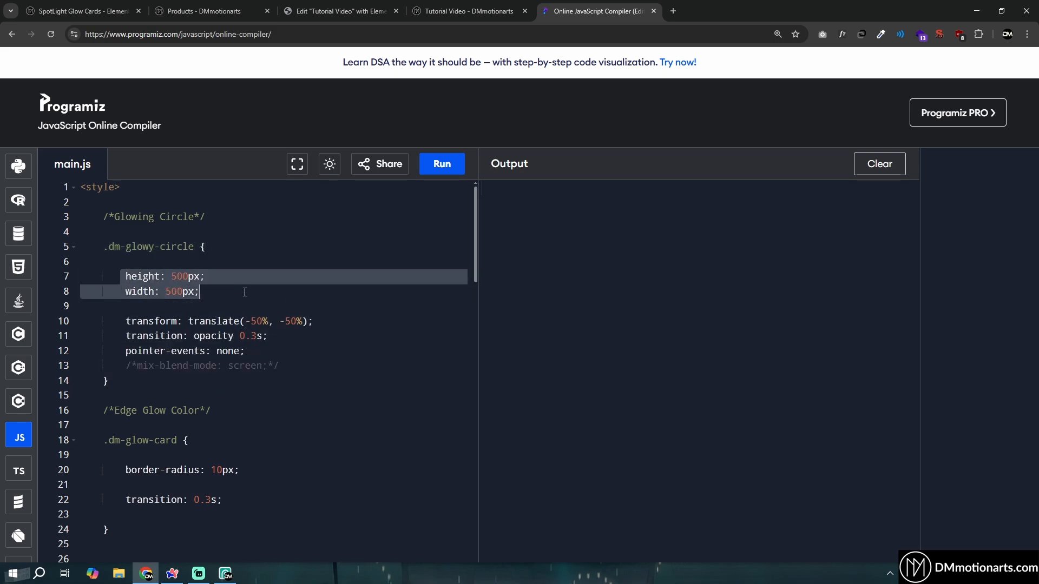
# Compare GlowyCircle's width and minimum height settings in Elementor with the height and width lines in the Programiz code.
pyautogui.click(340, 11)
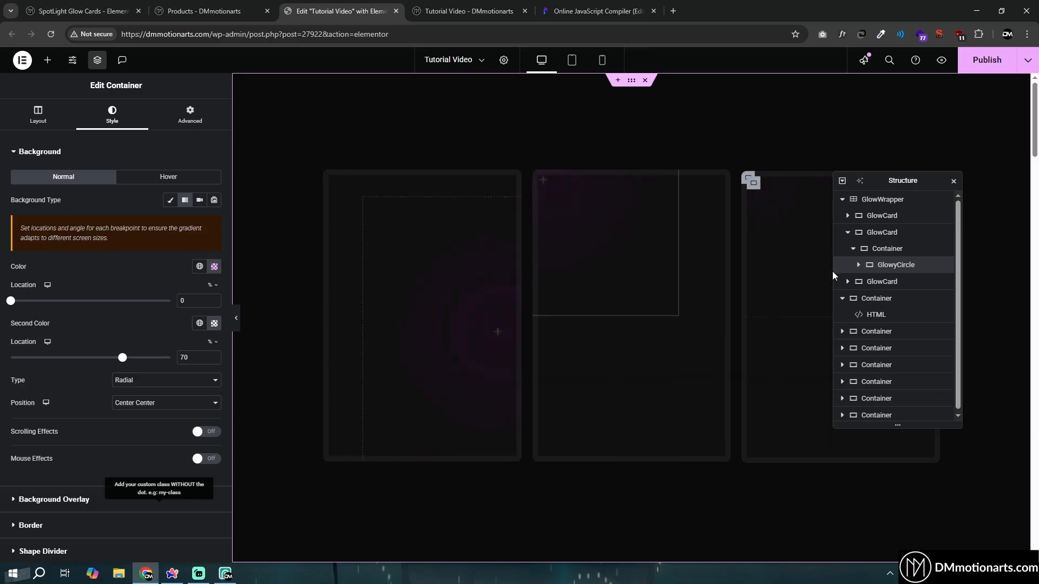
pyautogui.click(36, 114)
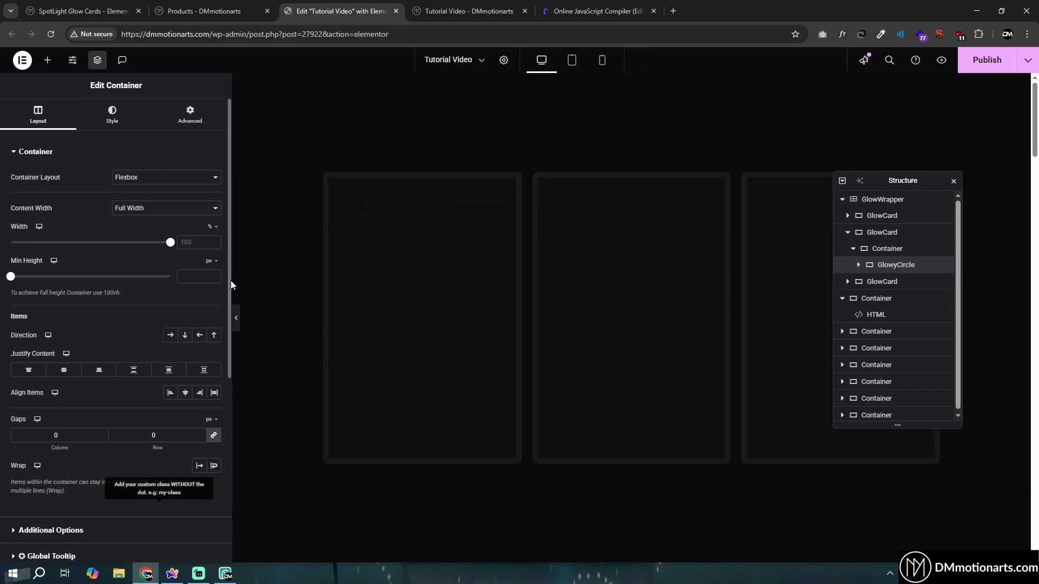
pyautogui.click(595, 10)
pyautogui.click(341, 11)
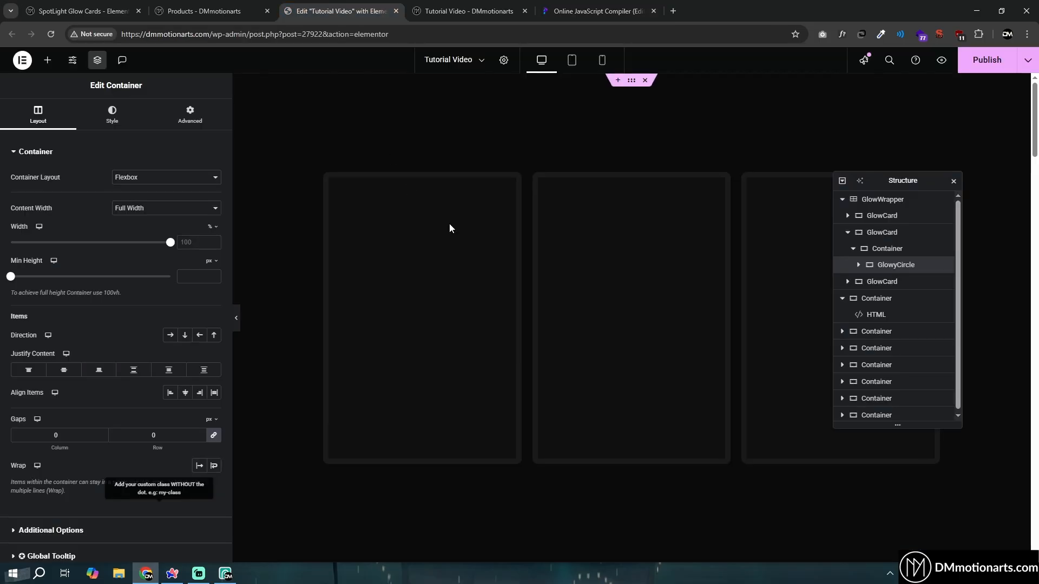
pyautogui.click(563, 8)
pyautogui.moveTo(126, 276); pyautogui.dragTo(200, 291)
pyautogui.click(340, 11)
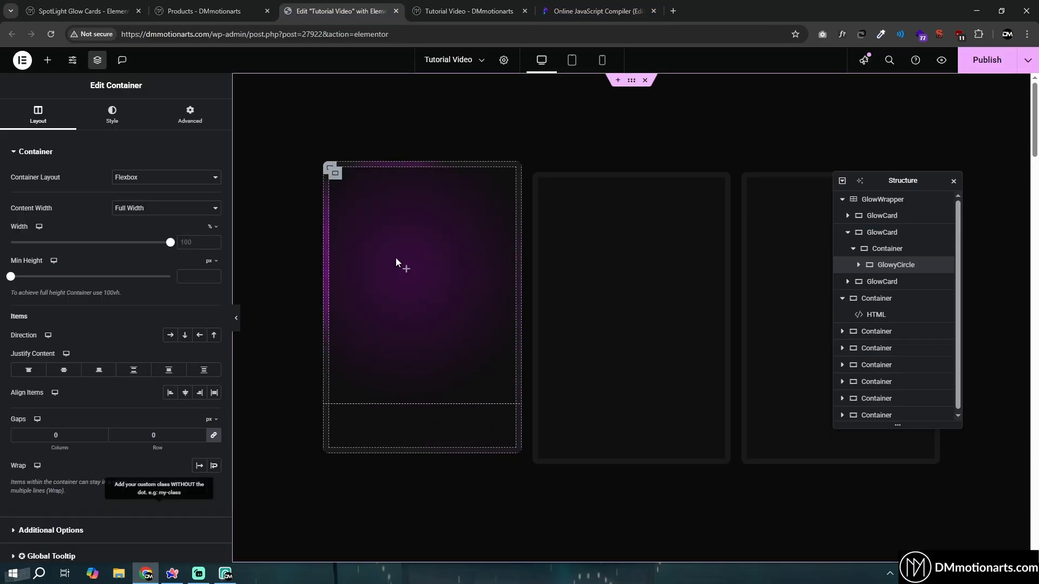
# Switch to the Programiz compiler and examine the transform, transition and pointer-events lines of the .dm-glowy-circle rule.
pyautogui.click(544, 11)
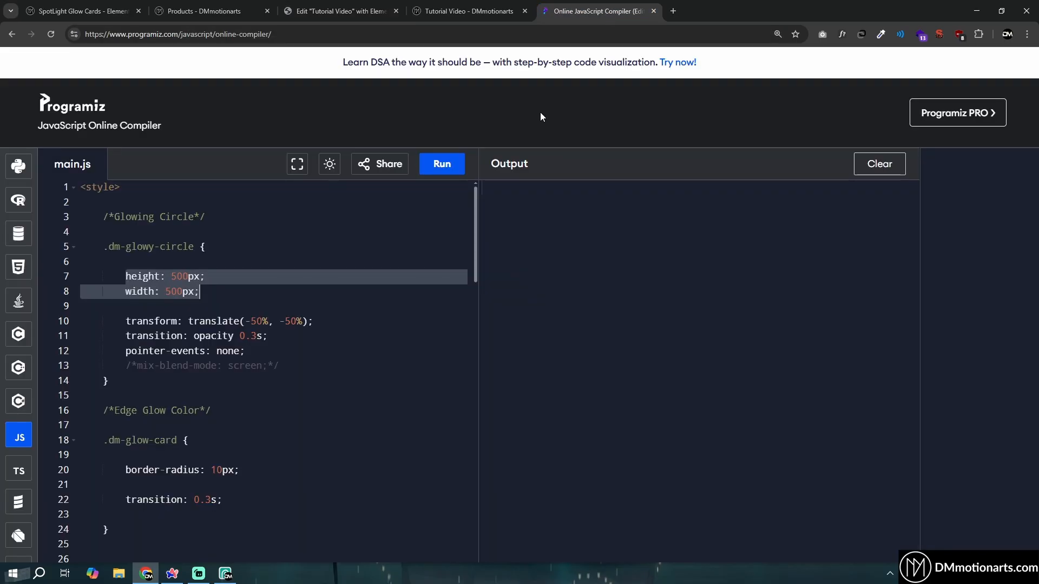
pyautogui.scroll(-3, 290, 293)
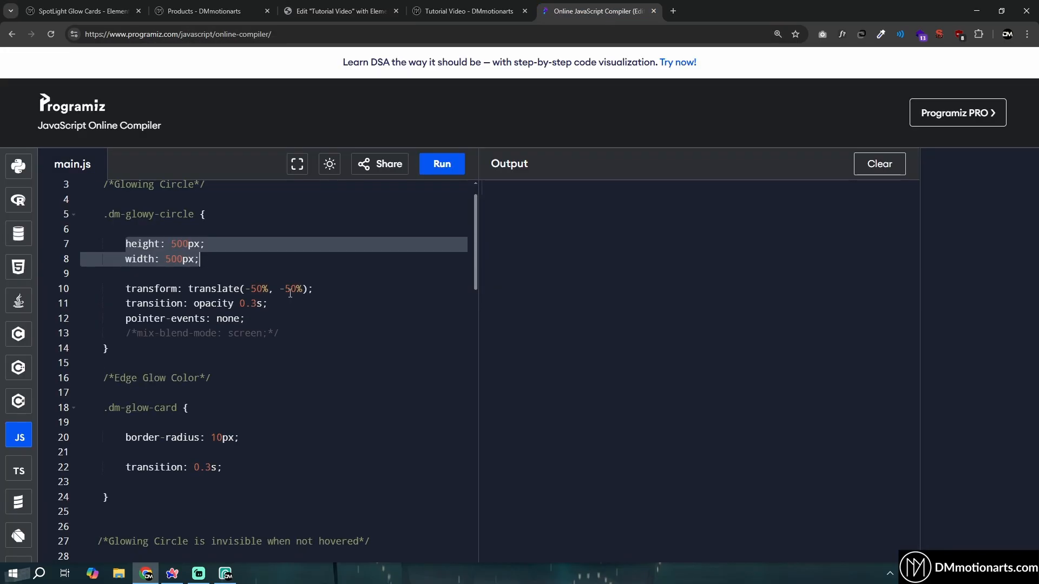
pyautogui.scroll(2, 115, 293)
pyautogui.moveTo(124, 286); pyautogui.dragTo(280, 290)
pyautogui.click(280, 289)
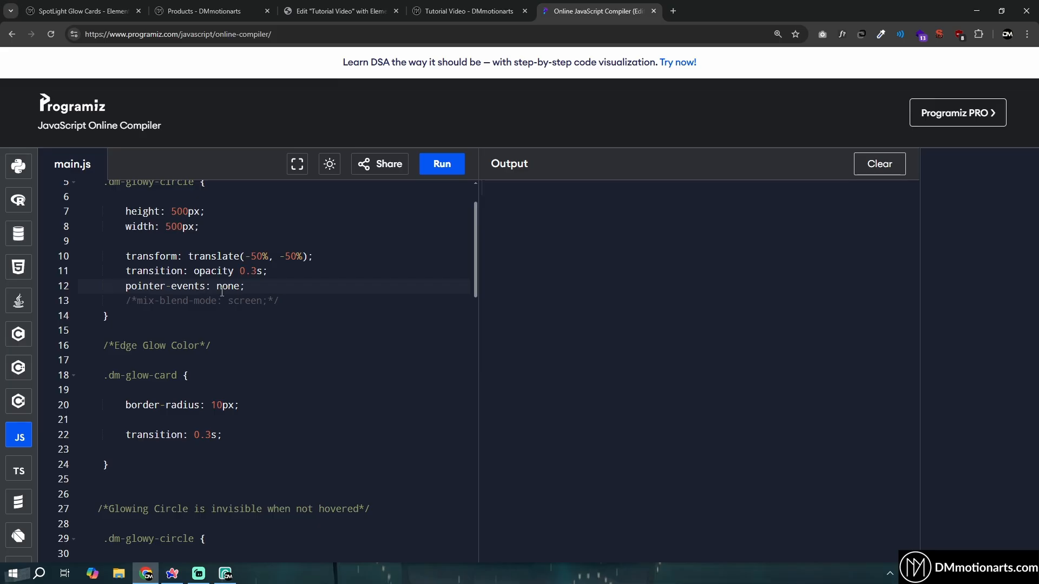
pyautogui.moveTo(120, 286); pyautogui.dragTo(252, 283)
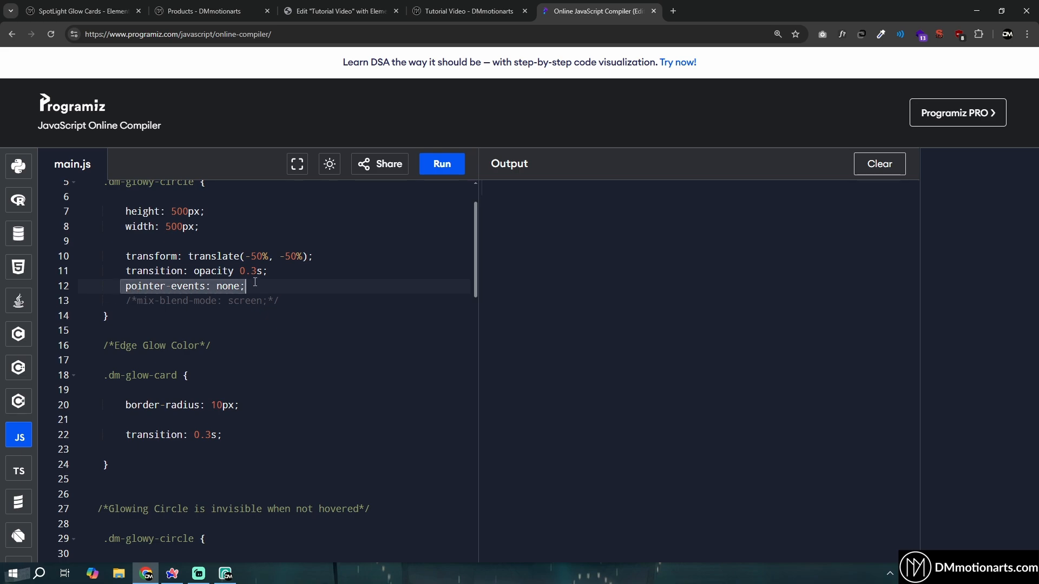
pyautogui.click(255, 281)
# Examine the border-radius line in the .dm-glow-card rule under the Edge Glow Color comment.
pyautogui.scroll(-1, 157, 331)
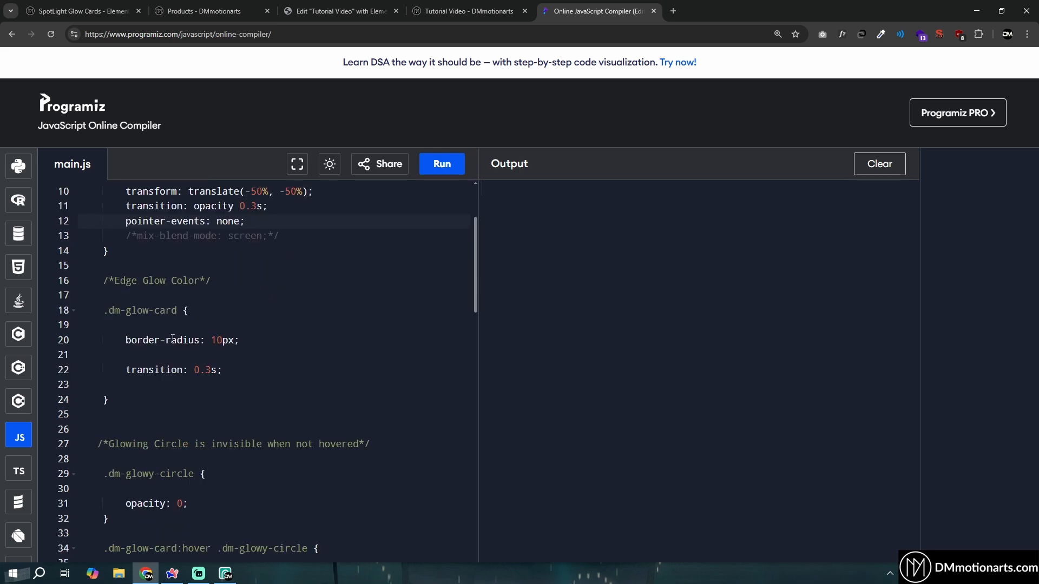
pyautogui.scroll(-1, 179, 326)
pyautogui.moveTo(125, 302); pyautogui.dragTo(262, 304)
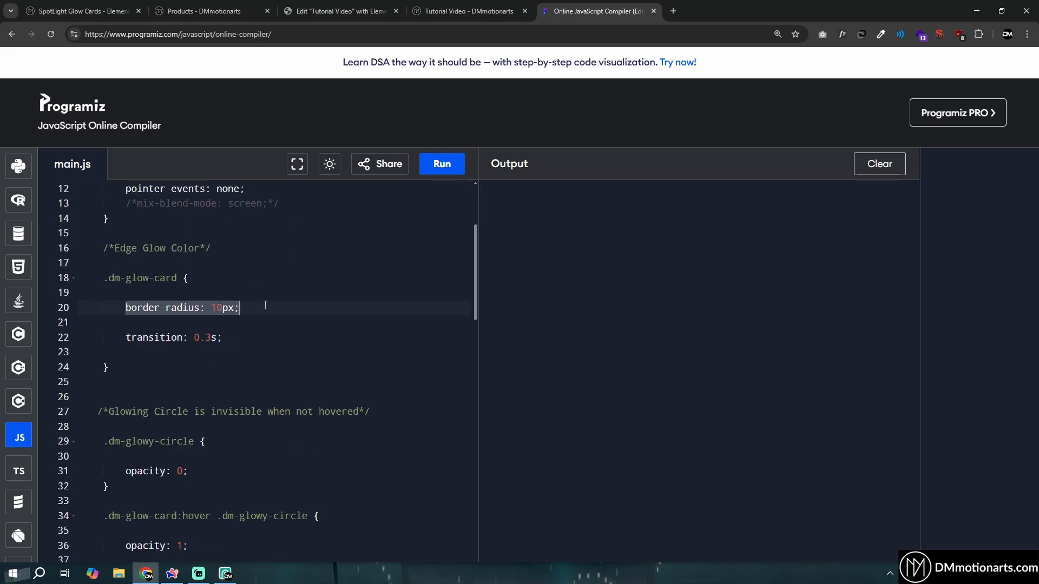
pyautogui.click(262, 306)
# Compare the first GlowCard's border radius settings in Elementor with the border-radius line in the Programiz code.
pyautogui.click(301, 10)
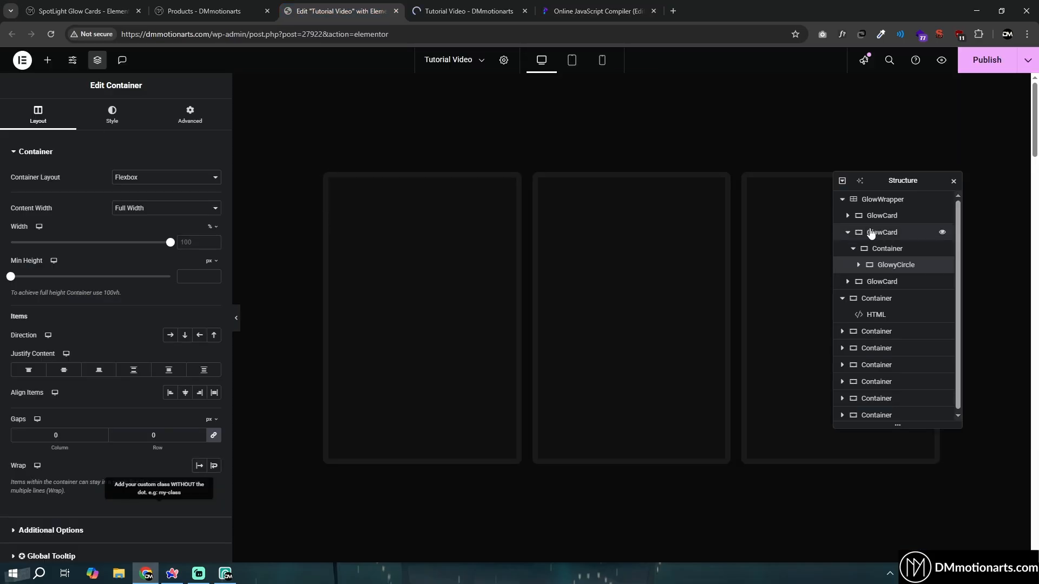
pyautogui.click(111, 114)
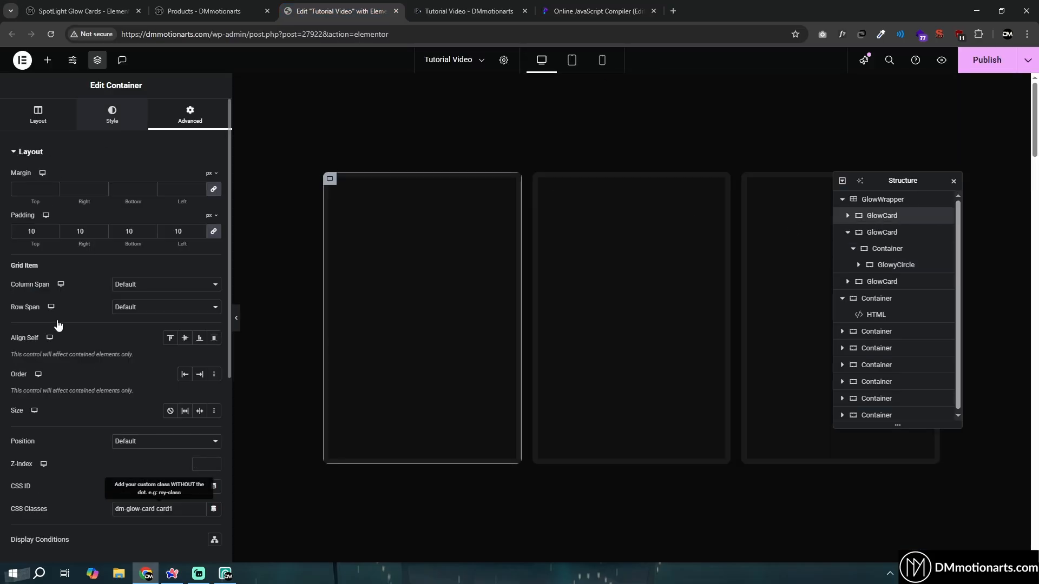
pyautogui.click(30, 431)
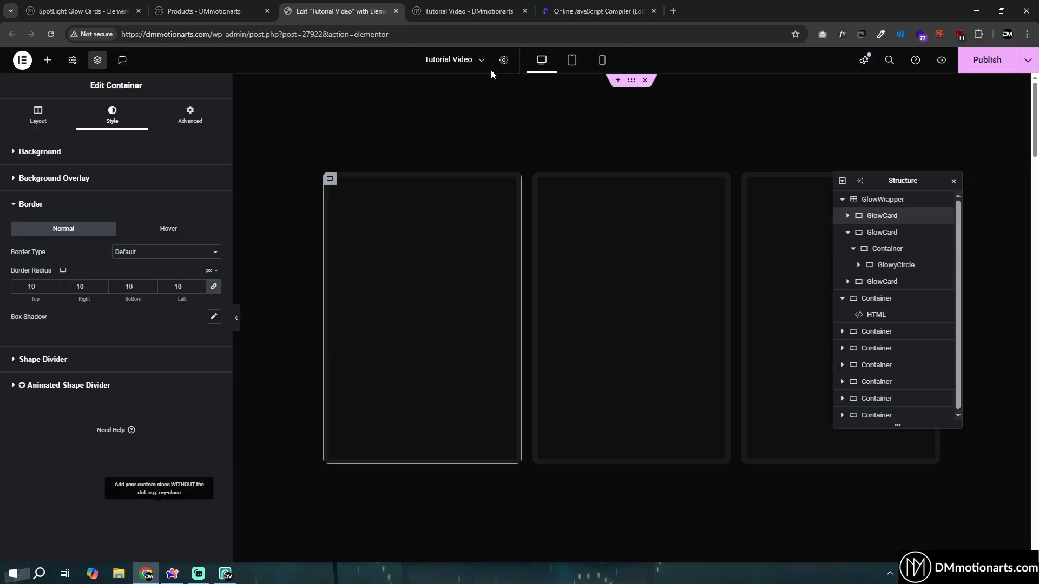
pyautogui.click(595, 10)
pyautogui.moveTo(212, 310); pyautogui.dragTo(251, 309)
pyautogui.click(243, 307)
pyautogui.click(255, 309)
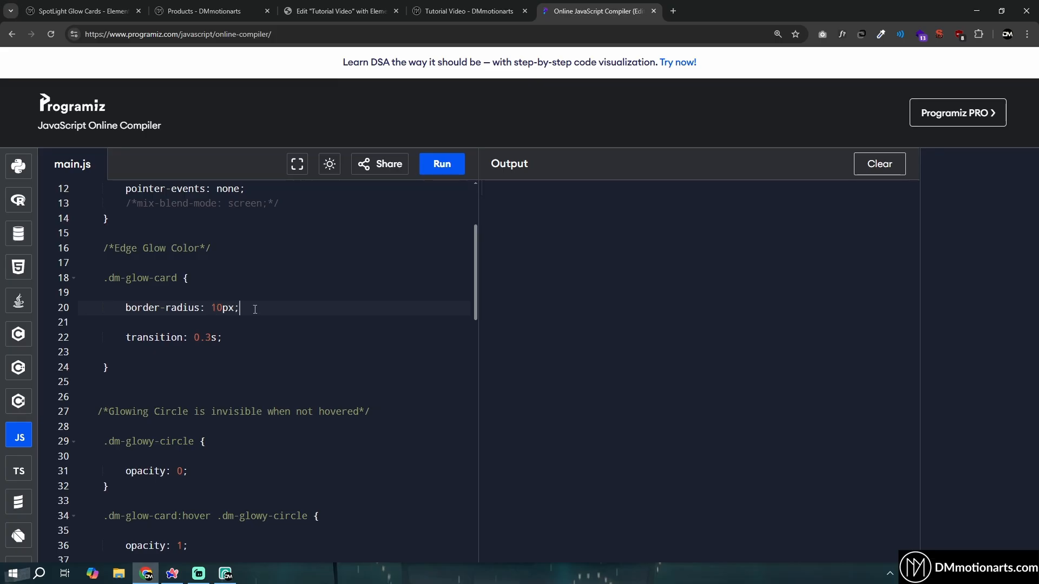
# Examine the opacity rules that hide the glowing circle and reveal it when .dm-glow-card is hovered.
pyautogui.scroll(-3, 255, 310)
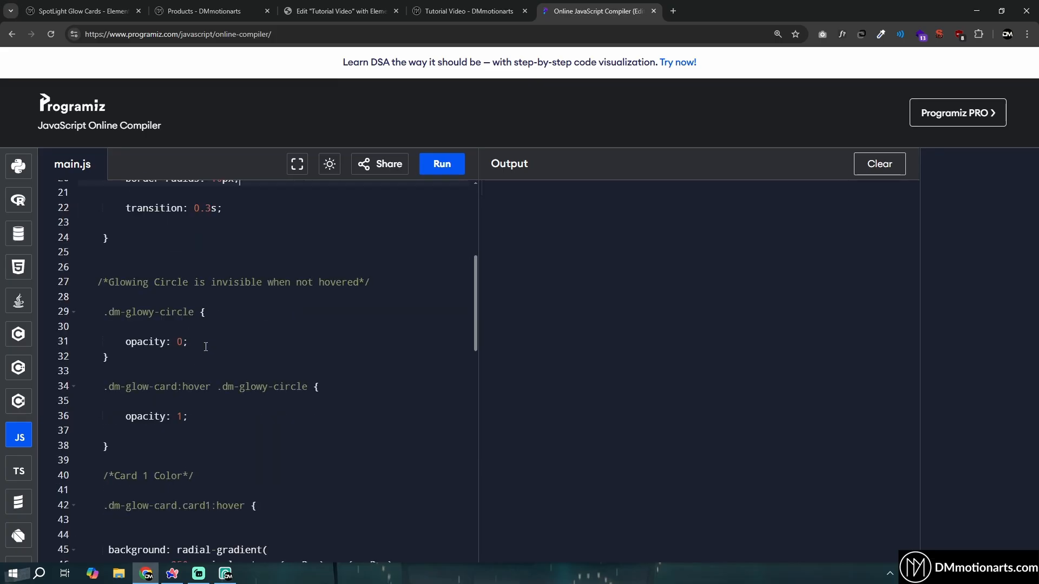
pyautogui.moveTo(95, 256); pyautogui.dragTo(261, 413)
pyautogui.click(228, 417)
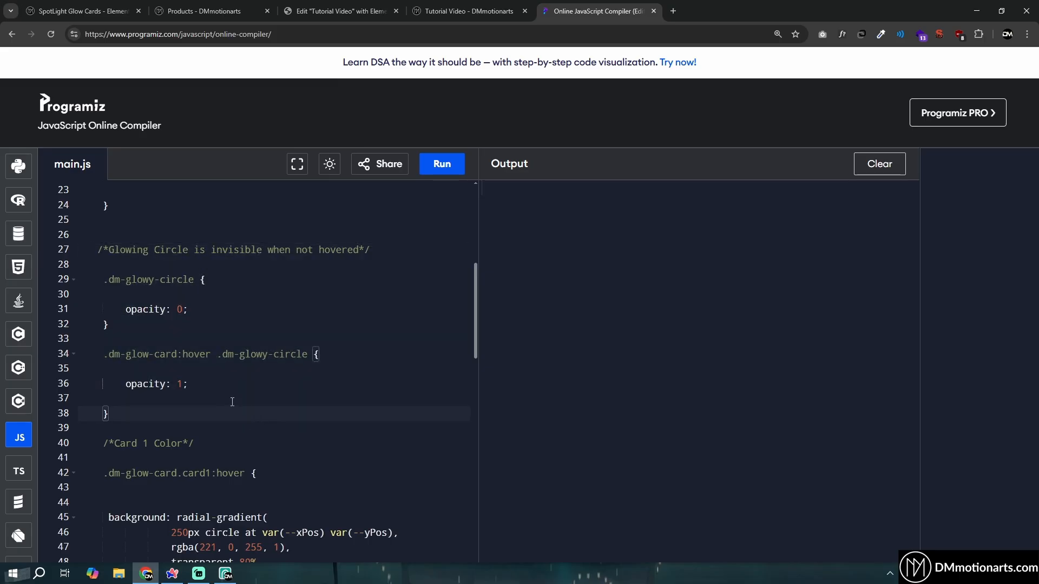
# Examine the Card 1 Color section, highlighting its comment, the .dm-glow-card.card1:hover selector and the radial-gradient background.
pyautogui.scroll(-2, 232, 401)
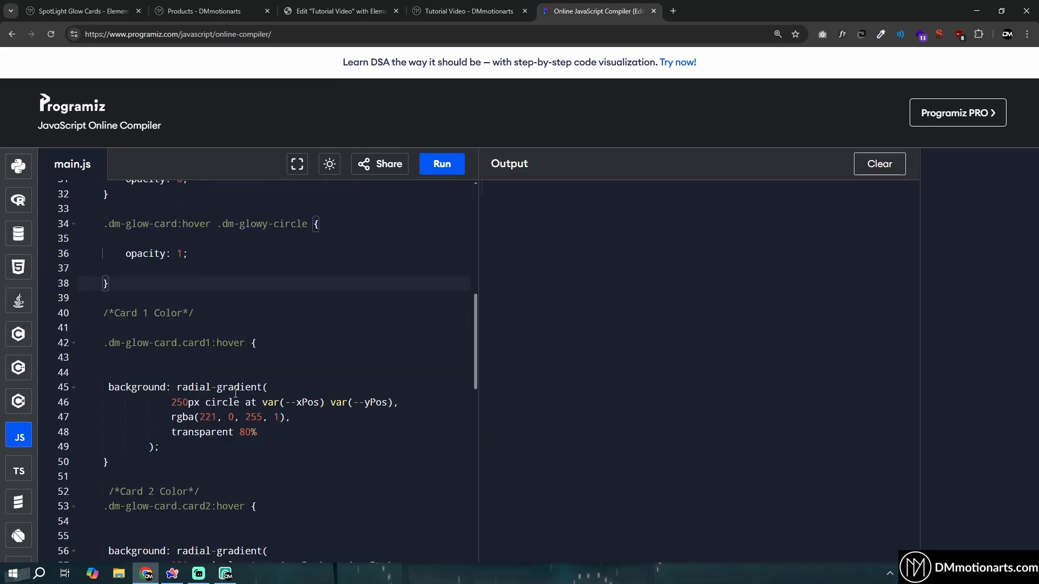
pyautogui.scroll(-1, 237, 388)
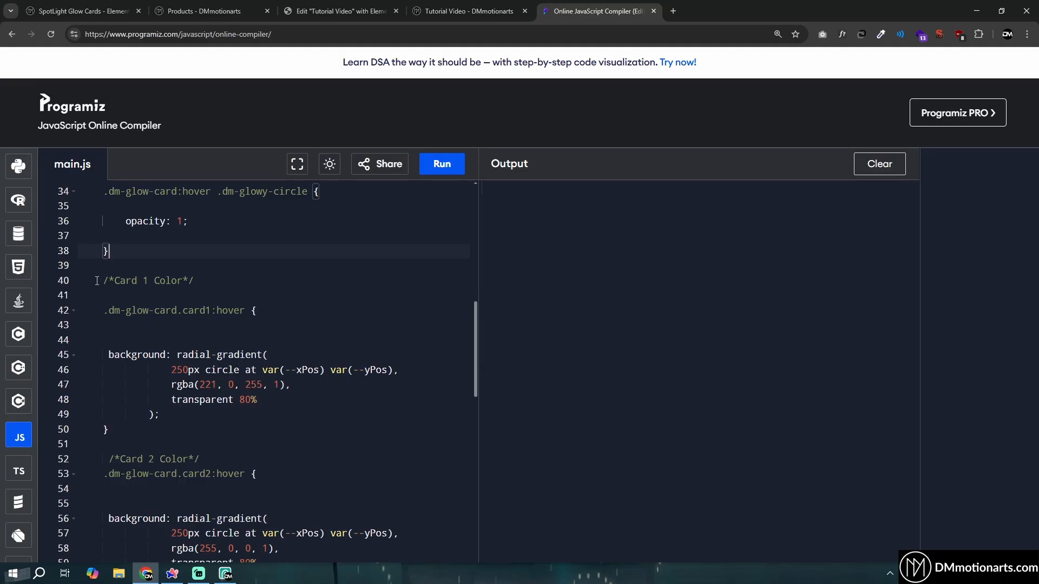
pyautogui.moveTo(97, 280); pyautogui.dragTo(204, 275)
pyautogui.click(205, 275)
pyautogui.moveTo(102, 312); pyautogui.dragTo(246, 310)
pyautogui.click(178, 311)
pyautogui.moveTo(97, 354); pyautogui.dragTo(441, 430)
pyautogui.click(442, 422)
pyautogui.moveTo(110, 309); pyautogui.dragTo(242, 431)
pyautogui.click(243, 431)
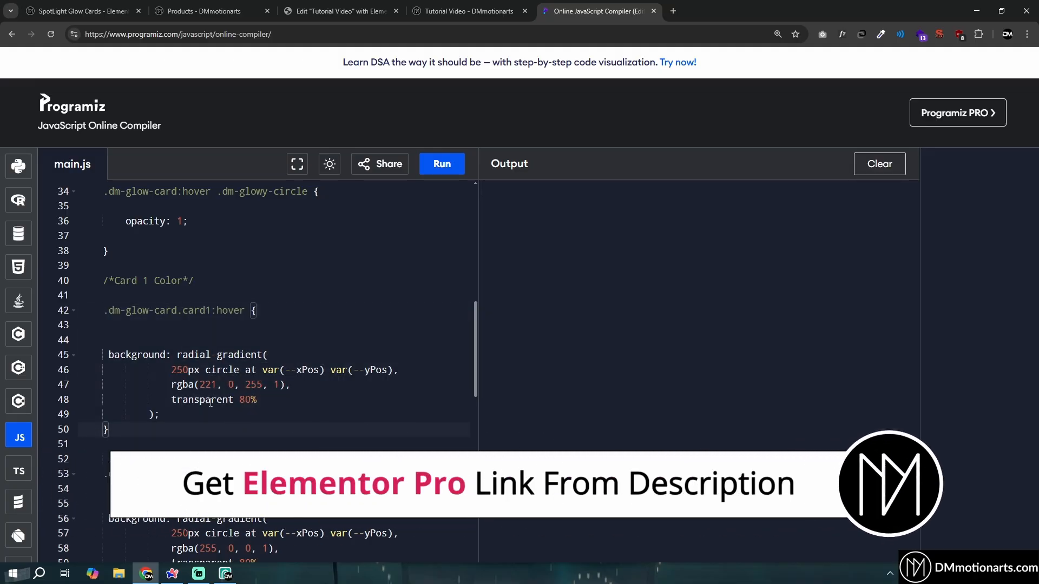
# Compare card1's radial-gradient and its 250px circle size in the code with the edge glow on the preview page.
pyautogui.click(416, 9)
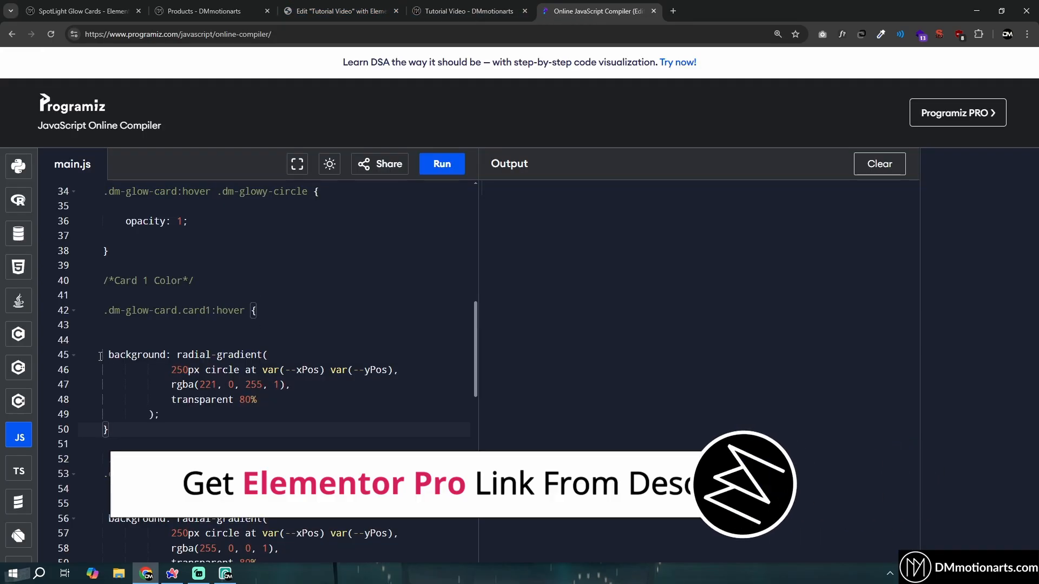
pyautogui.moveTo(98, 355); pyautogui.dragTo(225, 418)
pyautogui.click(225, 418)
pyautogui.scroll(-1, 224, 393)
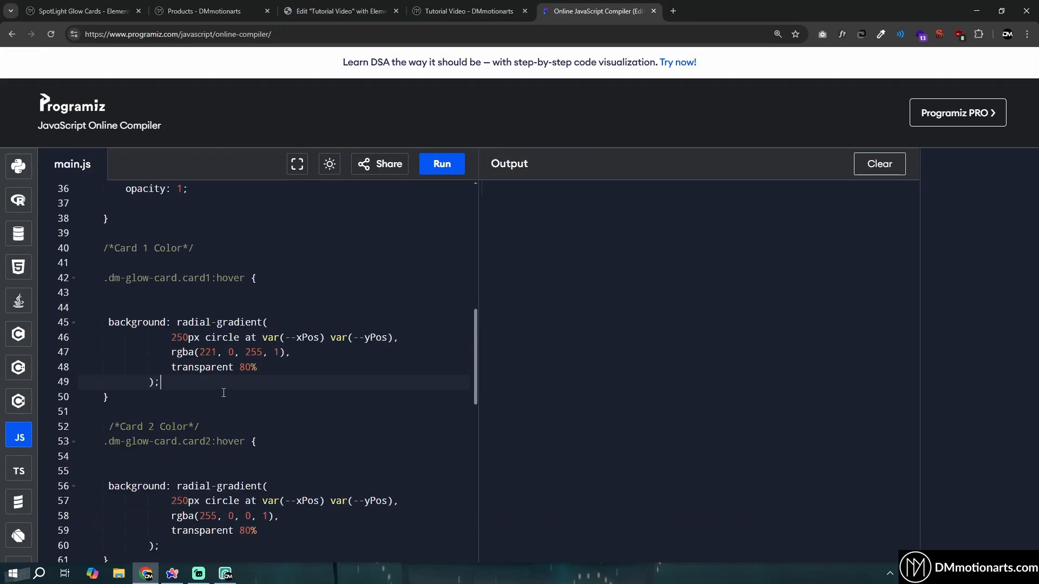
pyautogui.moveTo(174, 332); pyautogui.dragTo(189, 334)
pyautogui.click(178, 337)
pyautogui.click(176, 332)
pyautogui.click(469, 10)
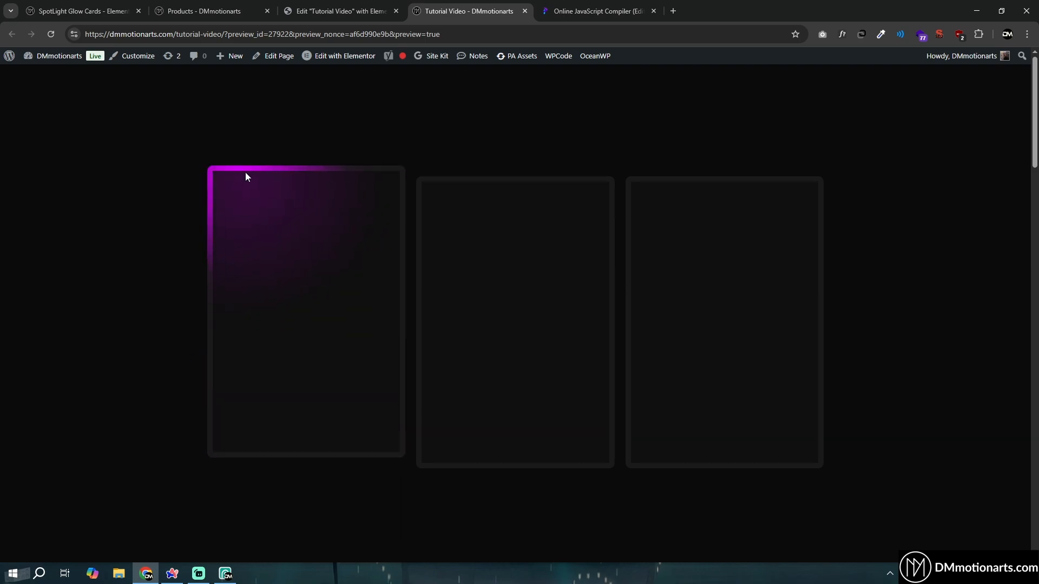
pyautogui.click(615, 6)
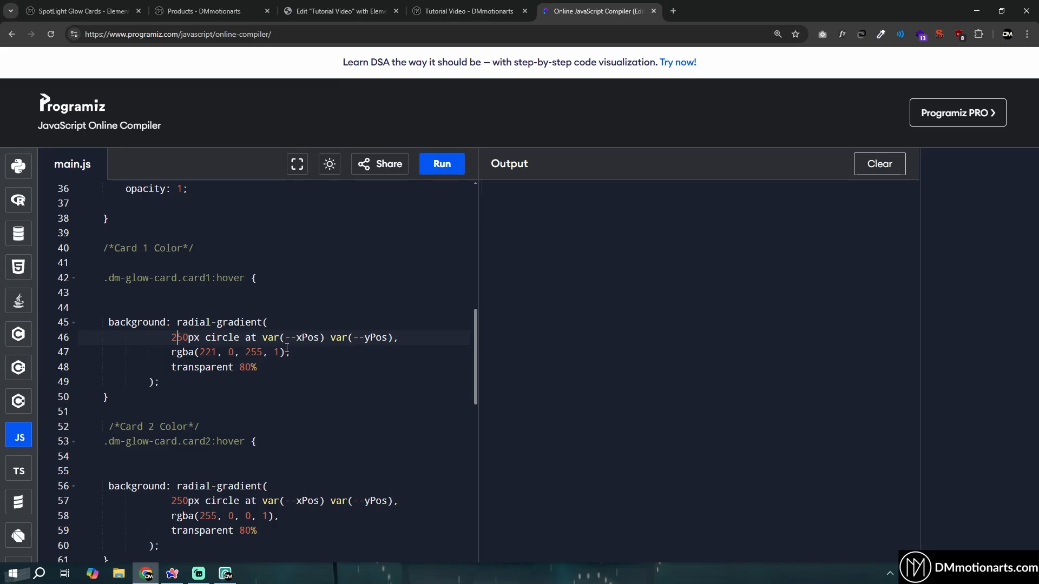
# Examine the rgba colour line of card1's radial-gradient, including its alpha value.
pyautogui.scroll(-1, 292, 348)
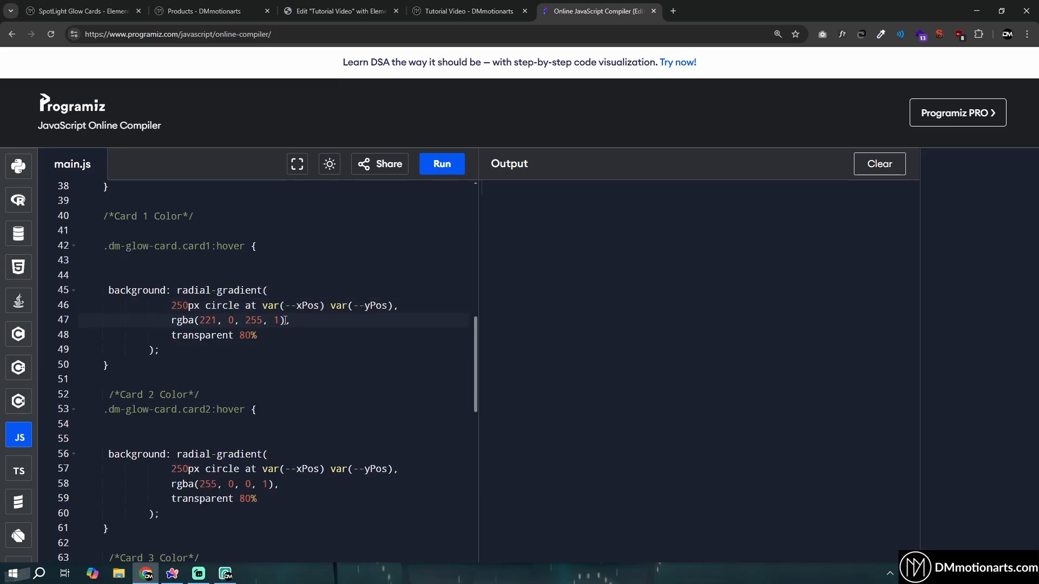
pyautogui.moveTo(283, 320); pyautogui.dragTo(148, 320)
pyautogui.click(174, 320)
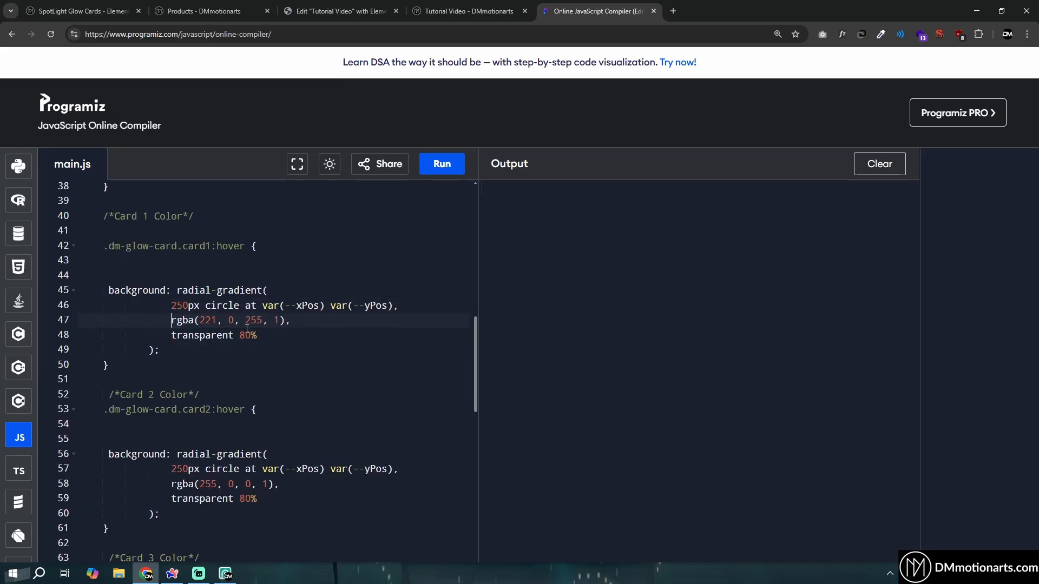
pyautogui.keyDown('shift'); pyautogui.click(286, 321); pyautogui.keyUp('shift')
pyautogui.click(205, 323)
pyautogui.doubleClick(276, 321)
pyautogui.click(292, 333)
# Examine the transparent 80% stop of card1's radial-gradient.
pyautogui.moveTo(241, 338); pyautogui.dragTo(265, 306)
pyautogui.click(259, 337)
pyautogui.click(262, 335)
pyautogui.scroll(-1, 256, 323)
pyautogui.click(267, 315)
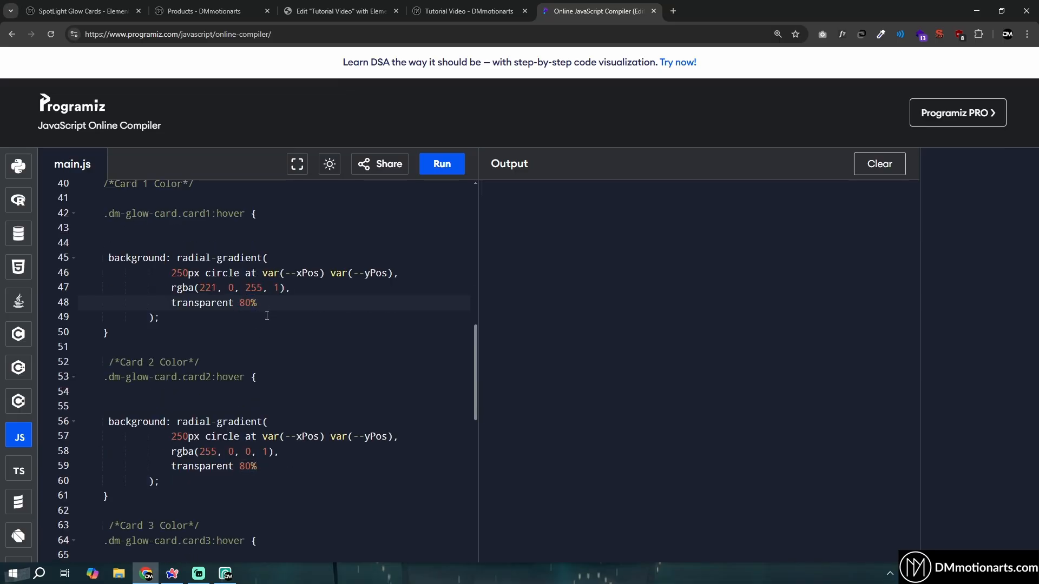
# Review the Card 2 and Card 3 colour rules and highlight the card class name in each card's hover selector.
pyautogui.scroll(-1, 267, 317)
pyautogui.moveTo(104, 332); pyautogui.dragTo(190, 450)
pyautogui.scroll(-1, 191, 437)
pyautogui.moveTo(117, 447); pyautogui.dragTo(189, 522)
pyautogui.scroll(2, 216, 336)
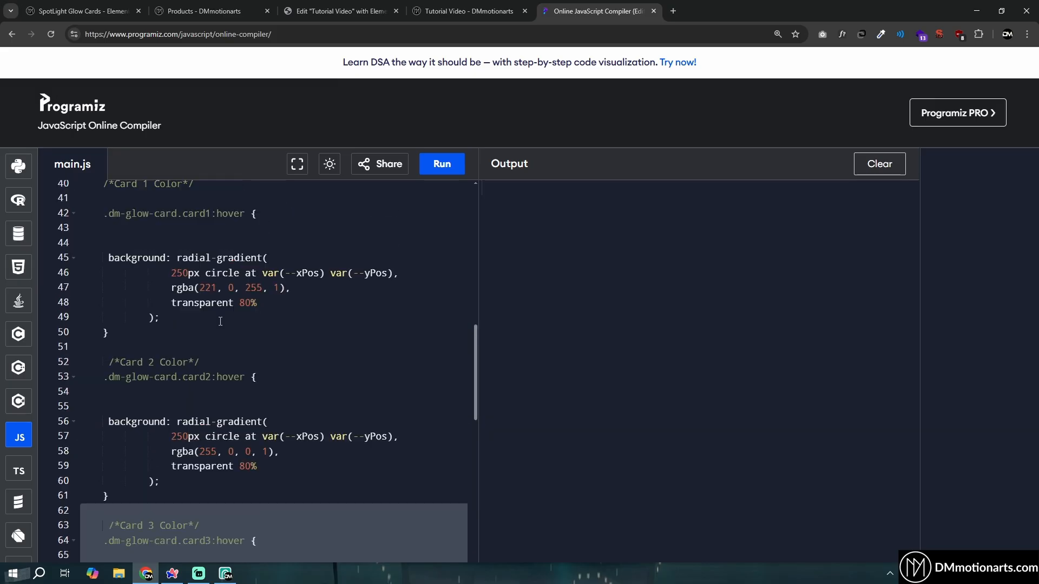
pyautogui.moveTo(183, 214); pyautogui.dragTo(206, 214)
pyautogui.scroll(-1, 208, 322)
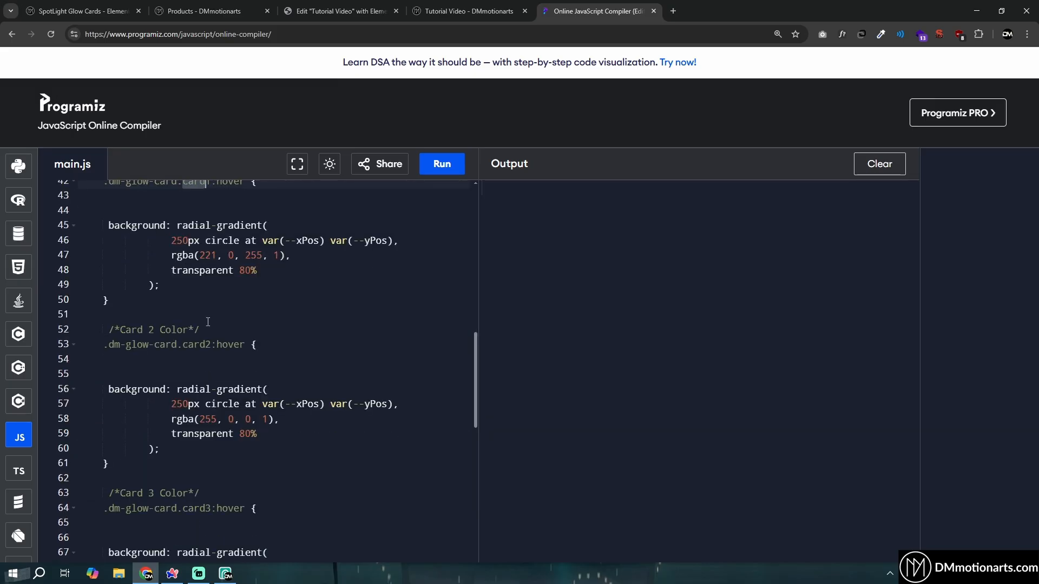
pyautogui.moveTo(182, 345); pyautogui.dragTo(206, 345)
pyautogui.scroll(-1, 193, 437)
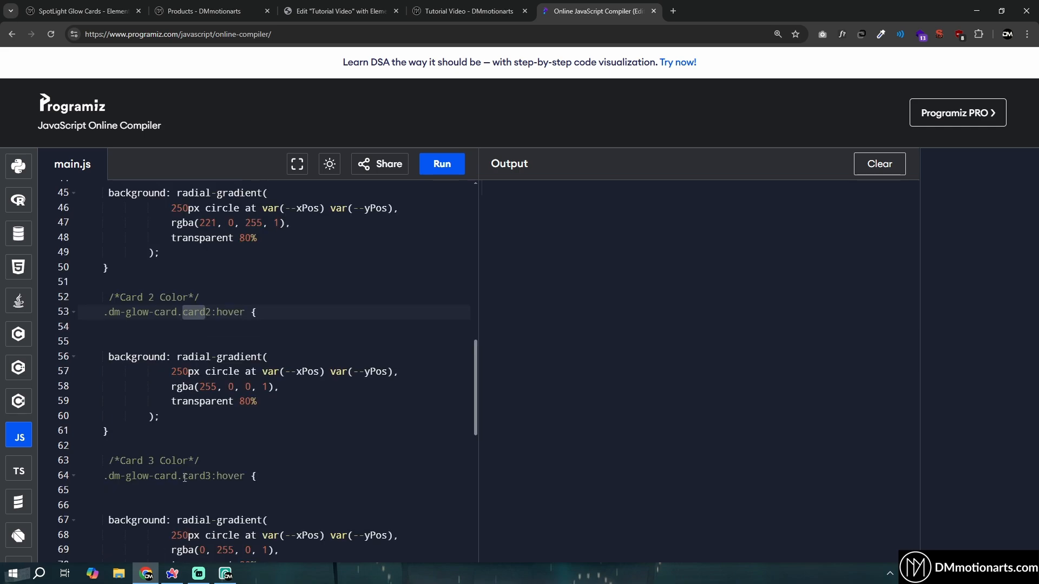
pyautogui.moveTo(183, 476); pyautogui.dragTo(211, 476)
# Duplicate the Card 3 Color rule below itself and change the copy's selector to .dm-glow-card.card4:hover.
pyautogui.scroll(-5, 193, 476)
pyautogui.moveTo(110, 367); pyautogui.dragTo(110, 225)
pyautogui.hotkey('ctrl', 'c')
pyautogui.click(125, 373)
pyautogui.press('Return')
pyautogui.press('Return')
pyautogui.hotkey('ctrl', 'v')
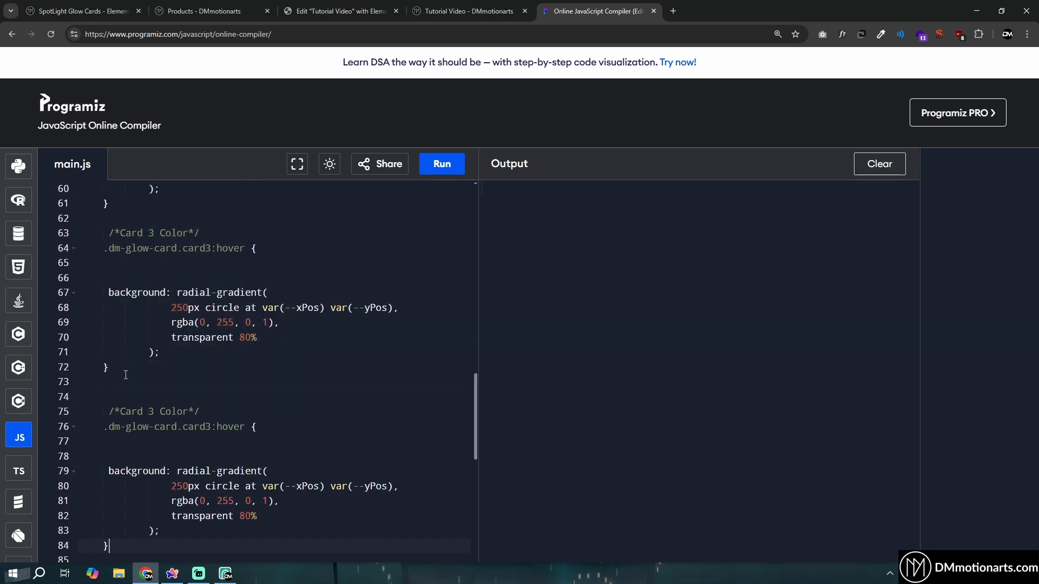
pyautogui.click(210, 433)
pyautogui.press('BackSpace')
pyautogui.write('4')
pyautogui.scroll(-1, 224, 388)
# Return to the Elementor editor and check the CSS classes of the second GlowCard and its GlowyCircle.
pyautogui.click(341, 10)
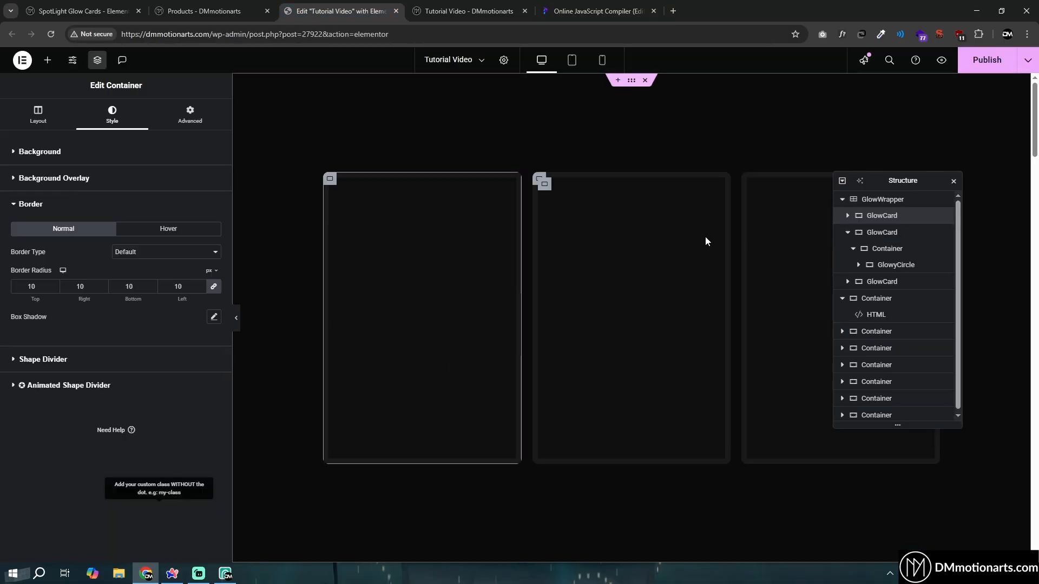
pyautogui.click(892, 265)
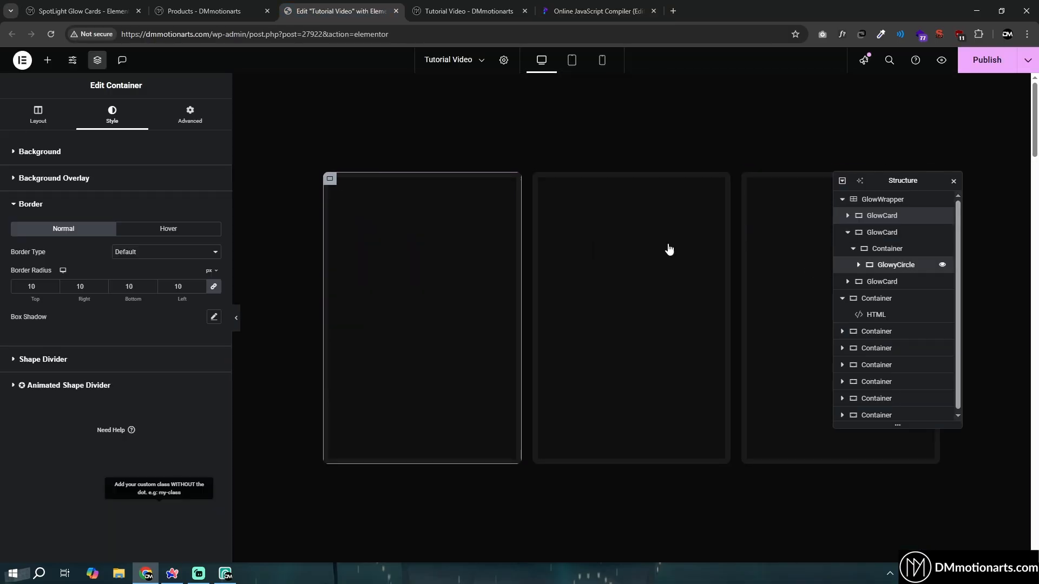
pyautogui.click(190, 115)
pyautogui.scroll(-2, 162, 381)
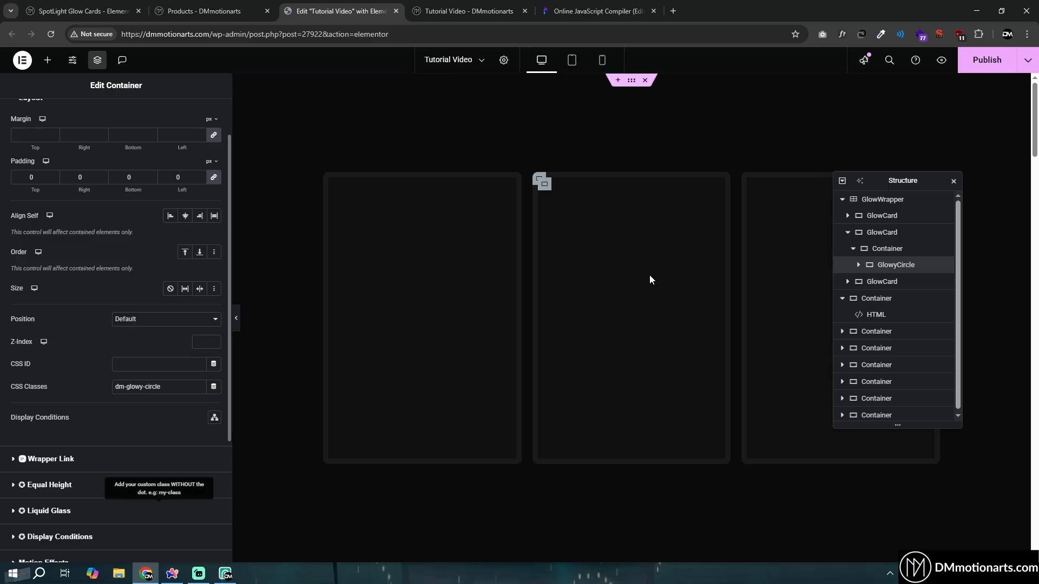
pyautogui.click(882, 232)
pyautogui.scroll(-5, 176, 422)
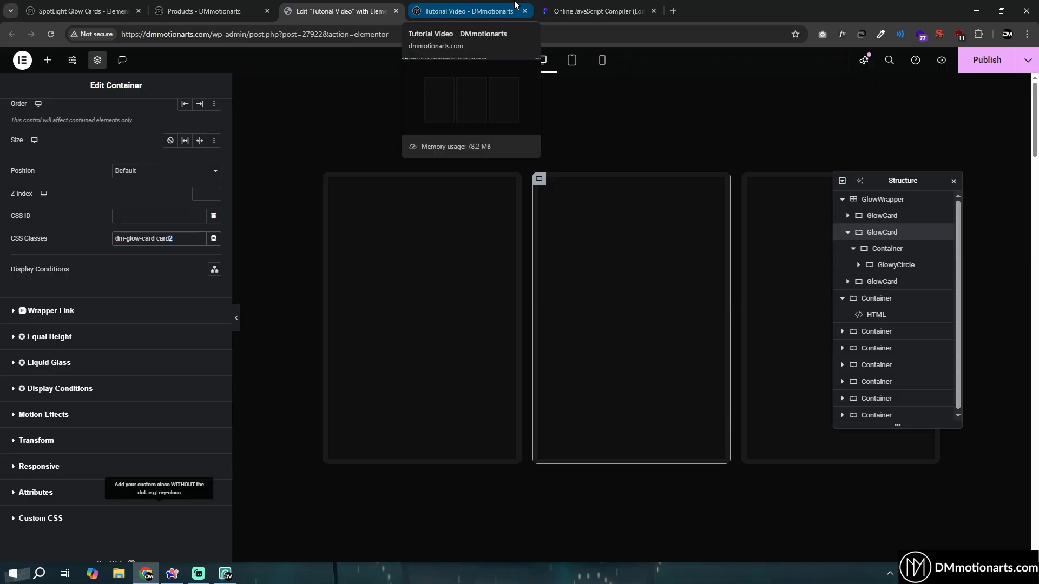
# Examine the Move Card Up on Hover rule in the Programiz code and compare it with the preview page's hover movement.
pyautogui.click(583, 7)
pyautogui.scroll(-3, 203, 393)
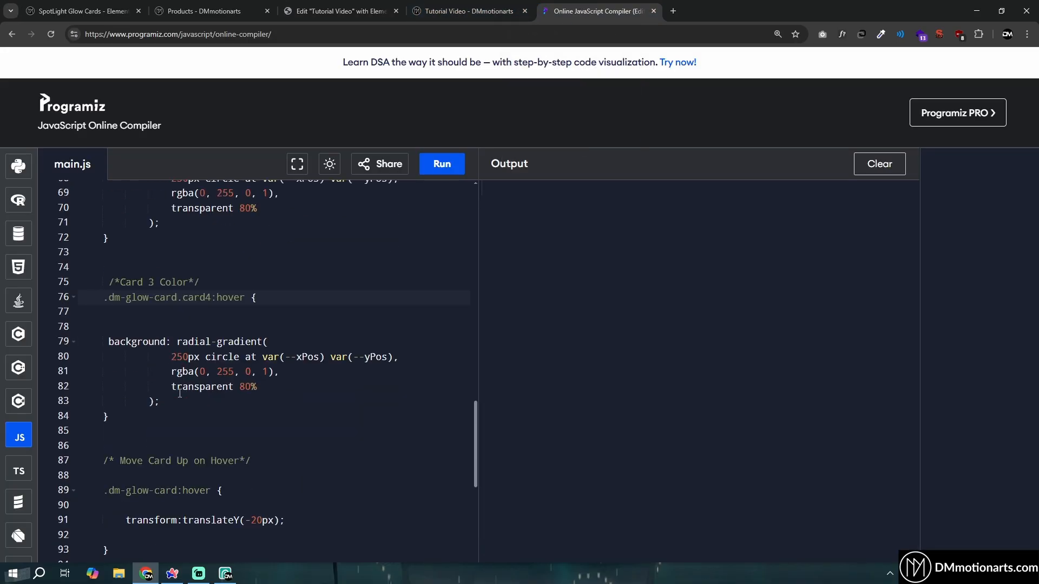
pyautogui.scroll(-3, 215, 375)
pyautogui.moveTo(111, 387); pyautogui.dragTo(104, 297)
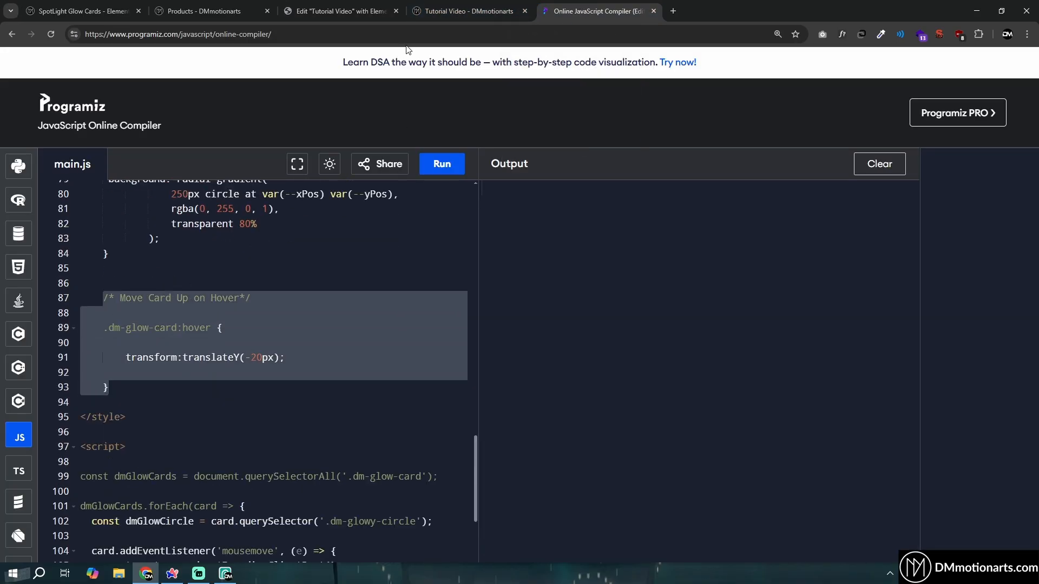
pyautogui.click(426, 18)
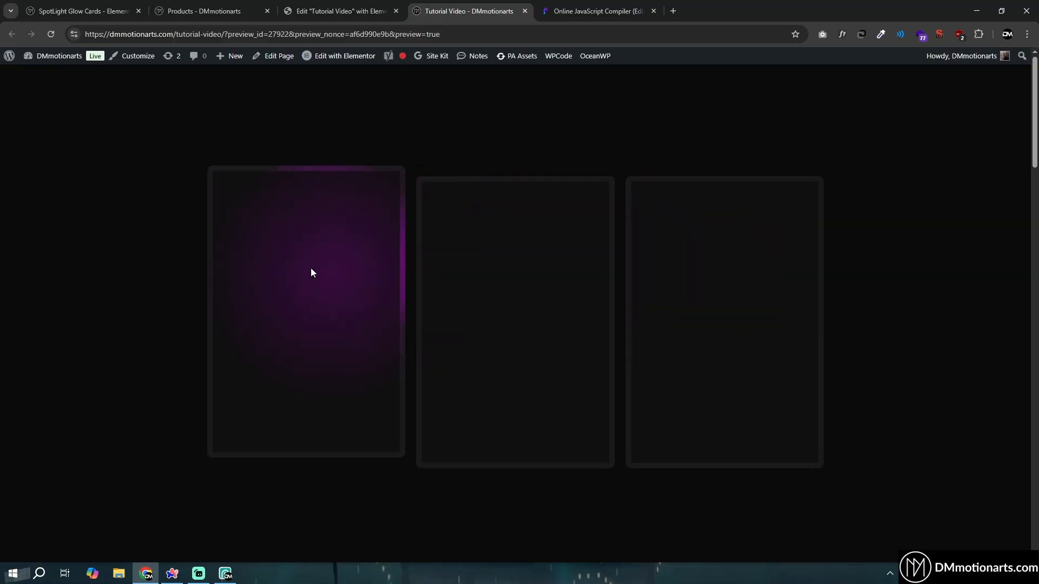
pyautogui.click(615, 7)
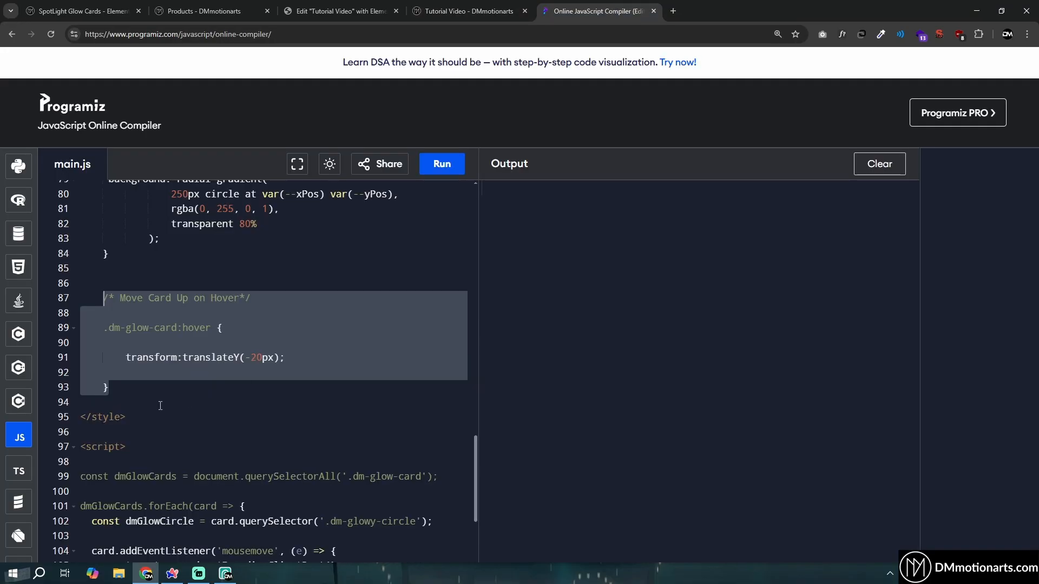
pyautogui.click(157, 391)
pyautogui.keyDown('shift'); pyautogui.click(102, 299); pyautogui.keyUp('shift')
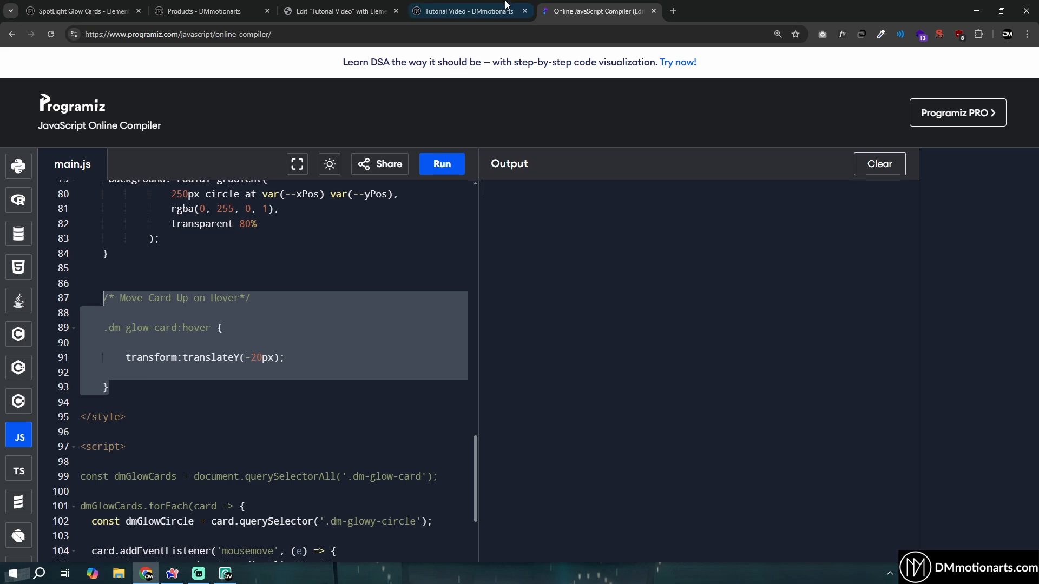
# Recheck the card hover movement in the preview and highlight the transform:translateY(-20px) line of the Move Card Up on Hover rule in Programiz.
pyautogui.click(466, 11)
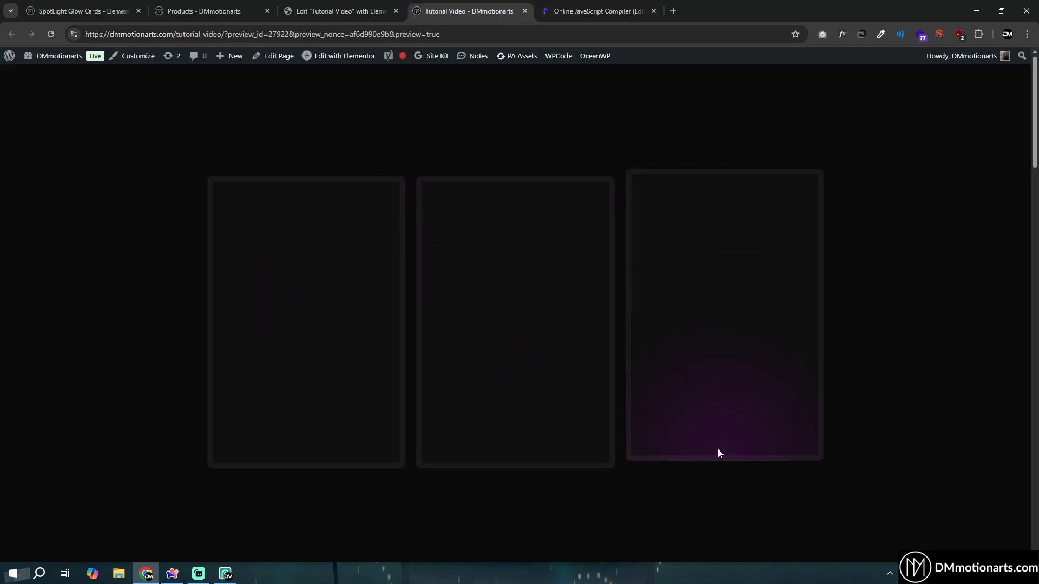
pyautogui.click(598, 11)
pyautogui.click(143, 374)
pyautogui.click(112, 393)
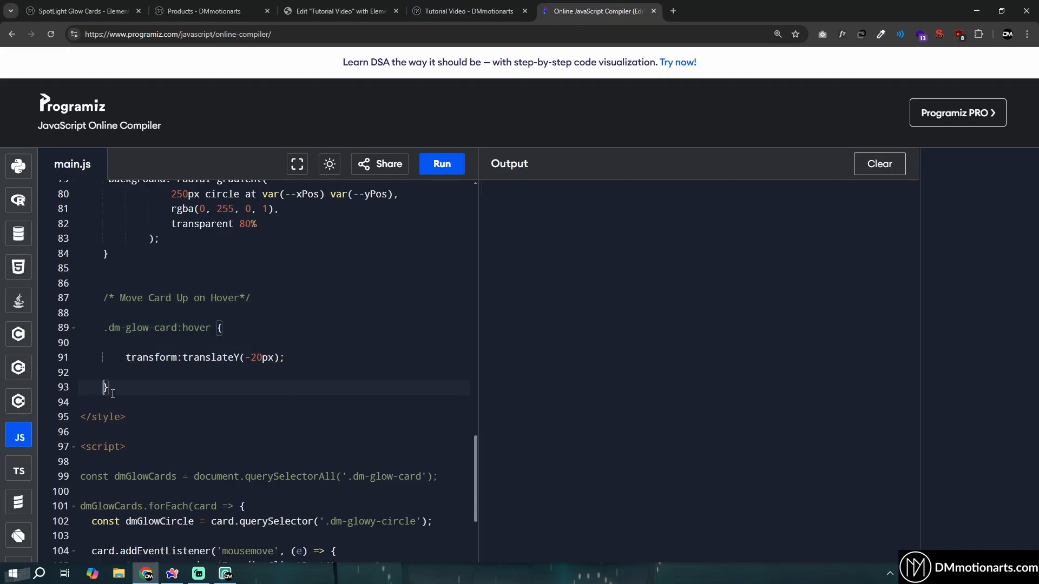
pyautogui.keyDown('shift'); pyautogui.click(104, 298); pyautogui.keyUp('shift')
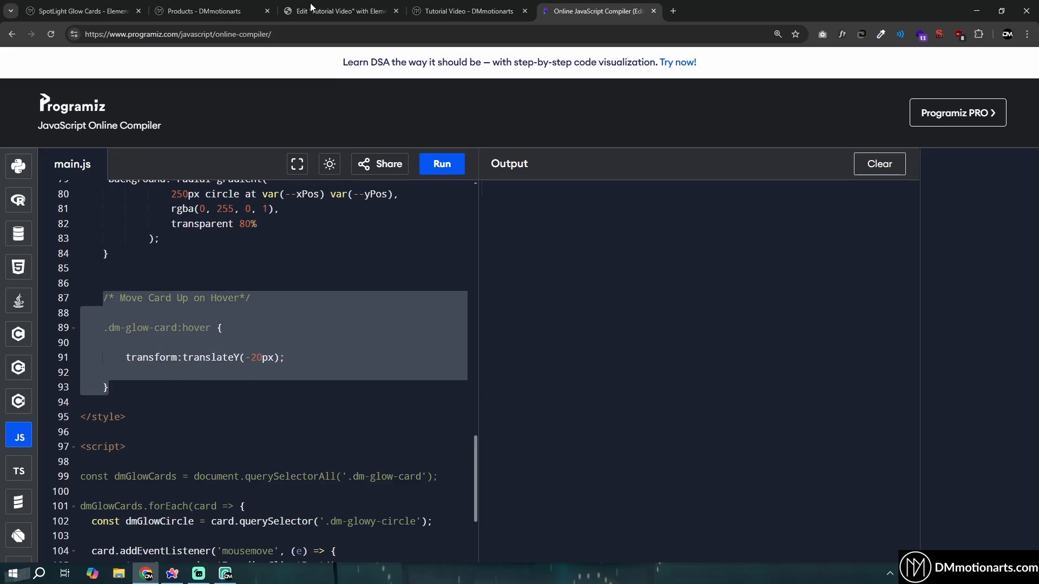
pyautogui.click(150, 363)
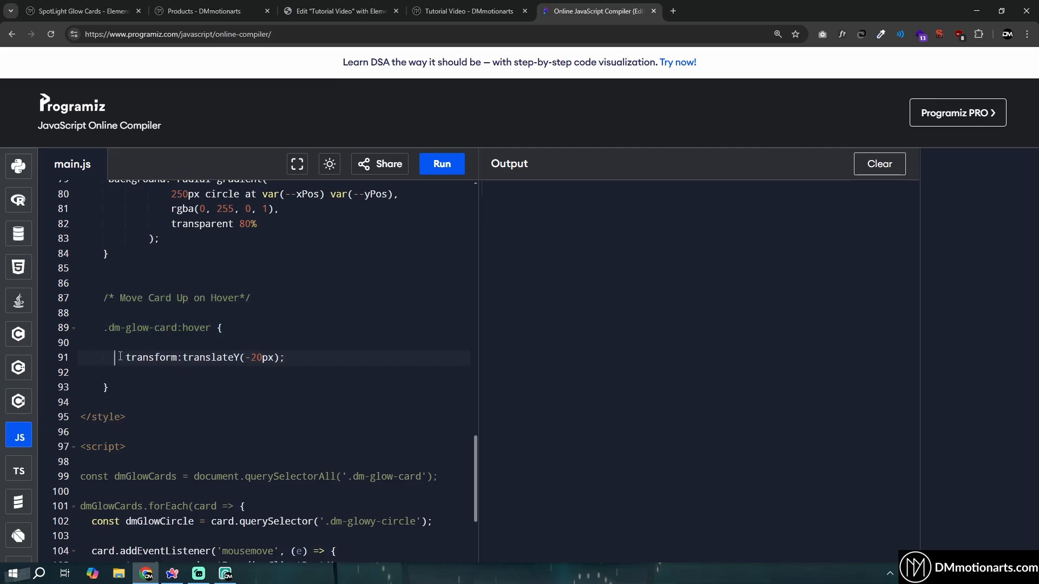
pyautogui.moveTo(118, 357); pyautogui.dragTo(310, 357)
pyautogui.click(312, 357)
# Review the glow card script in the Programiz code, highlighting the mouseleave listener and its "When mouse leaves" comment.
pyautogui.scroll(-5, 308, 319)
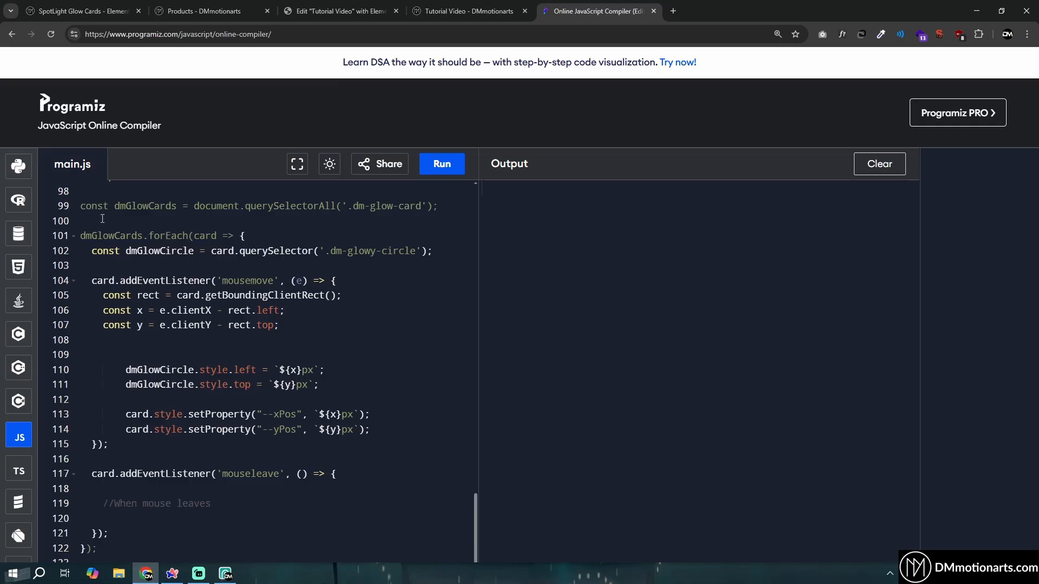
pyautogui.moveTo(80, 202); pyautogui.dragTo(407, 536)
pyautogui.click(407, 535)
pyautogui.moveTo(82, 473); pyautogui.dragTo(407, 517)
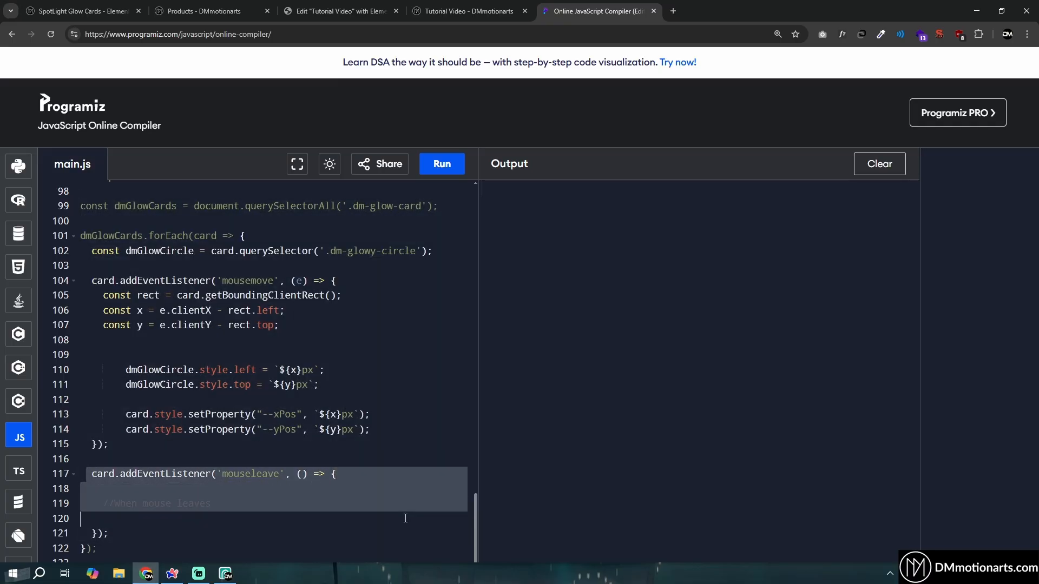
pyautogui.click(408, 523)
pyautogui.moveTo(99, 502); pyautogui.dragTo(246, 503)
pyautogui.click(235, 503)
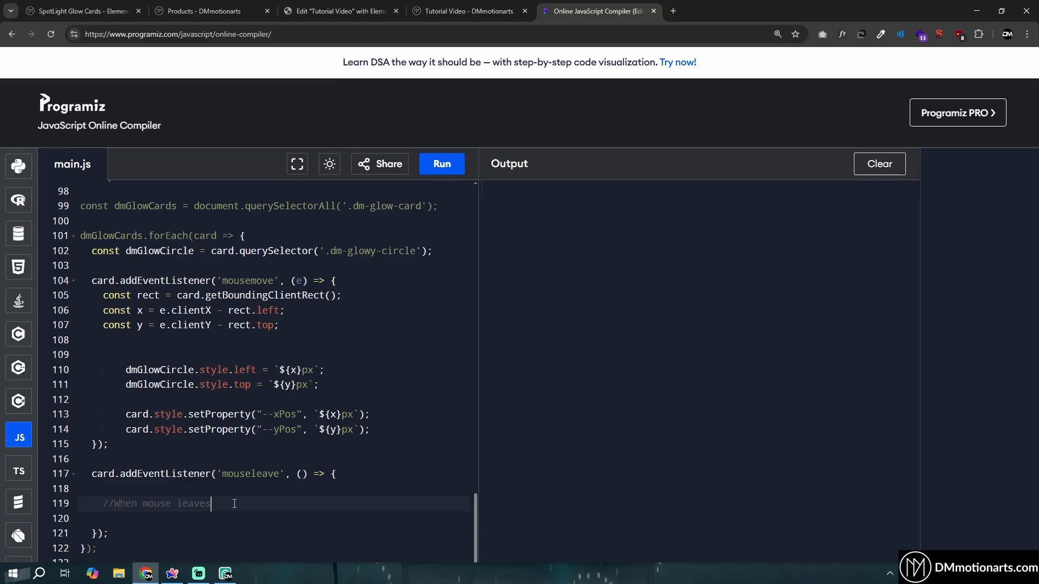
pyautogui.moveTo(100, 490); pyautogui.dragTo(251, 505)
pyautogui.click(250, 504)
pyautogui.moveTo(101, 472); pyautogui.dragTo(316, 530)
pyautogui.click(317, 531)
pyautogui.scroll(18, 317, 529)
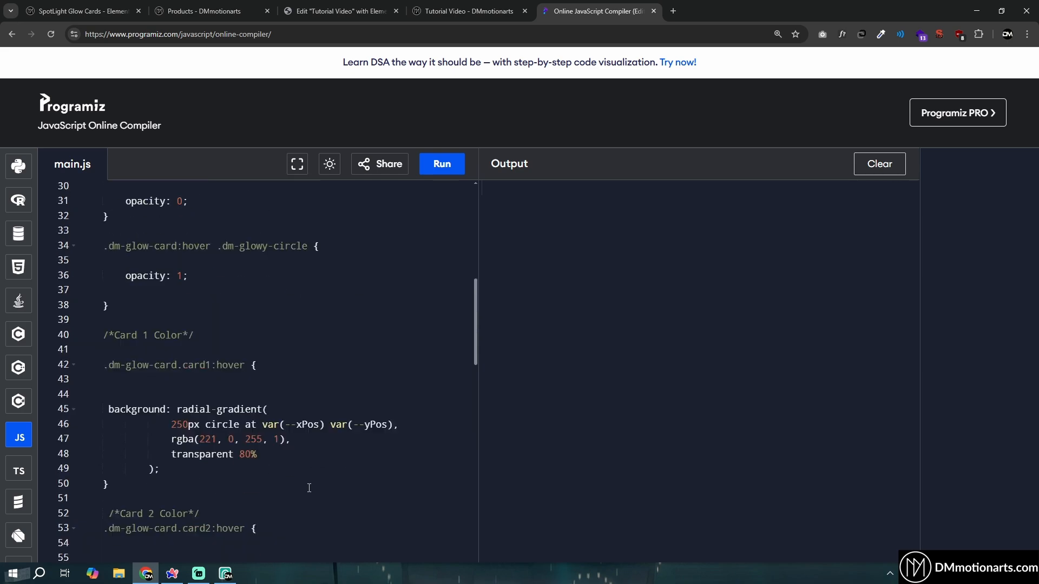
pyautogui.scroll(8, 309, 488)
# Copy the Version 2a proximity code from the SpotLight Glow Cards page and replace the Elementor HTML widget's code with it.
pyautogui.click(335, 11)
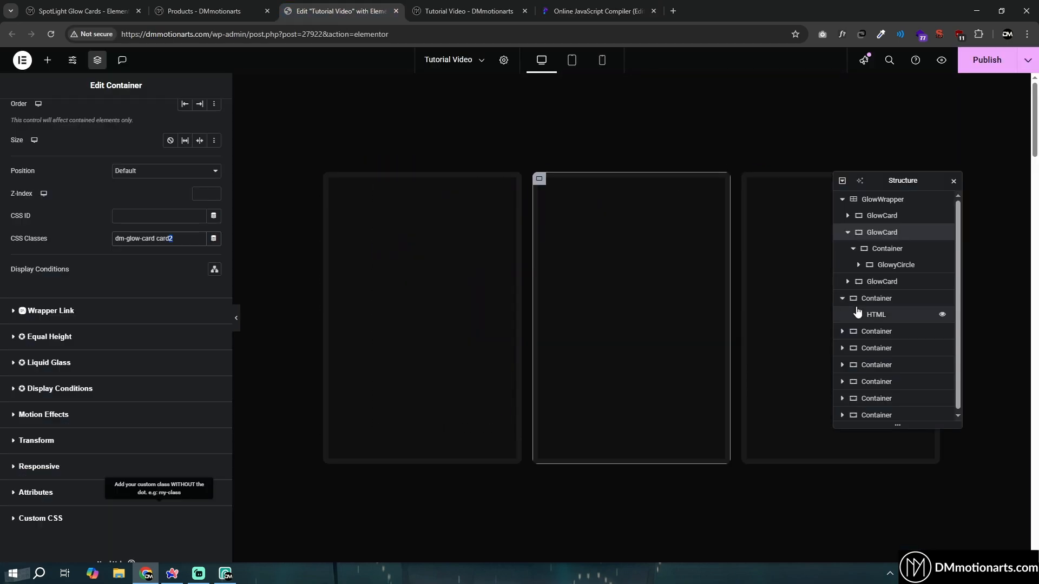
pyautogui.click(875, 314)
pyautogui.click(82, 11)
pyautogui.scroll(-9, 379, 368)
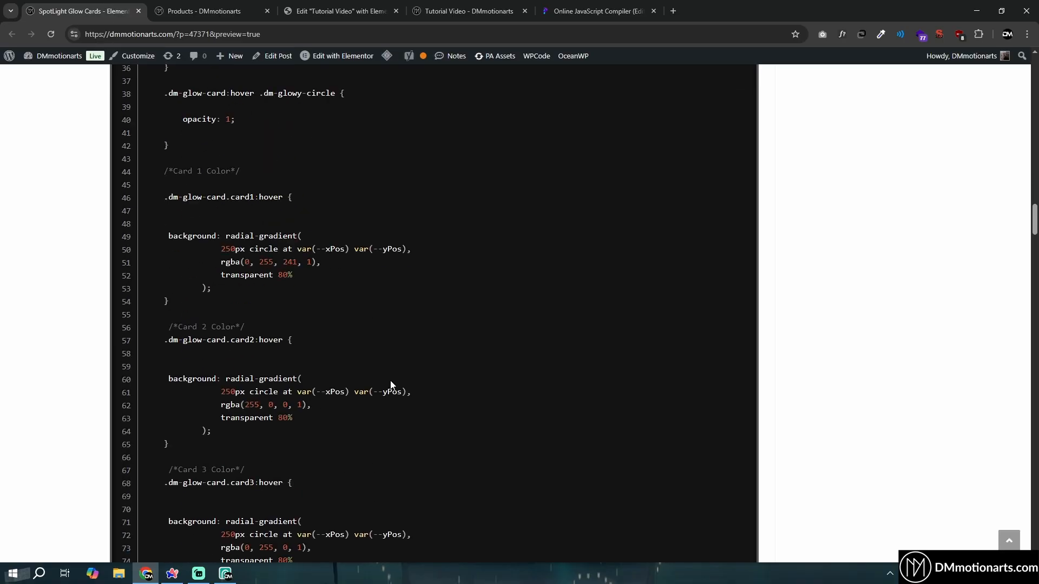
pyautogui.scroll(-18, 391, 385)
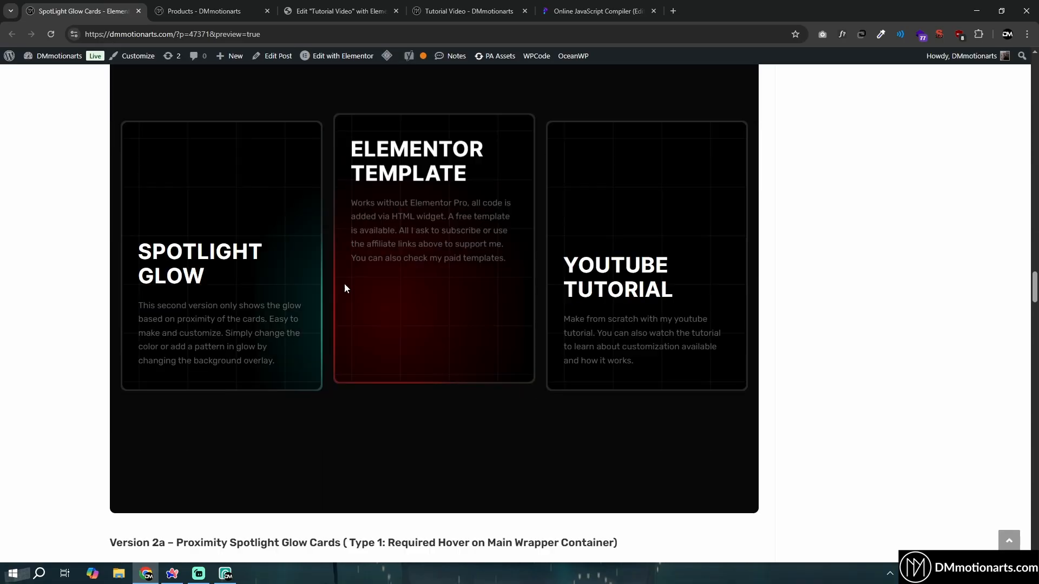
pyautogui.scroll(-9, 729, 310)
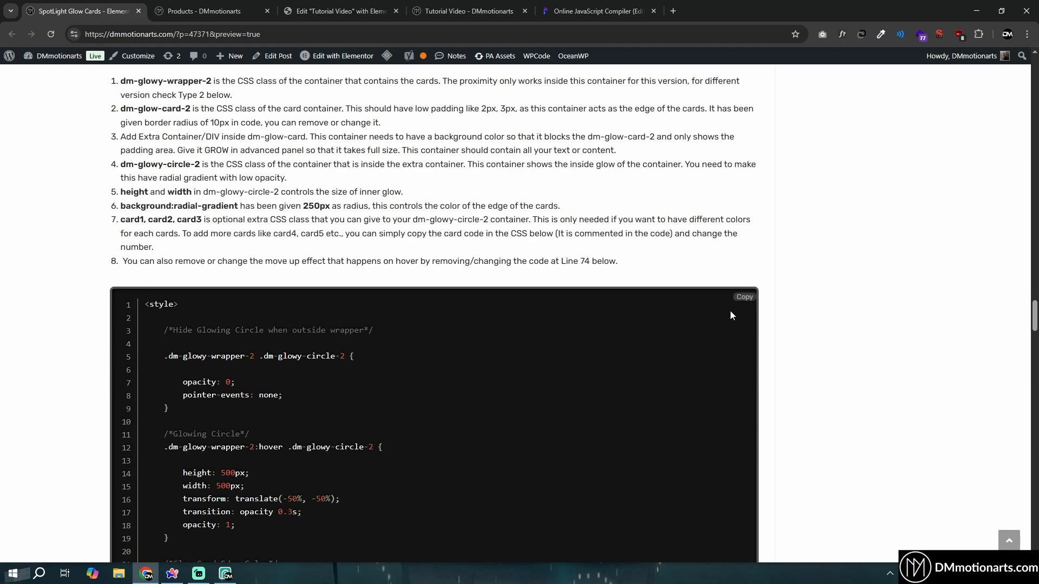
pyautogui.click(746, 298)
pyautogui.click(340, 11)
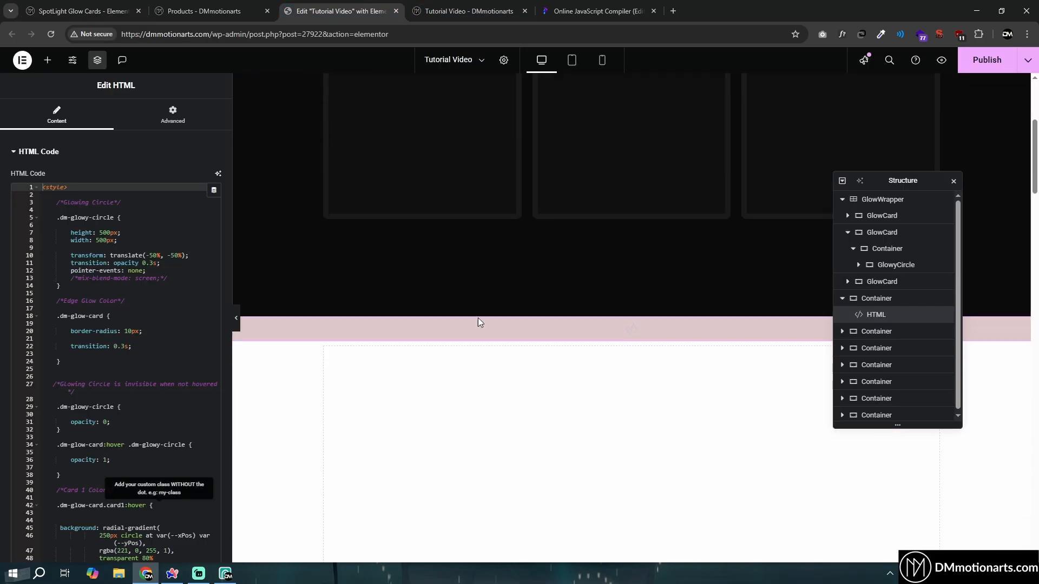
pyautogui.hotkey('ctrl', 'a')
pyautogui.hotkey('ctrl', 'v')
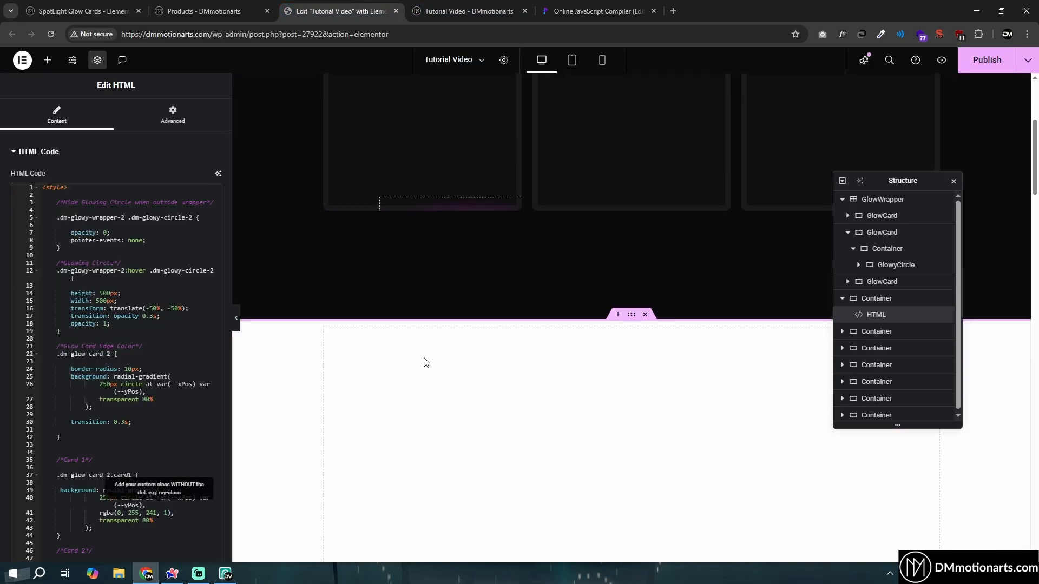
# Copy the wrapper class name from the Version 2a instructions and give the GlowWrapper grid the CSS class dm-glowy-wrapper-2.
pyautogui.click(852, 201)
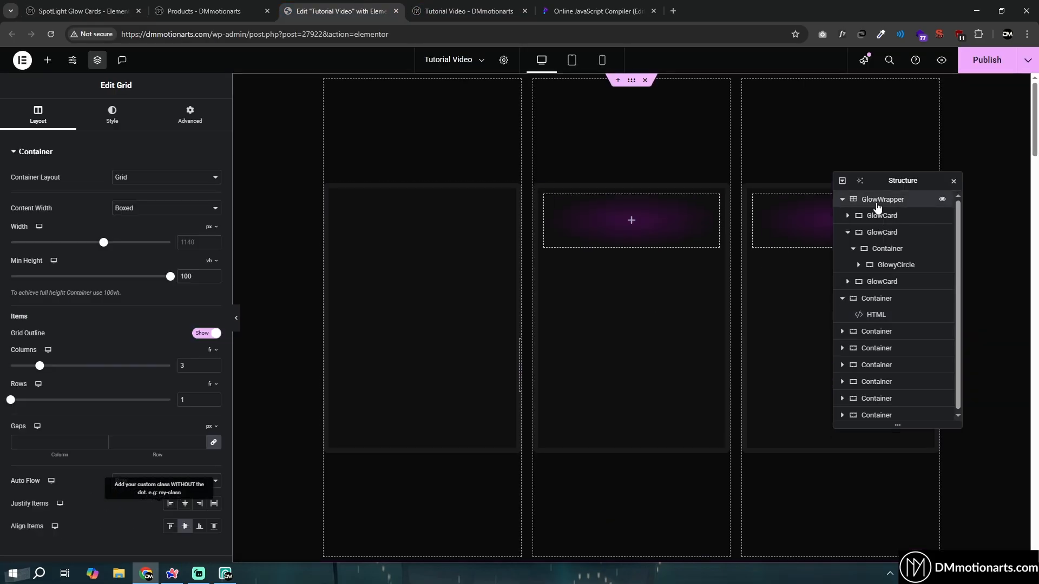
pyautogui.click(81, 11)
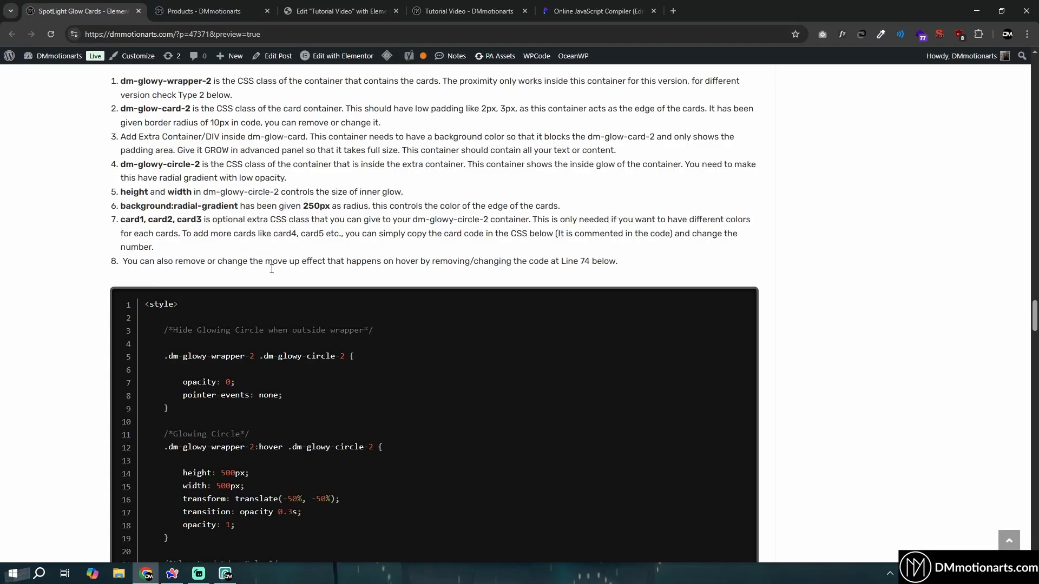
pyautogui.scroll(4, 147, 264)
pyautogui.moveTo(120, 297); pyautogui.dragTo(211, 298)
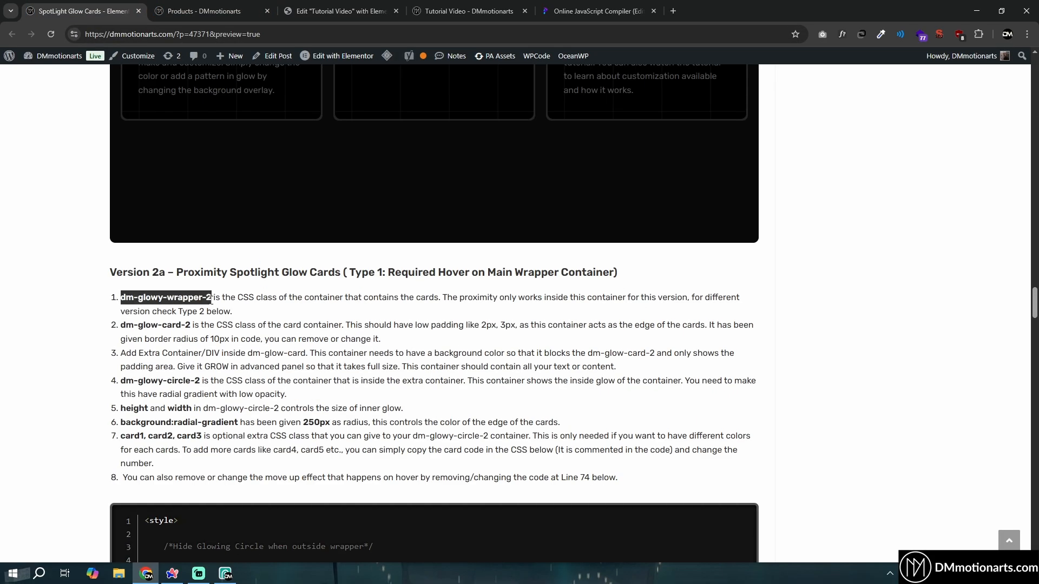
pyautogui.click(341, 11)
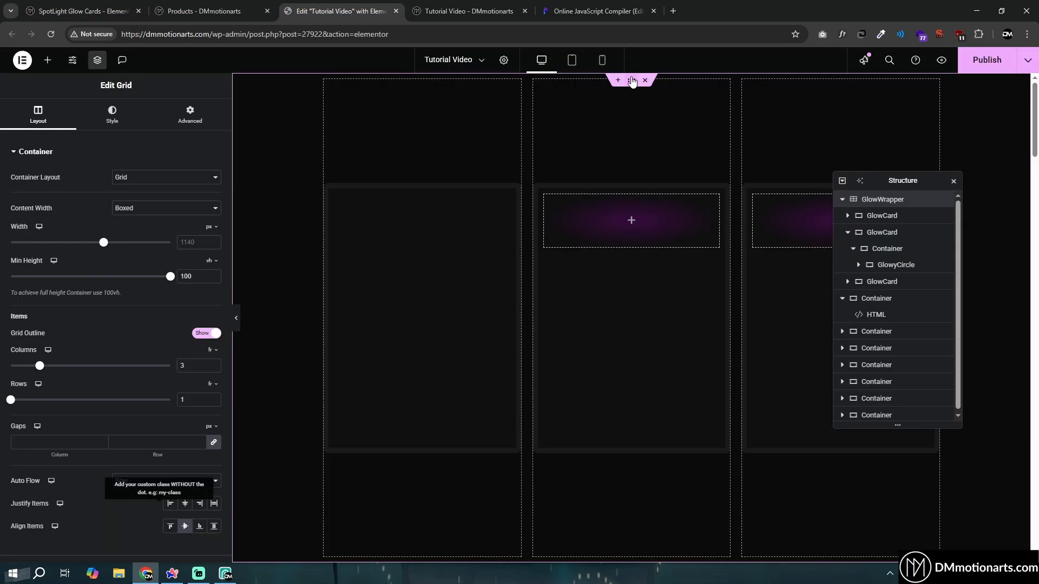
pyautogui.click(190, 115)
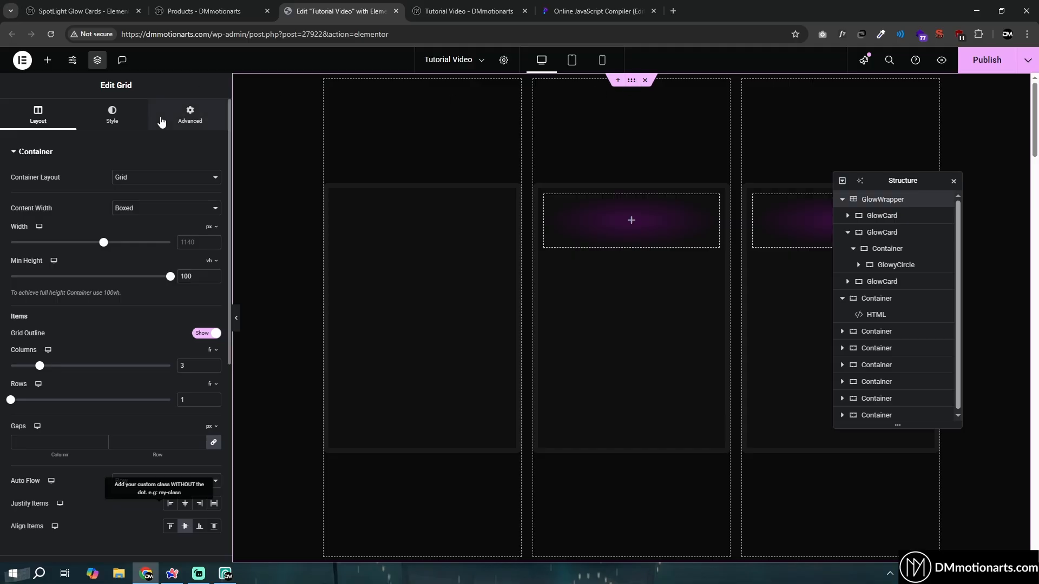
pyautogui.click(206, 441)
pyautogui.hotkey('ctrl', 'v')
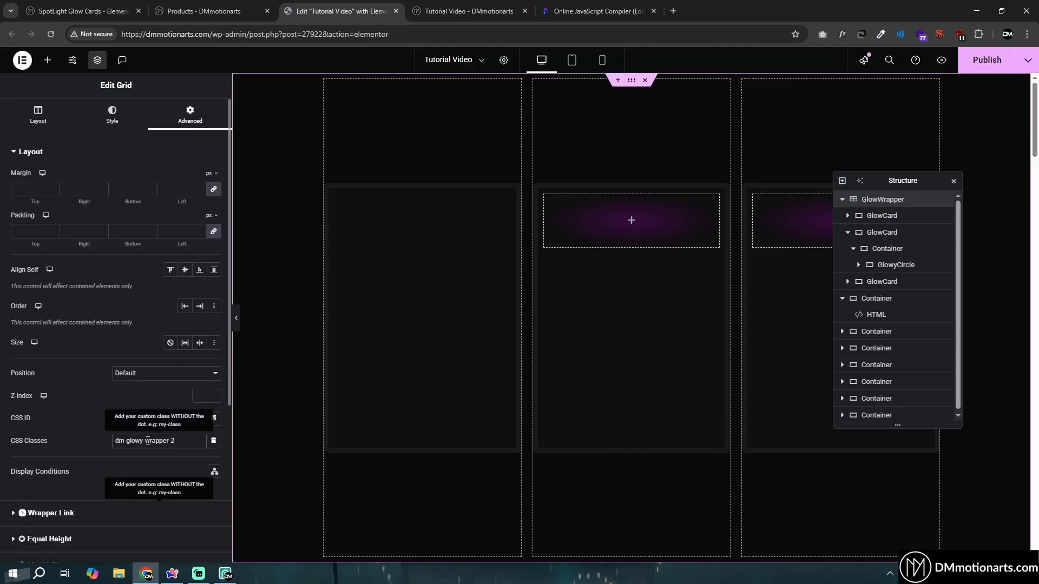
# Change the first GlowCard's CSS classes to dm-glow-card-2 card1 and its GlowyCircle's class to dm-glowy-circle-2.
pyautogui.click(847, 216)
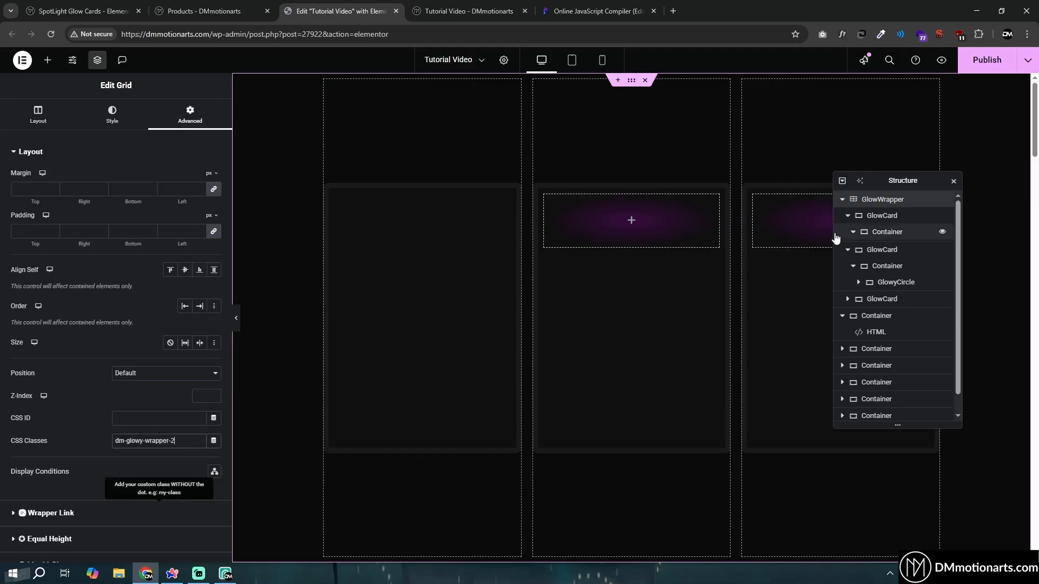
pyautogui.click(876, 221)
pyautogui.click(190, 115)
pyautogui.scroll(-2, 164, 325)
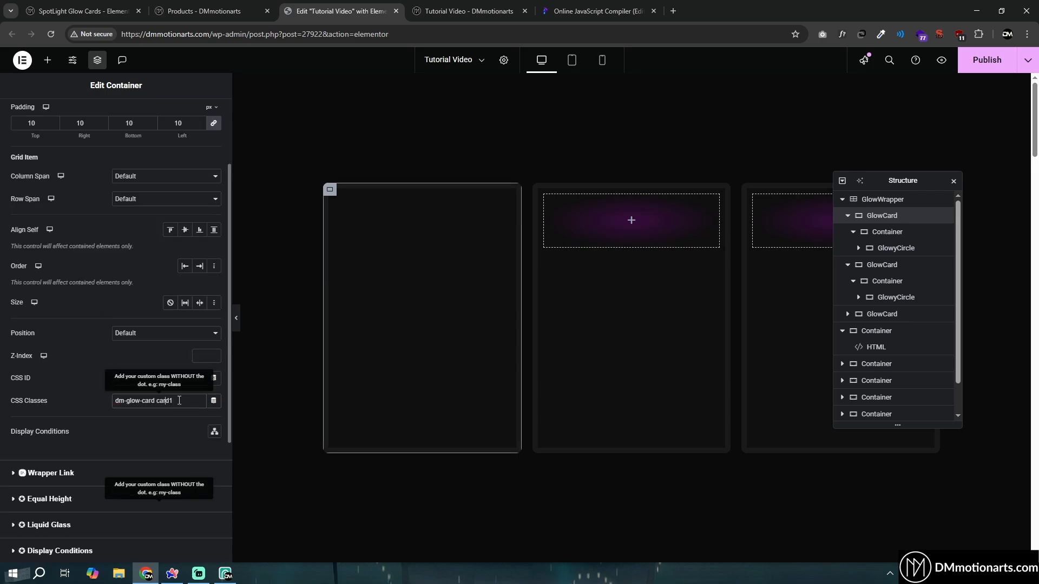
pyautogui.write('-2')
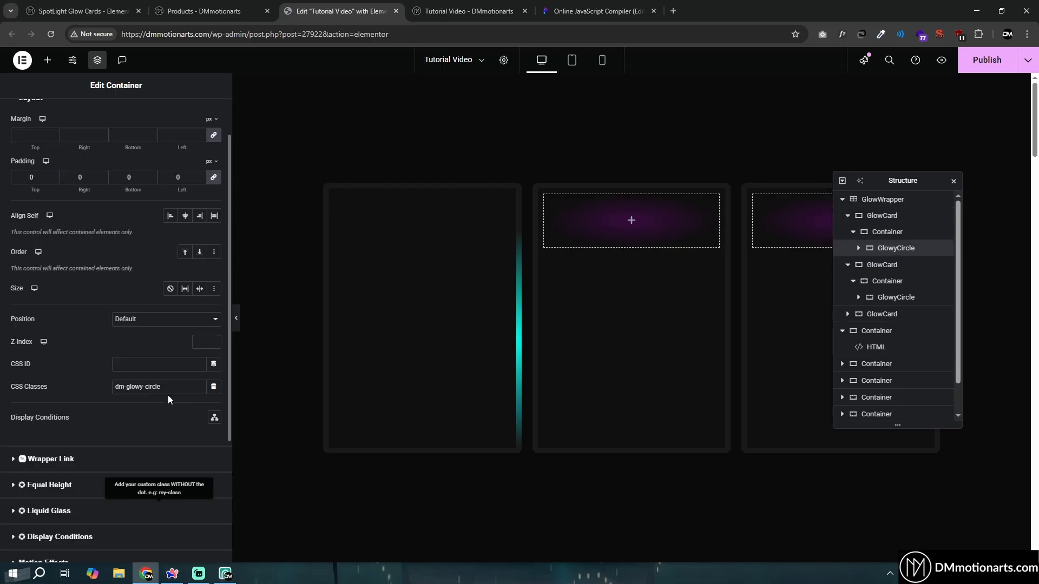
pyautogui.scroll(-1, 168, 394)
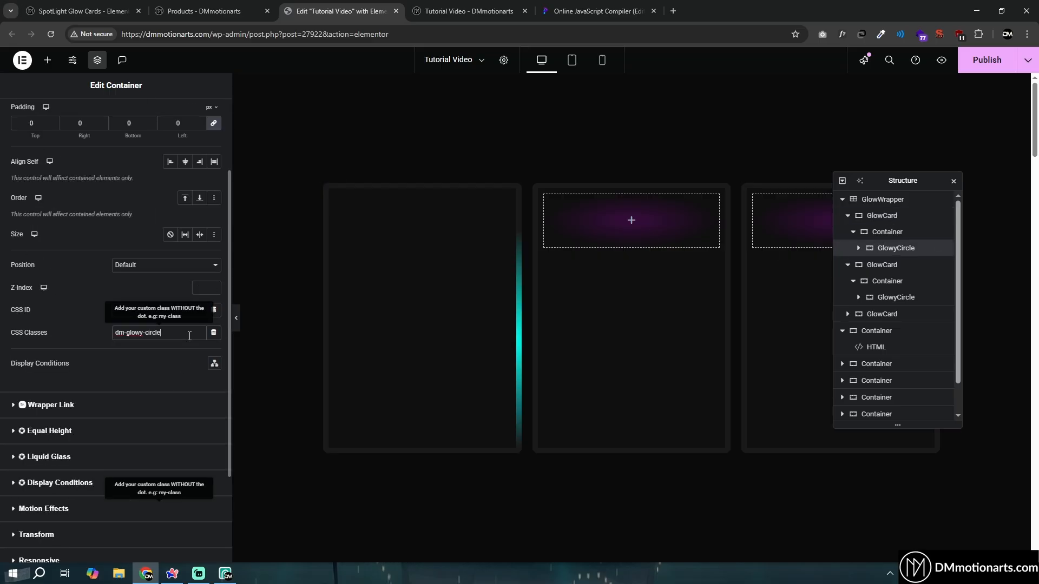
# Delete the second and third GlowCards and duplicate the first GlowCard twice to replace them.
pyautogui.click(877, 267)
pyautogui.press('Delete')
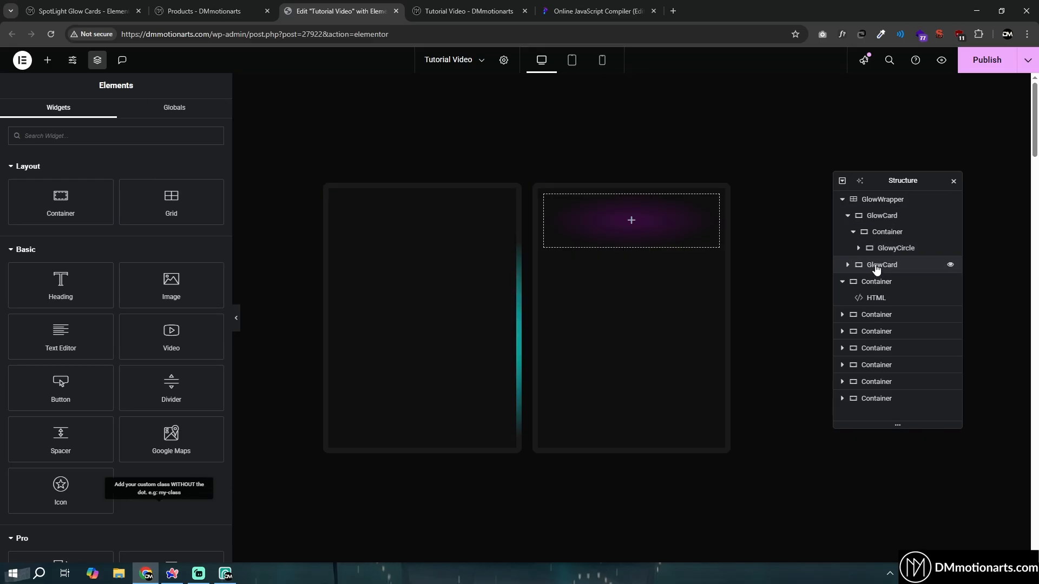
pyautogui.click(863, 217)
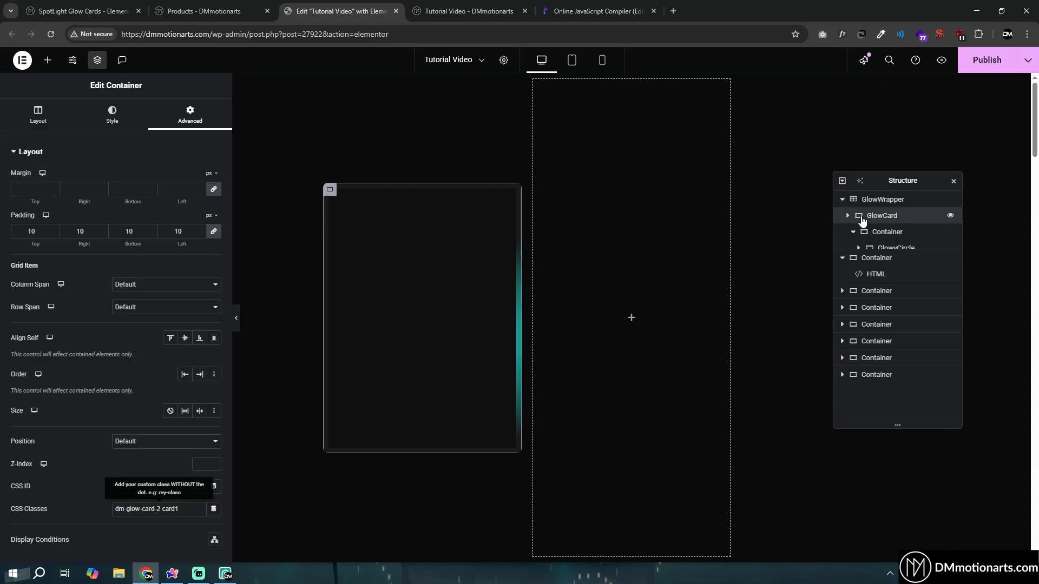
pyautogui.hotkey('ctrl', 'd')
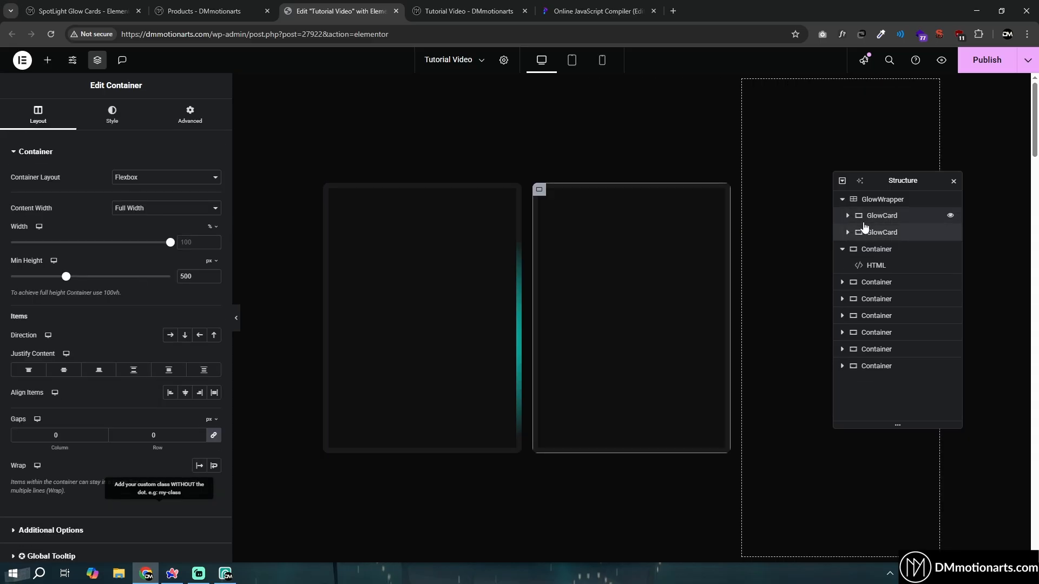
pyautogui.hotkey('ctrl', 'd')
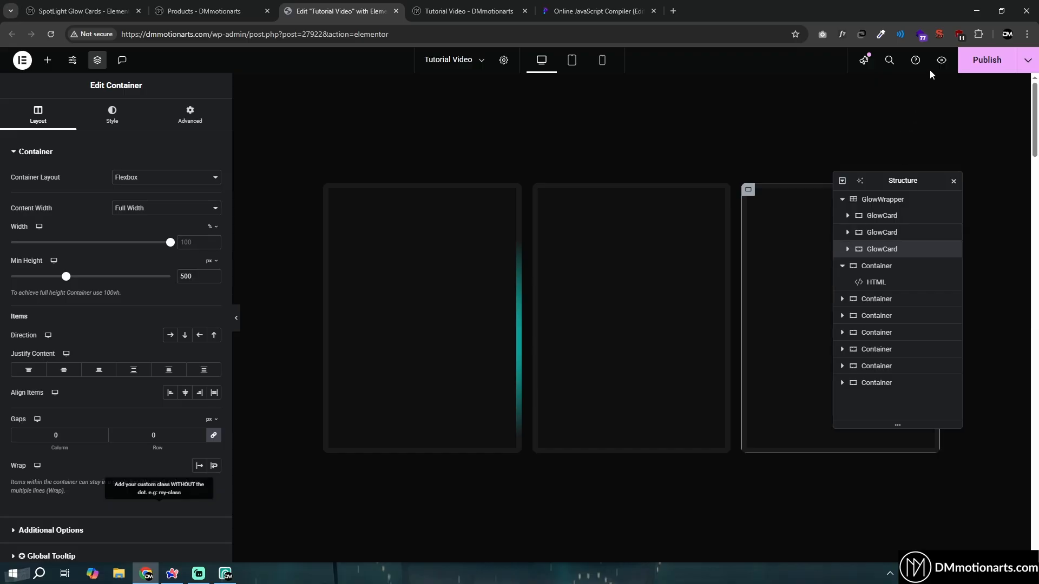
# Preview the page and check the proximity glow on the edges and inside of the three cards.
pyautogui.click(941, 62)
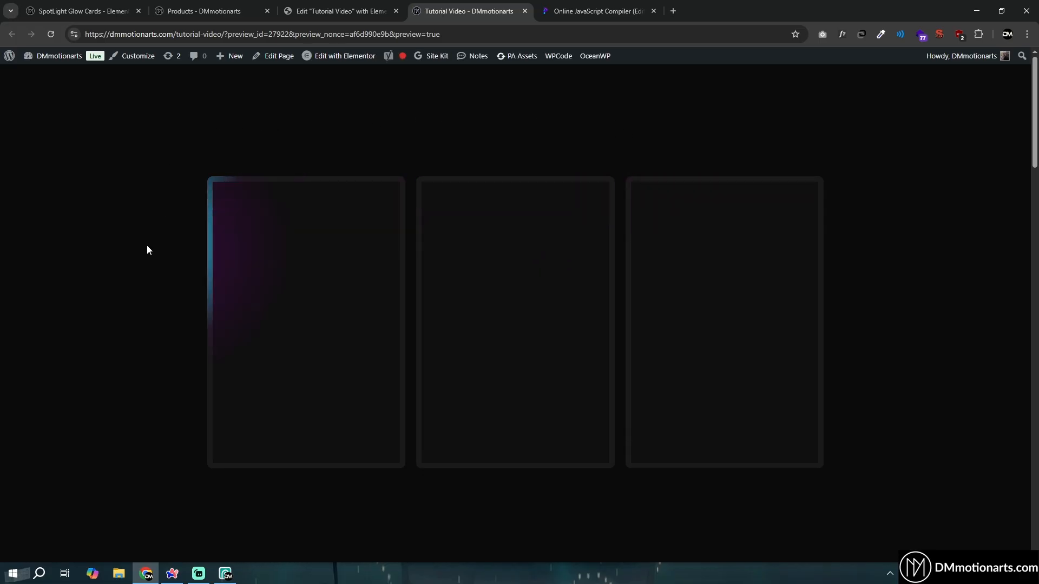
pyautogui.scroll(-2, 148, 270)
pyautogui.scroll(-1, 364, 477)
pyautogui.scroll(2, 366, 395)
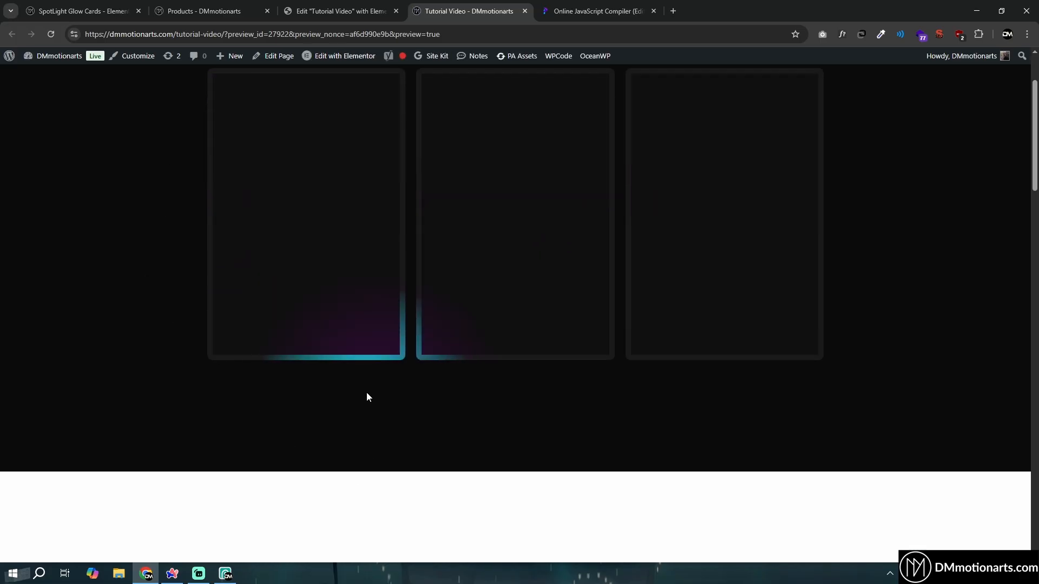